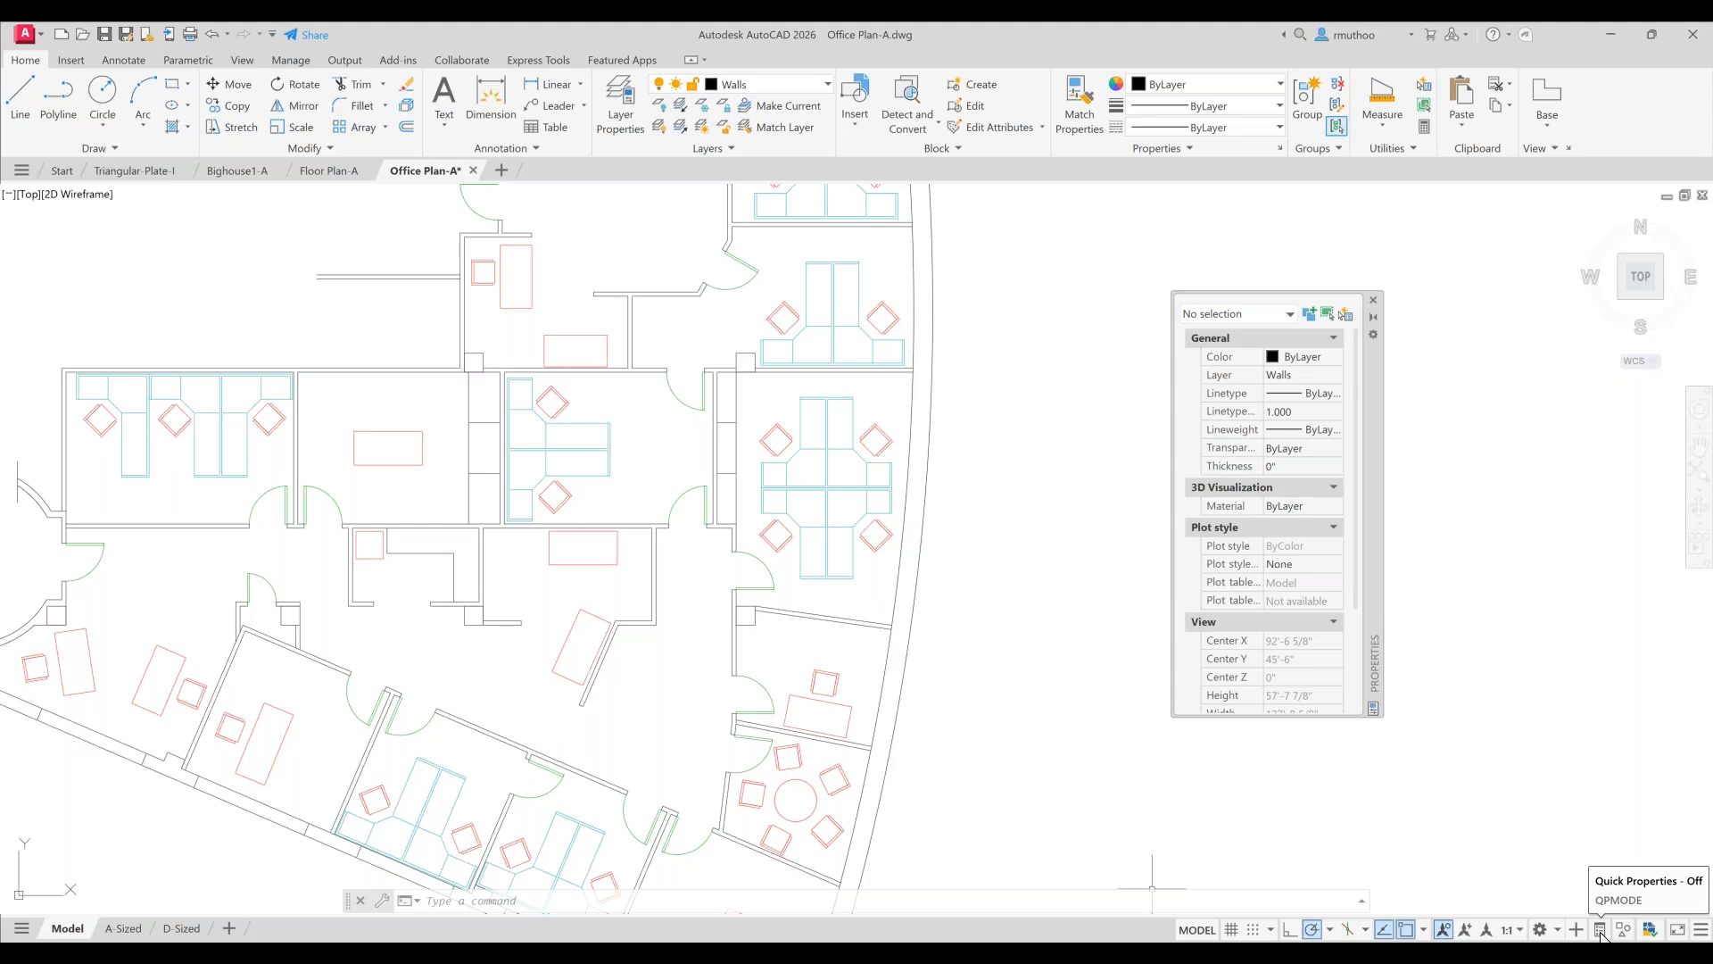
# - Turn on Quick Properties, select the small square column polyline, and pick Walls as its layer
pyautogui.click(1600, 929)
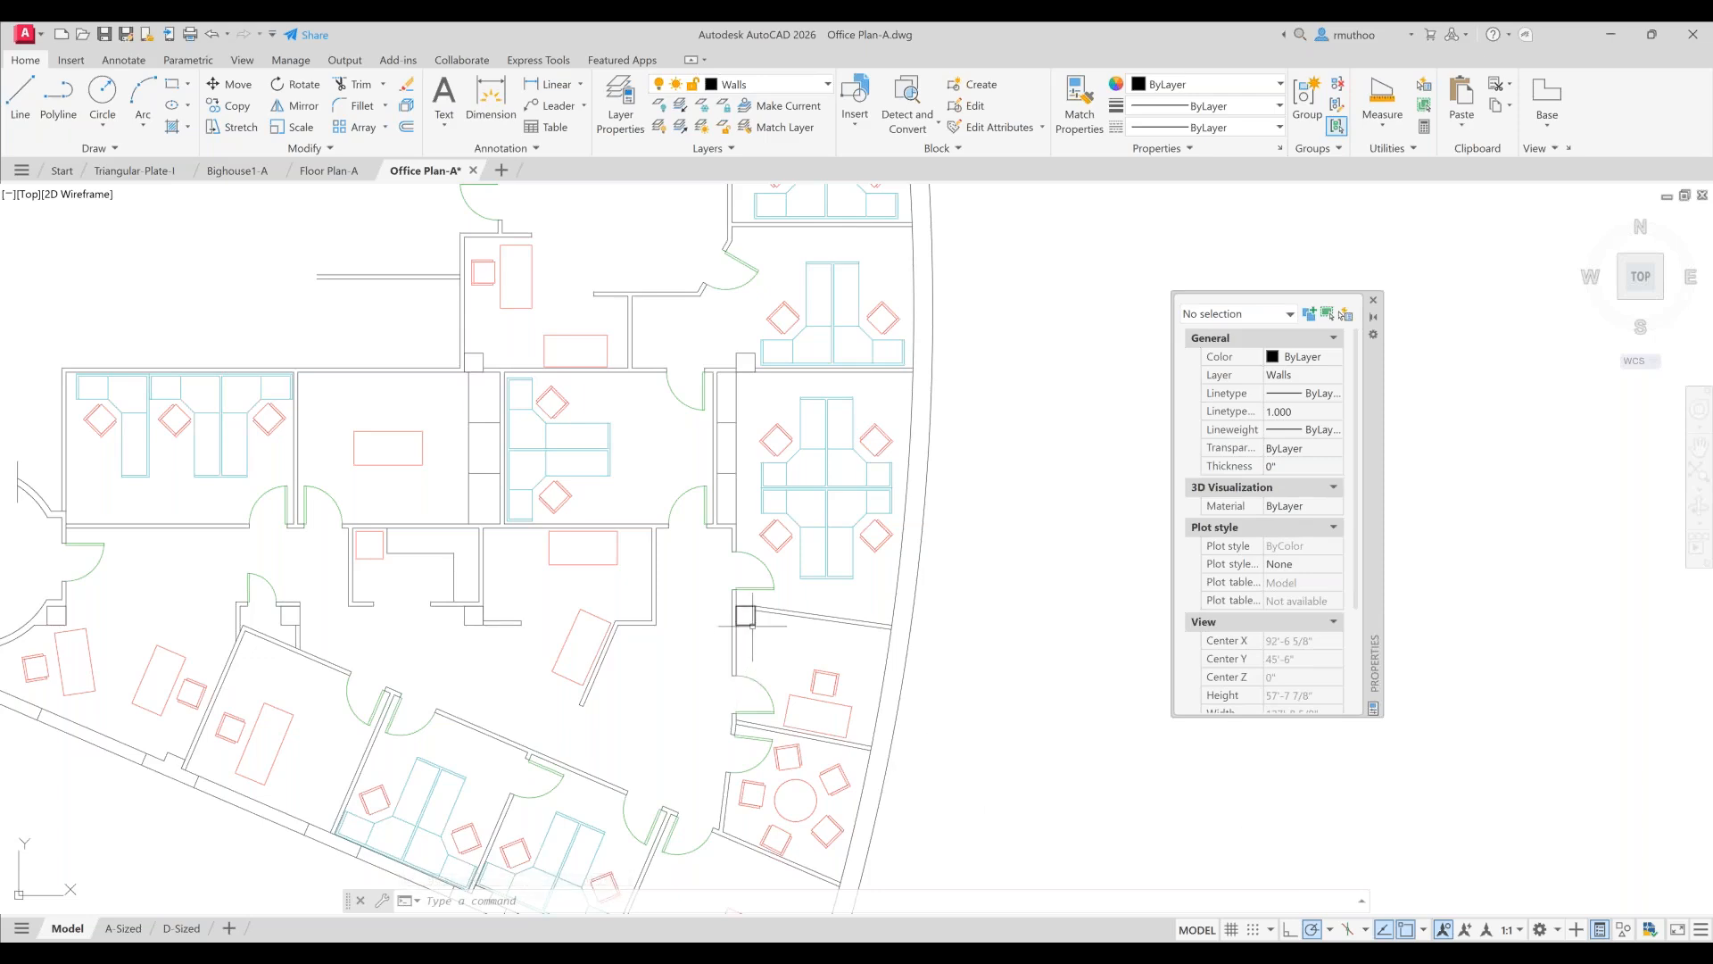
pyautogui.moveTo(746, 616)
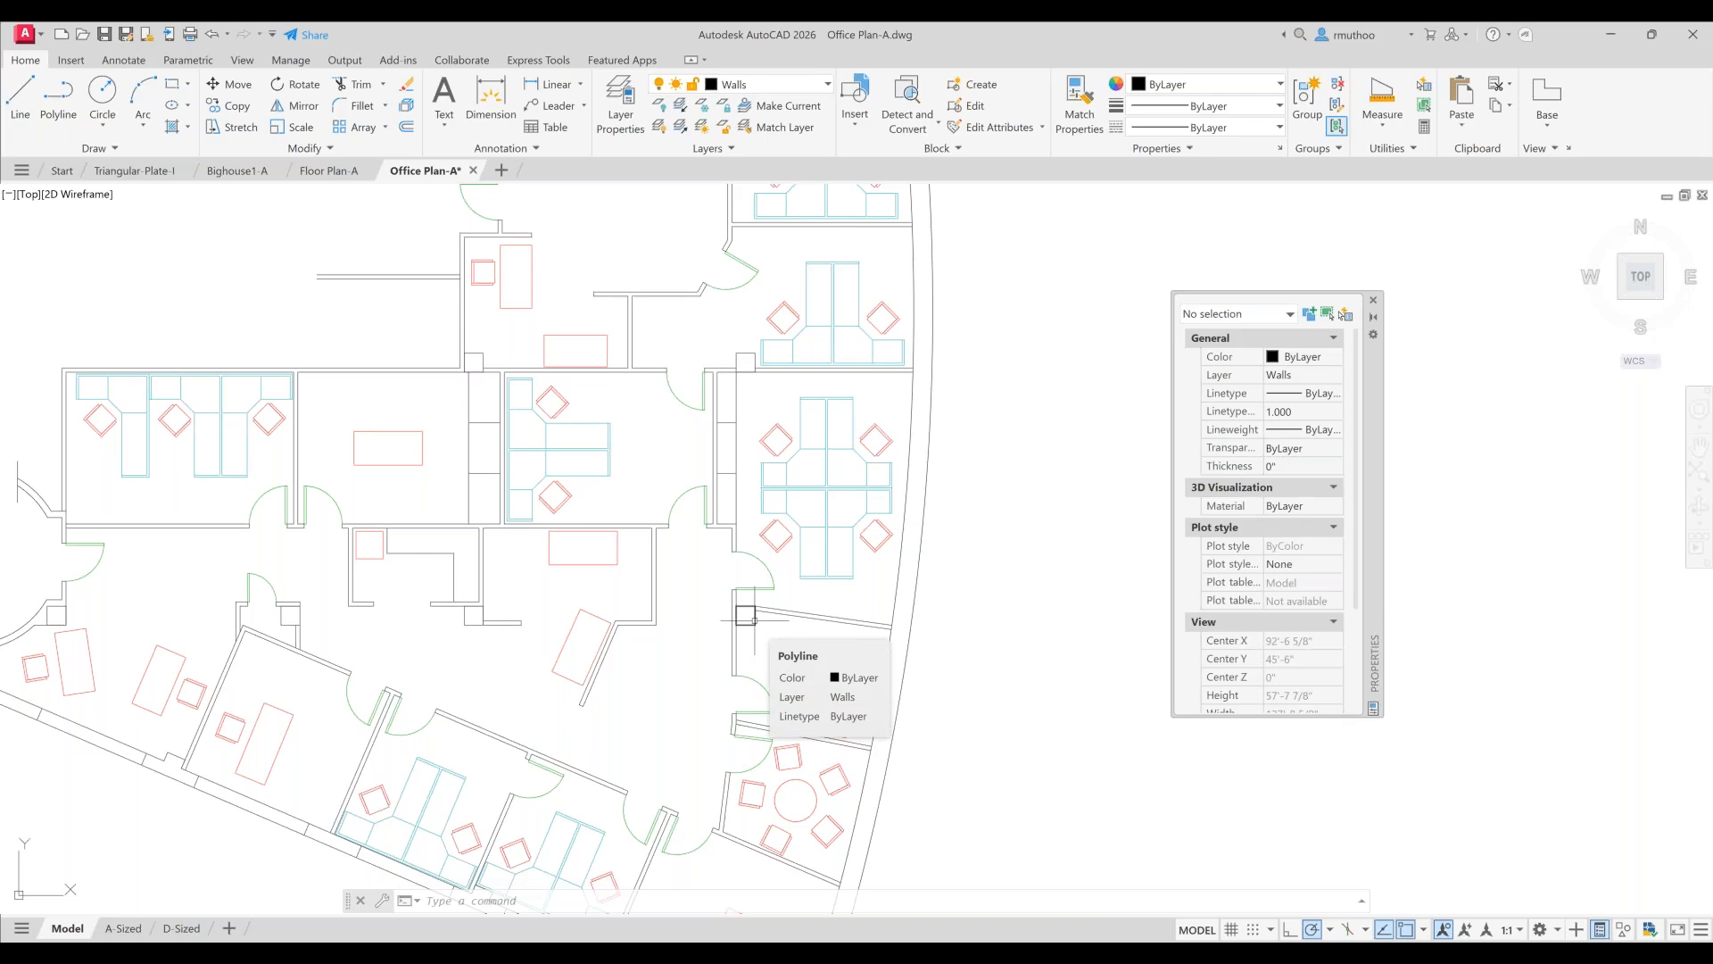
pyautogui.click(745, 616)
pyautogui.moveTo(755, 624)
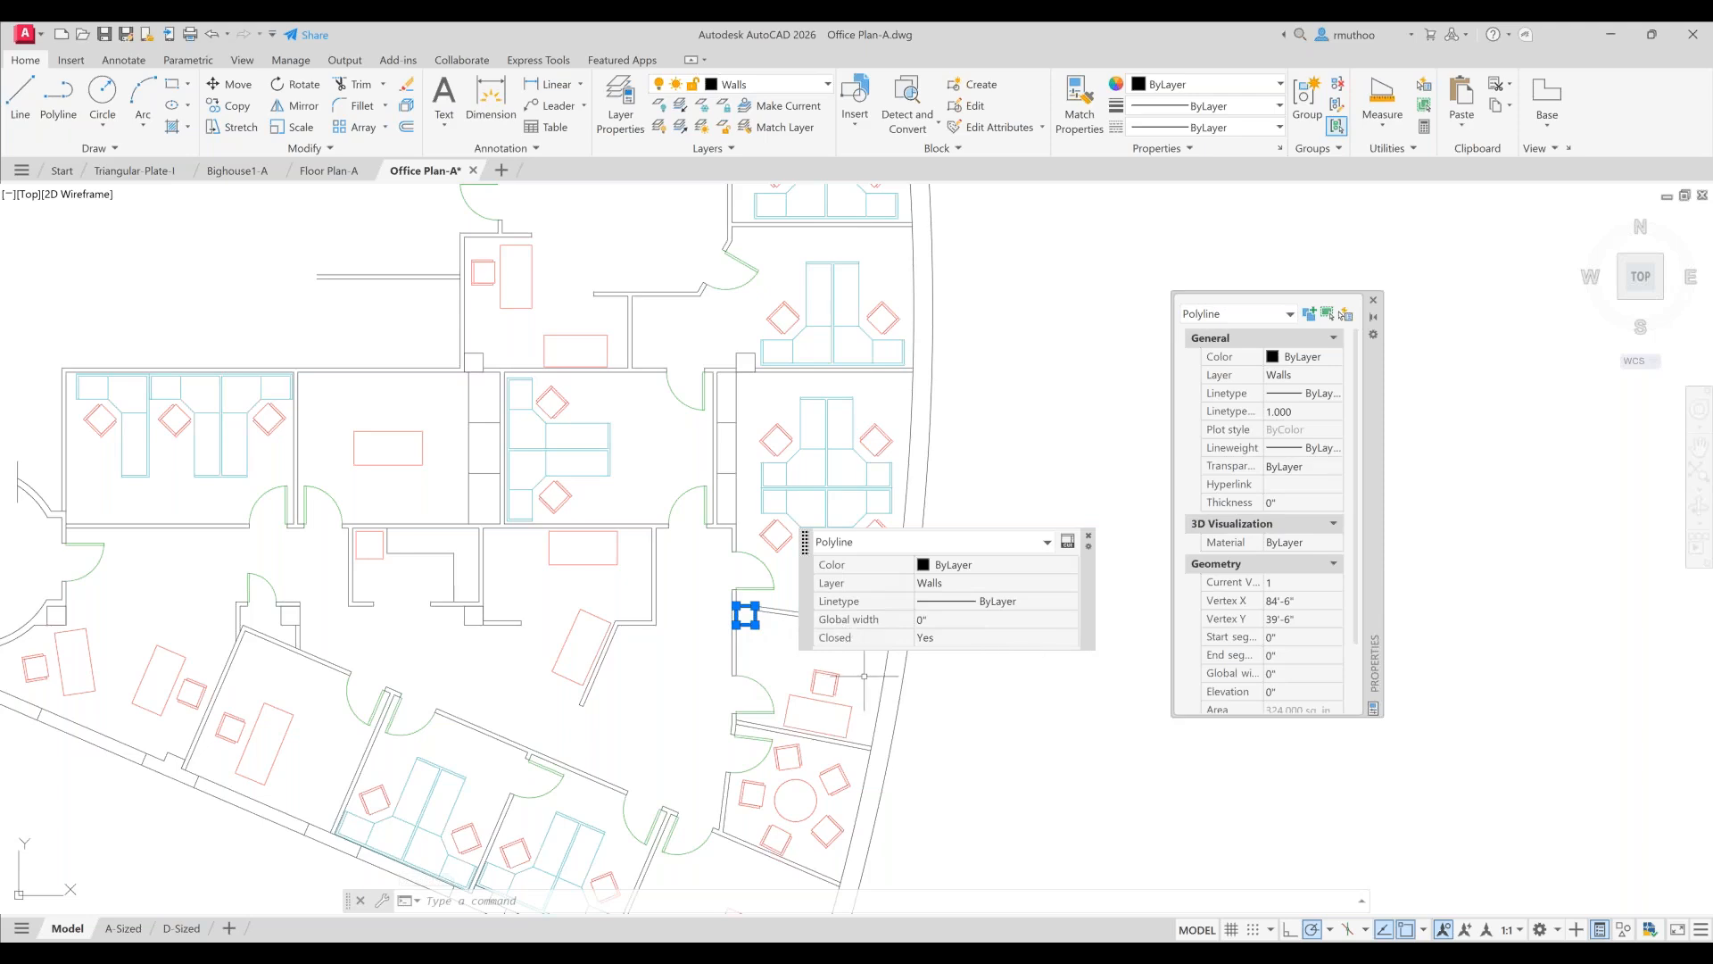
pyautogui.click(958, 584)
pyautogui.click(1072, 584)
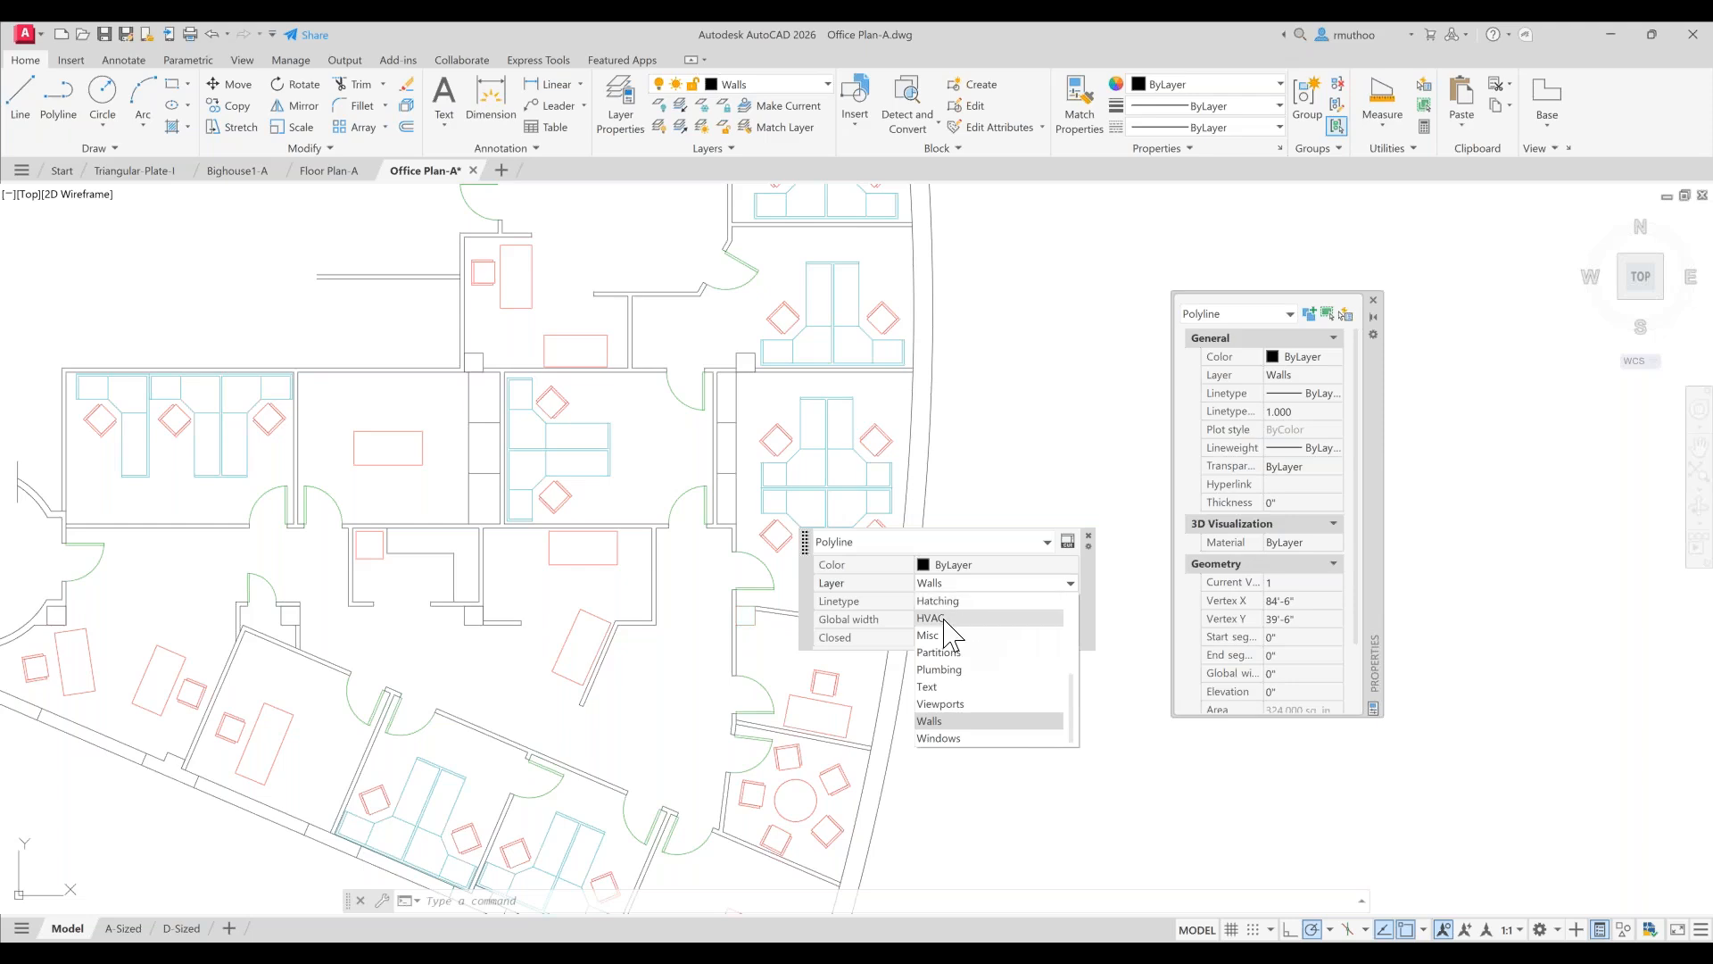
pyautogui.click(939, 721)
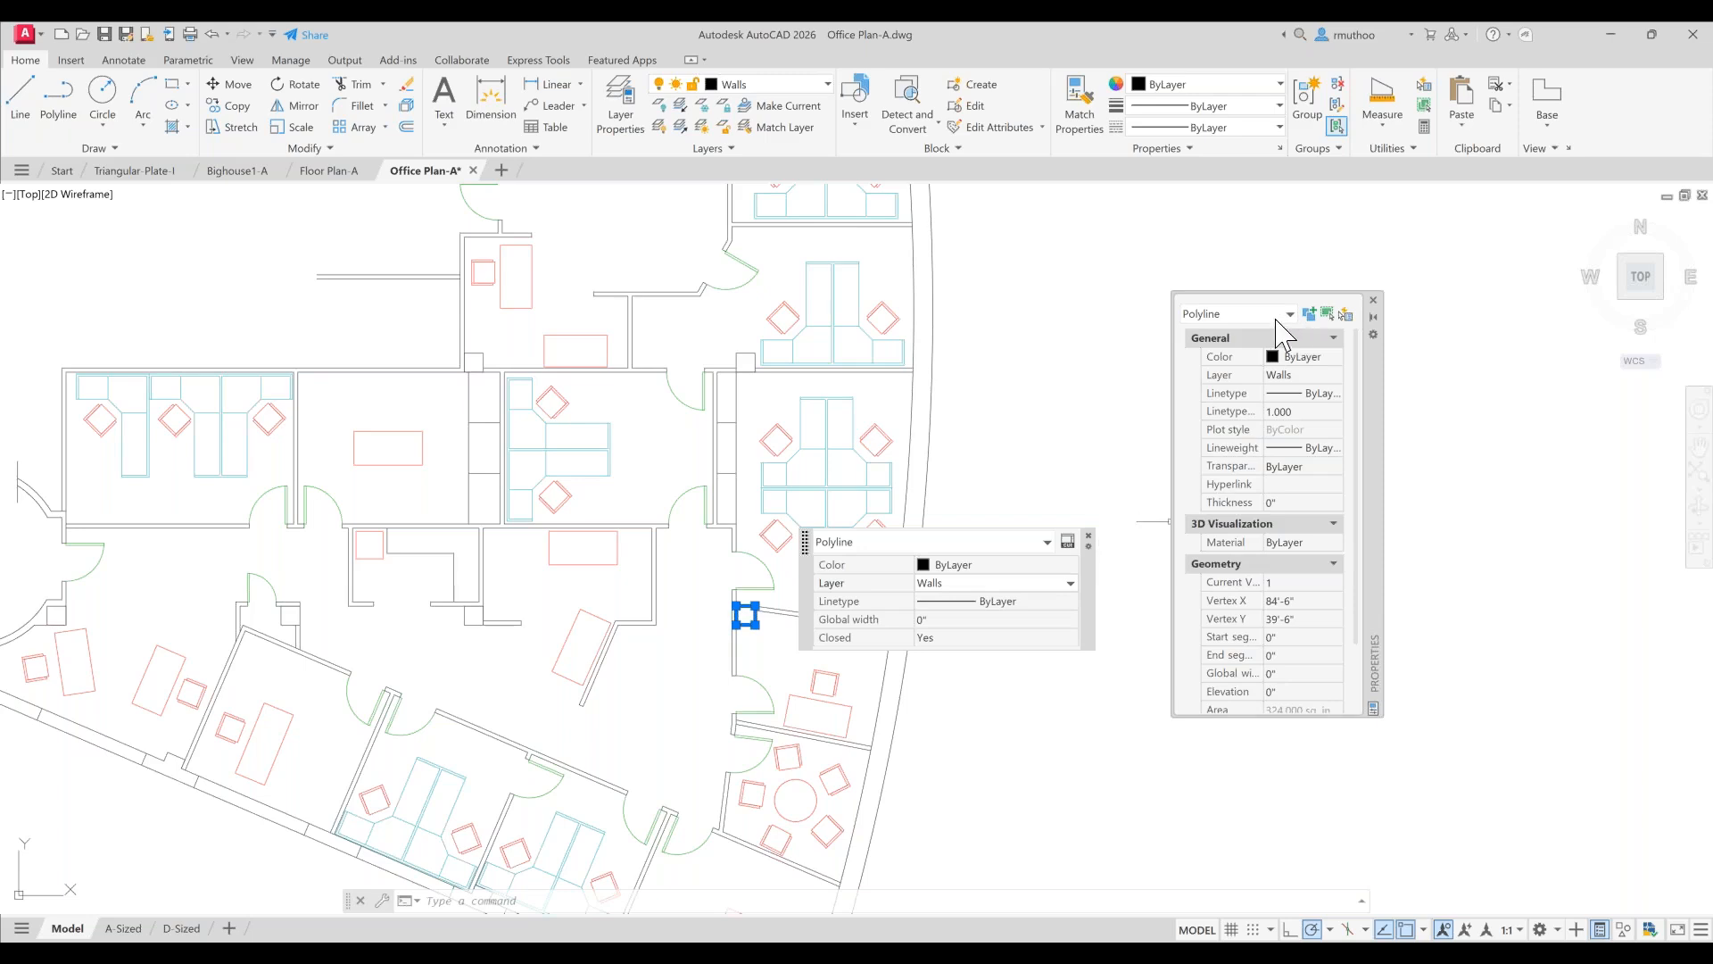
# - Close the Properties palette, turn Quick Properties off, and clear the selection
pyautogui.click(1375, 302)
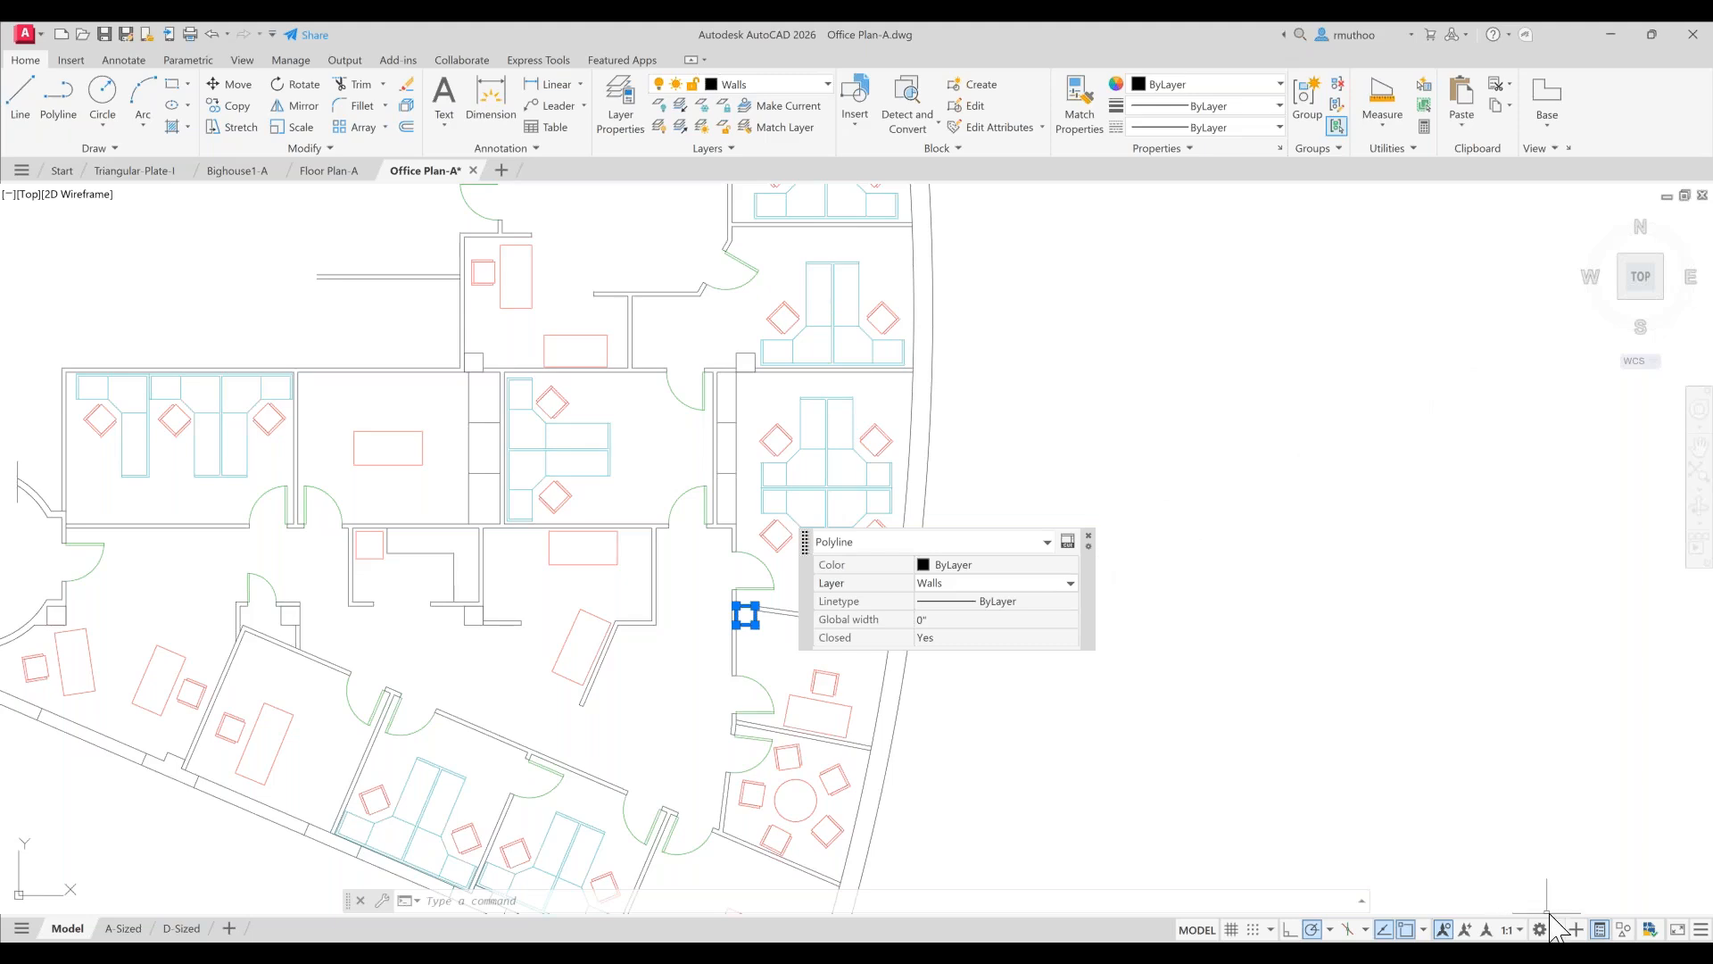
pyautogui.click(1600, 929)
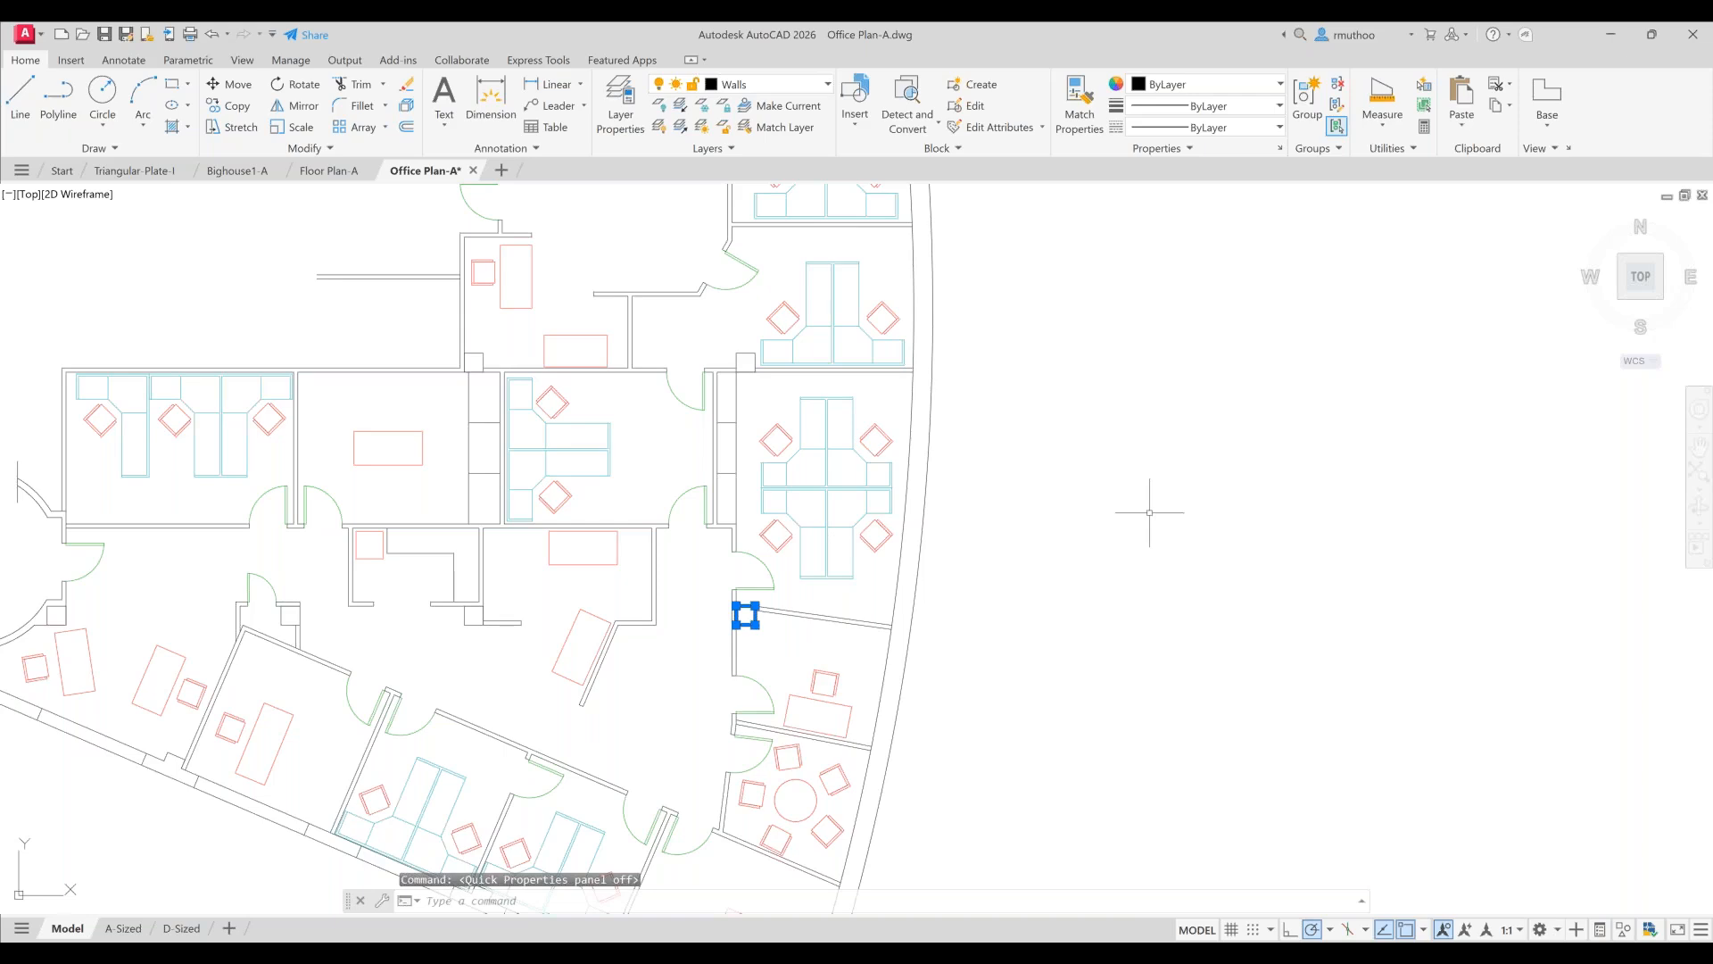
pyautogui.press('Escape')
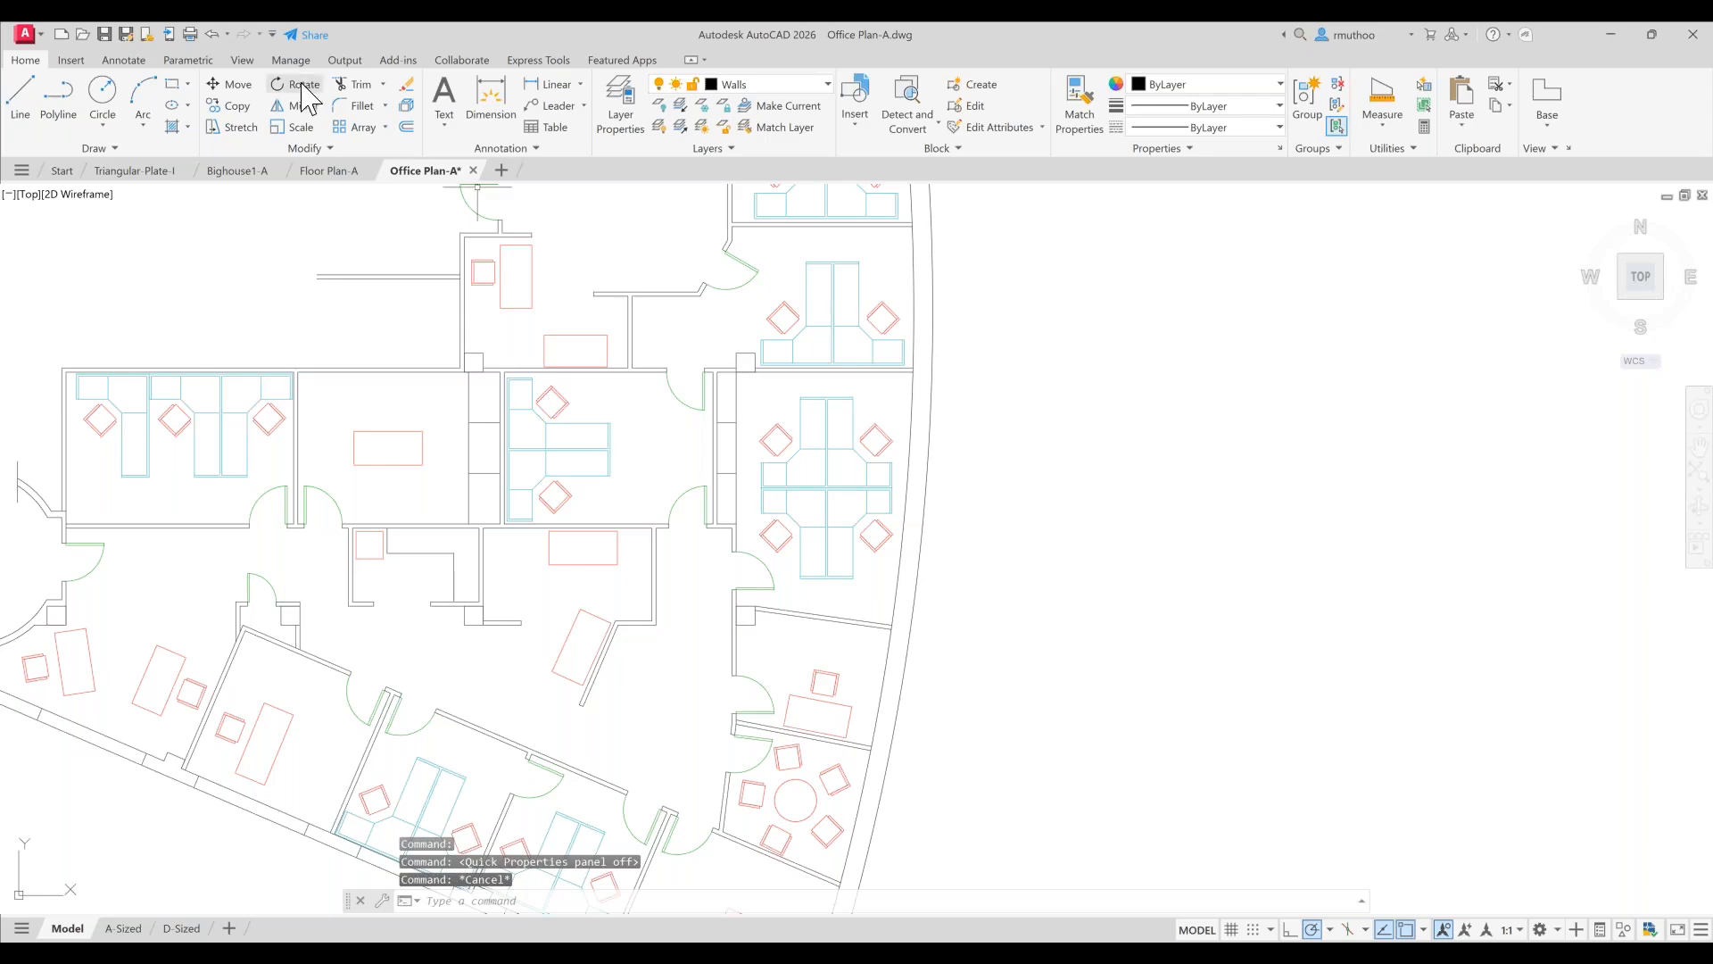
# - Reopen the Properties palette and move it nearer the drawing area
pyautogui.click(242, 61)
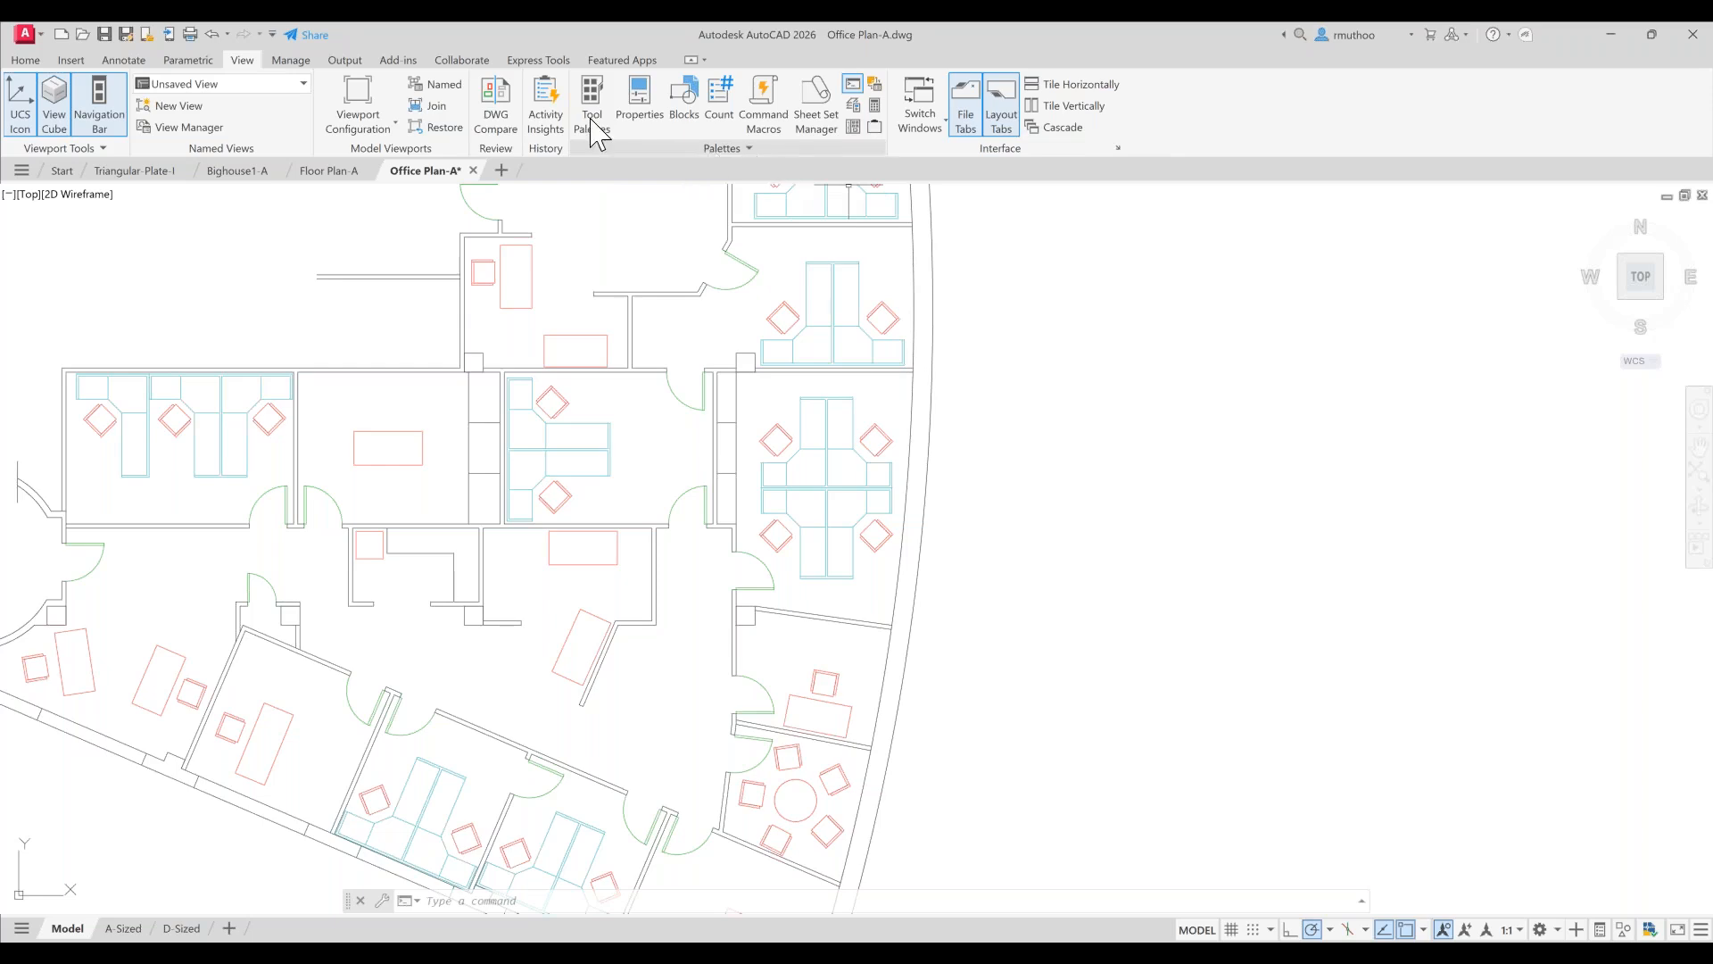
pyautogui.click(641, 100)
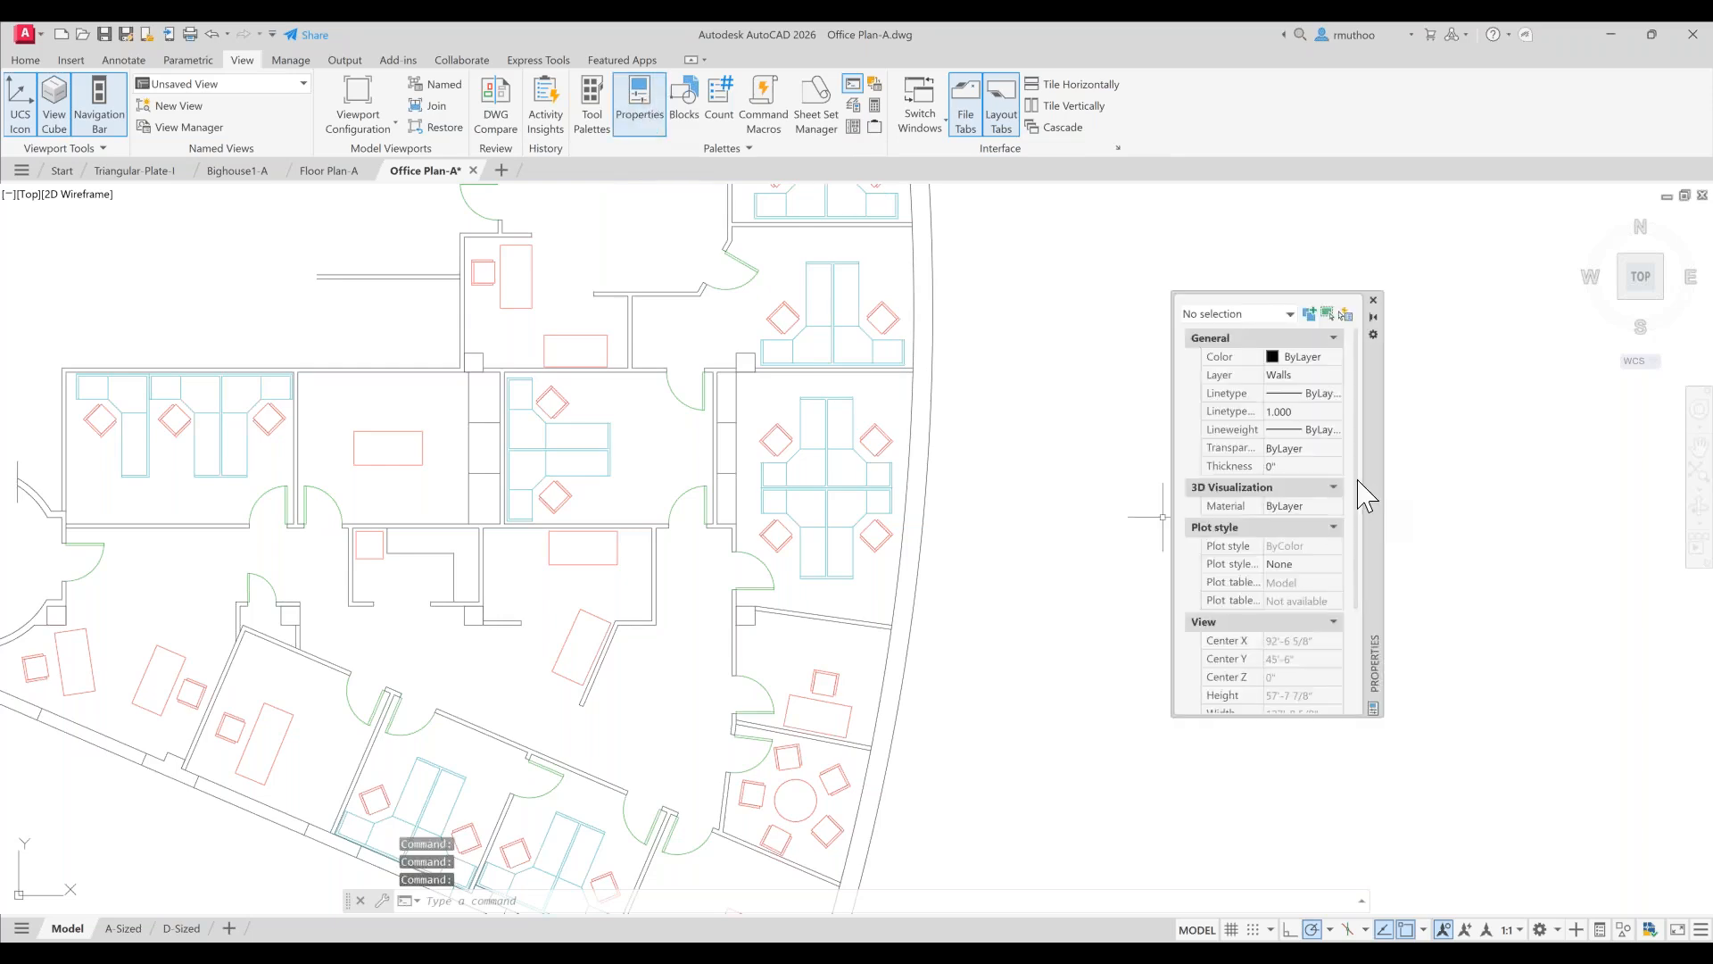
pyautogui.moveTo(1365, 489); pyautogui.dragTo(1222, 638)
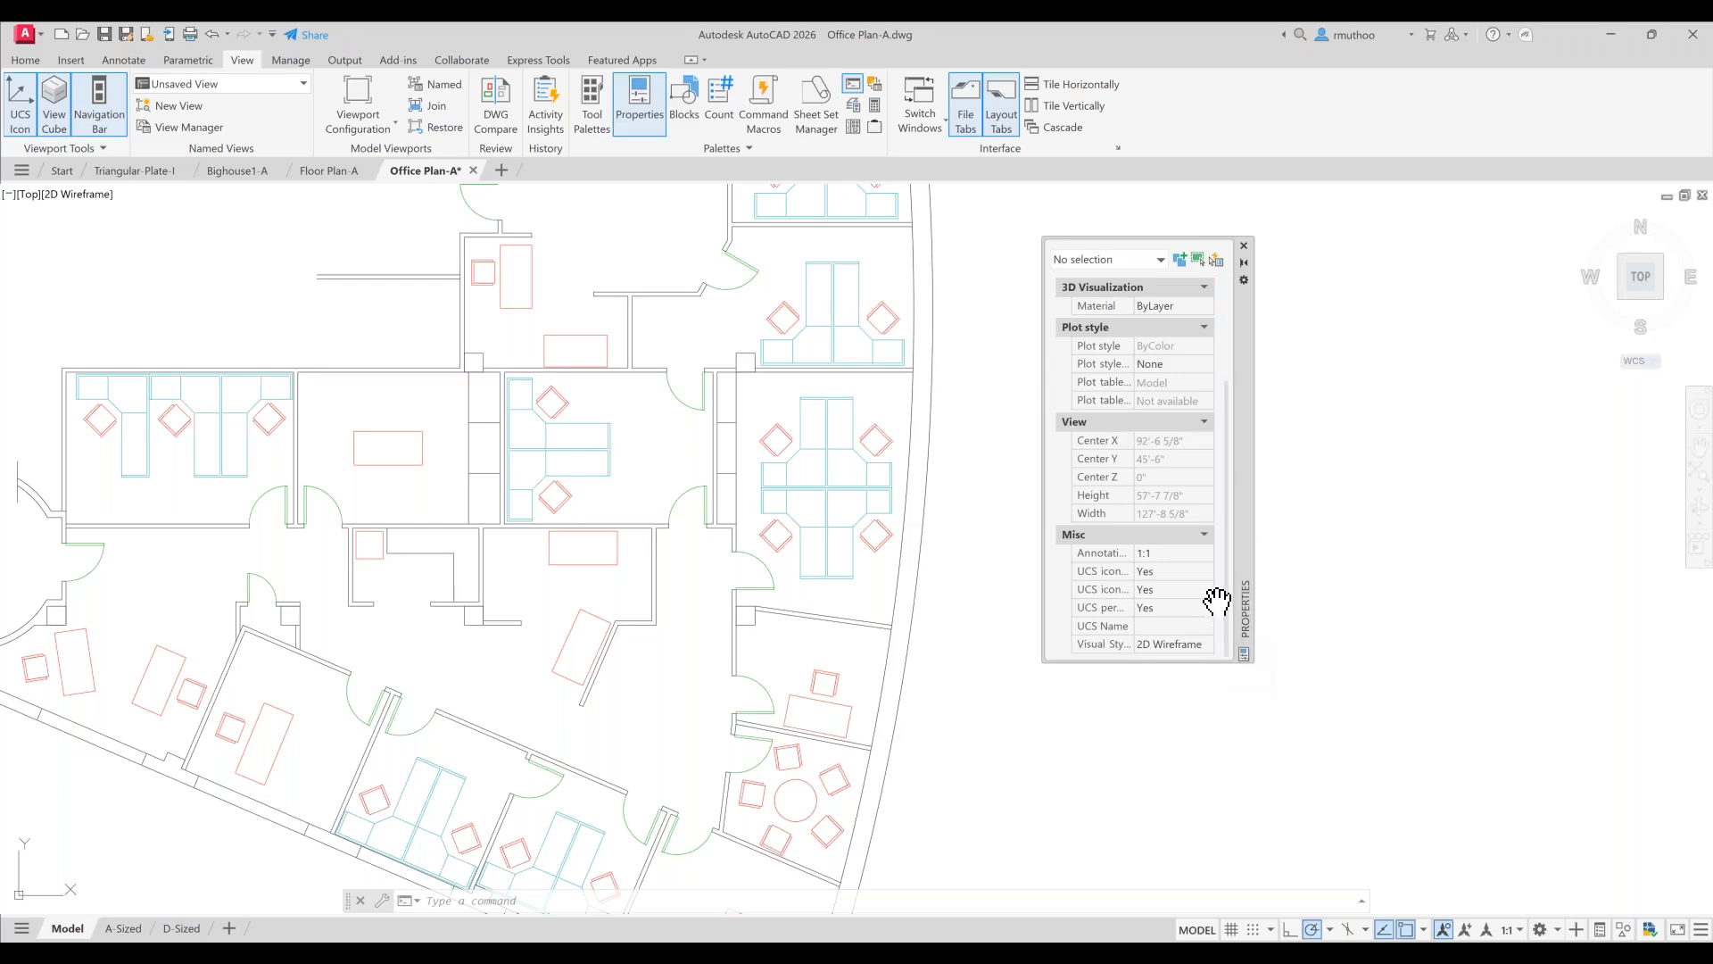
pyautogui.moveTo(1232, 584); pyautogui.dragTo(1232, 435)
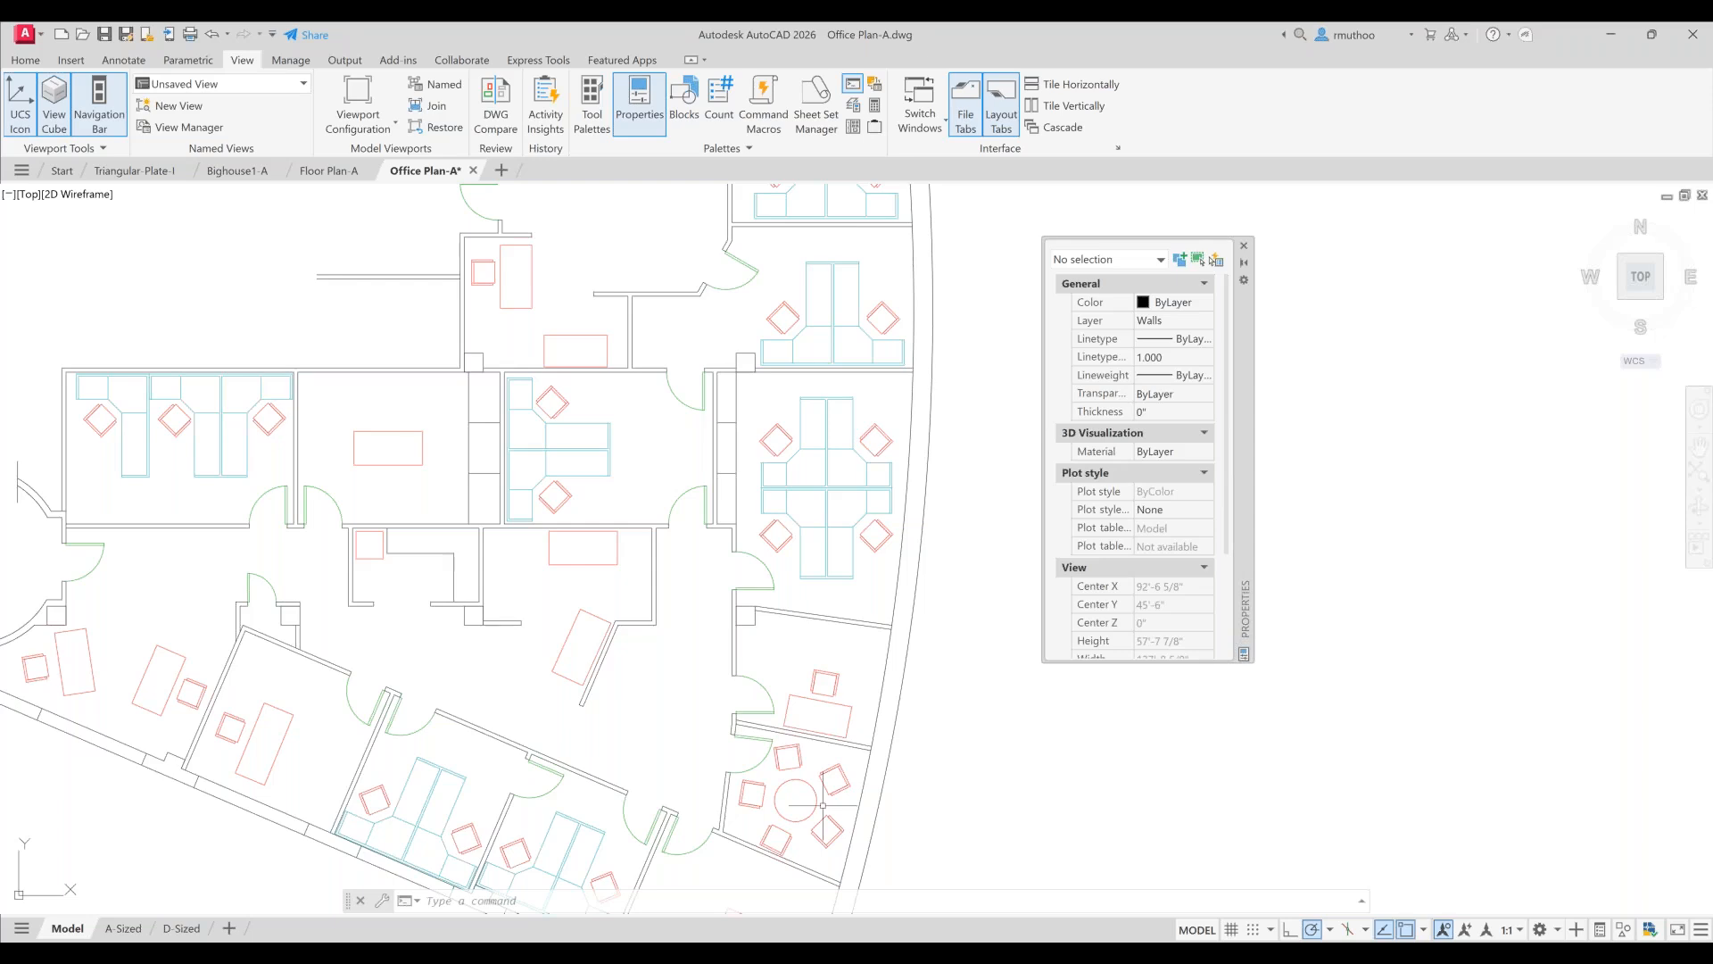
# - Set the round conference table circle's radius to 2'-1" in the Properties palette
pyautogui.moveTo(830, 681); pyautogui.dragTo(829, 348, button='middle')
pyautogui.scroll(2, 785, 426)
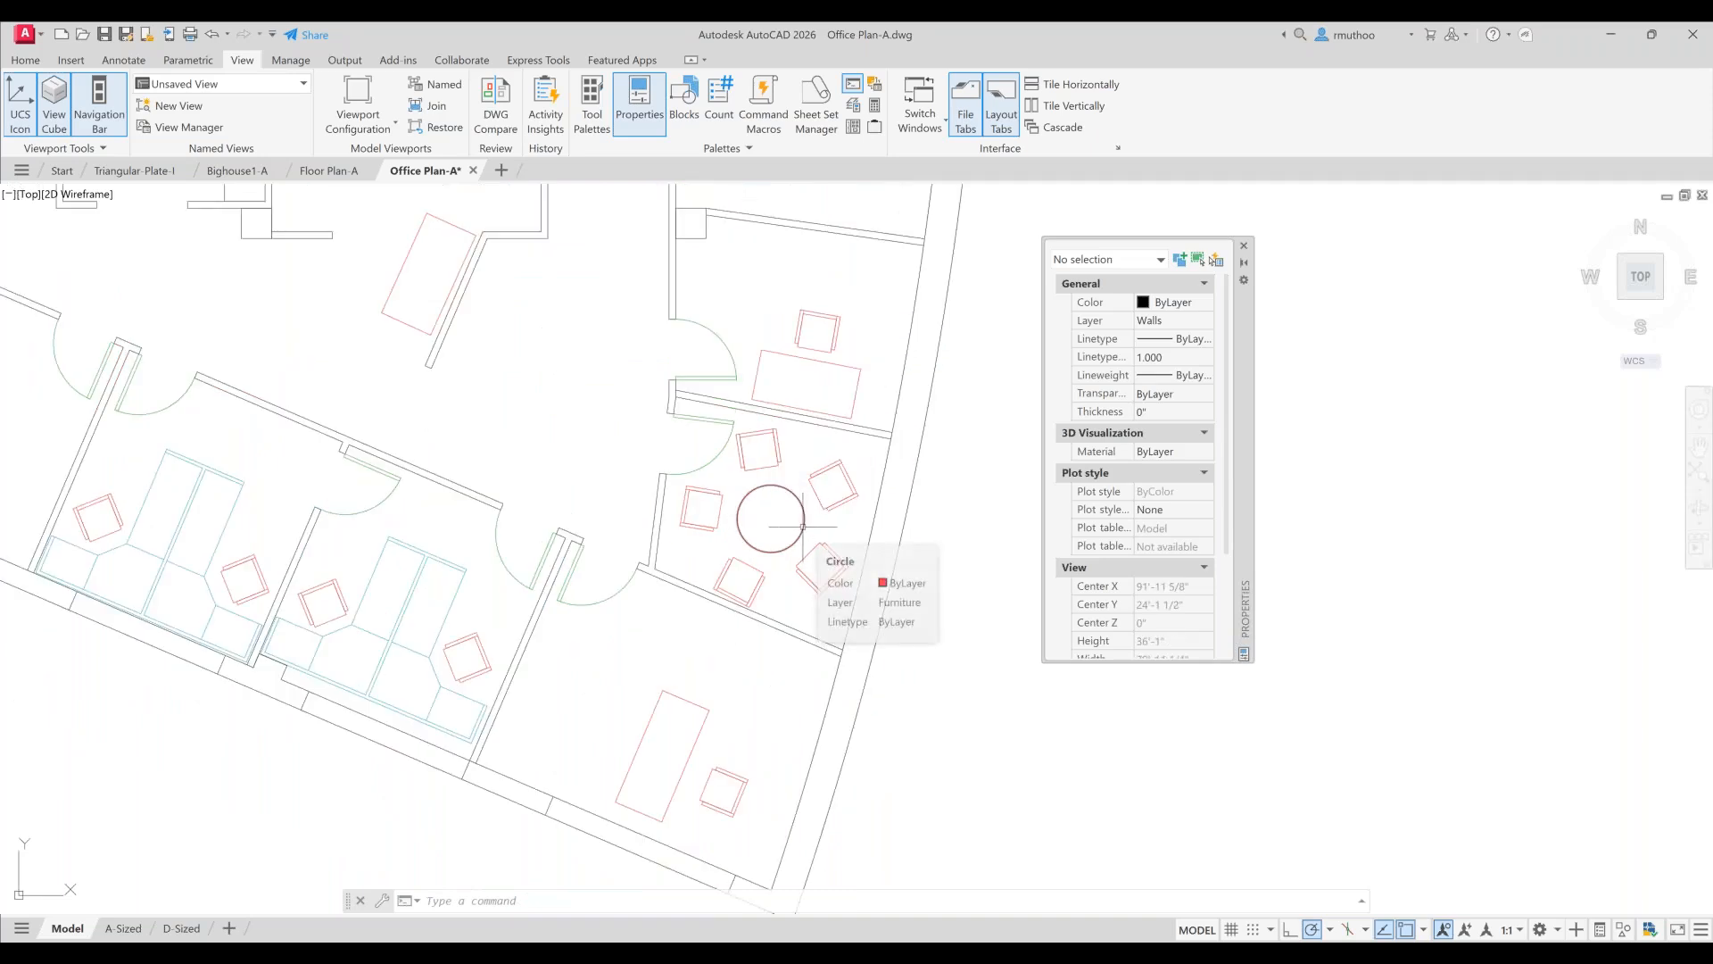
pyautogui.click(803, 527)
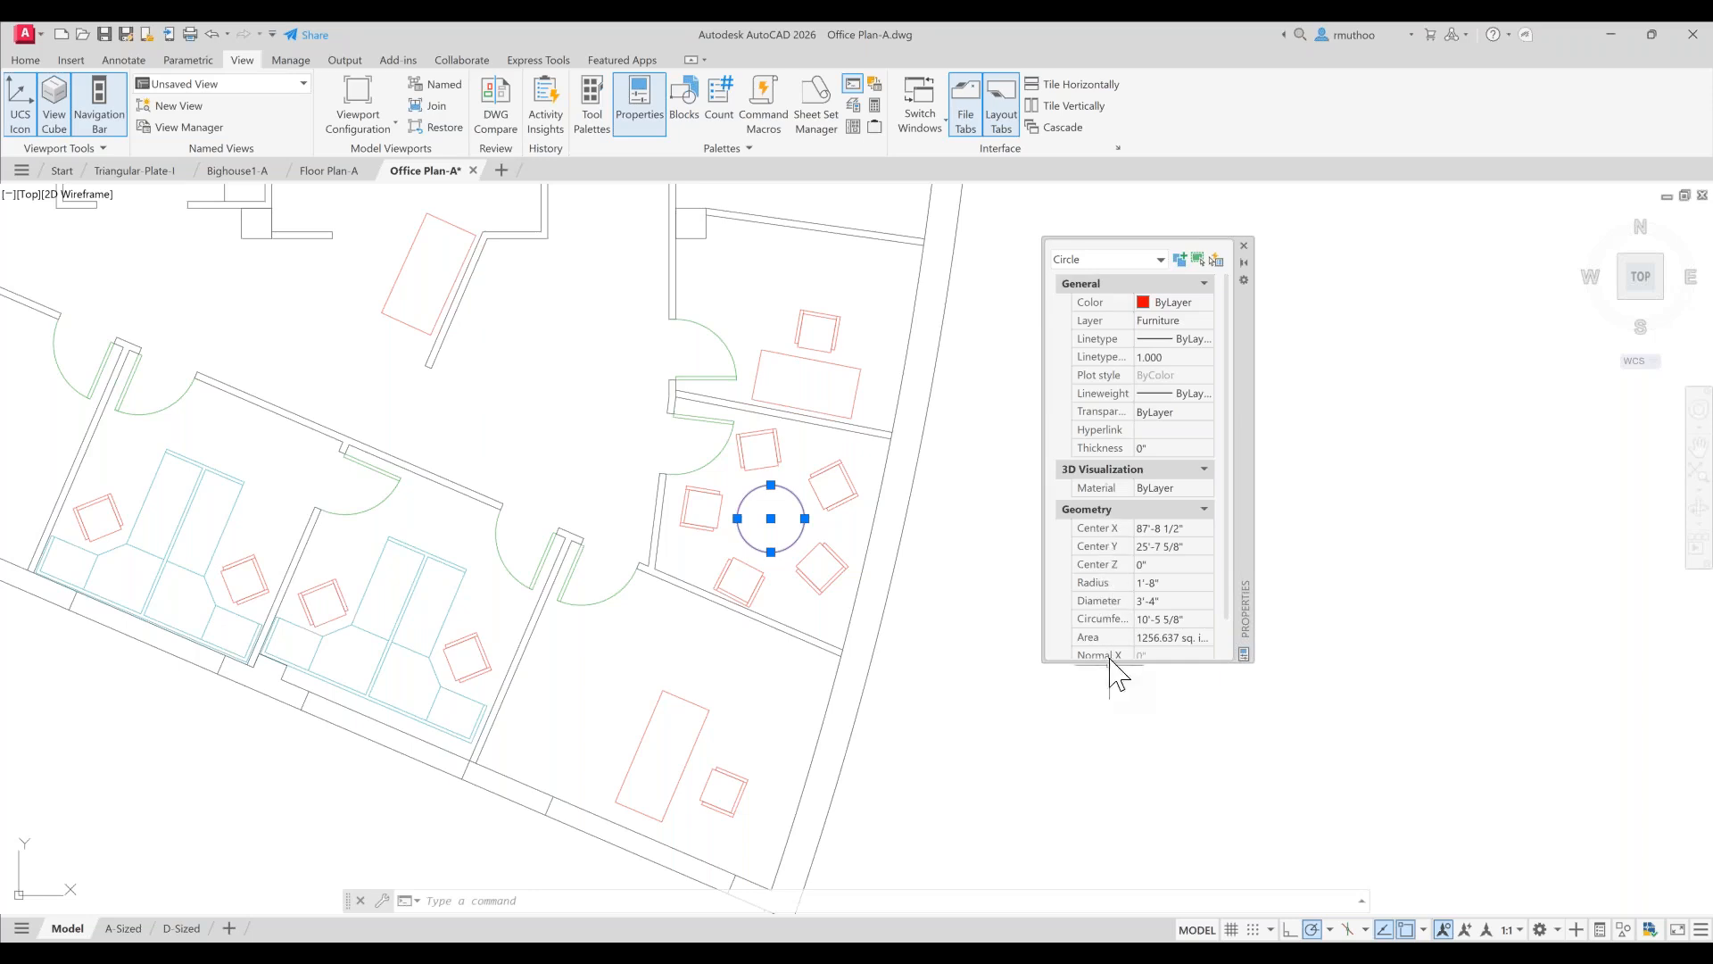
pyautogui.click(1142, 583)
pyautogui.moveTo(1143, 584); pyautogui.dragTo(1133, 586)
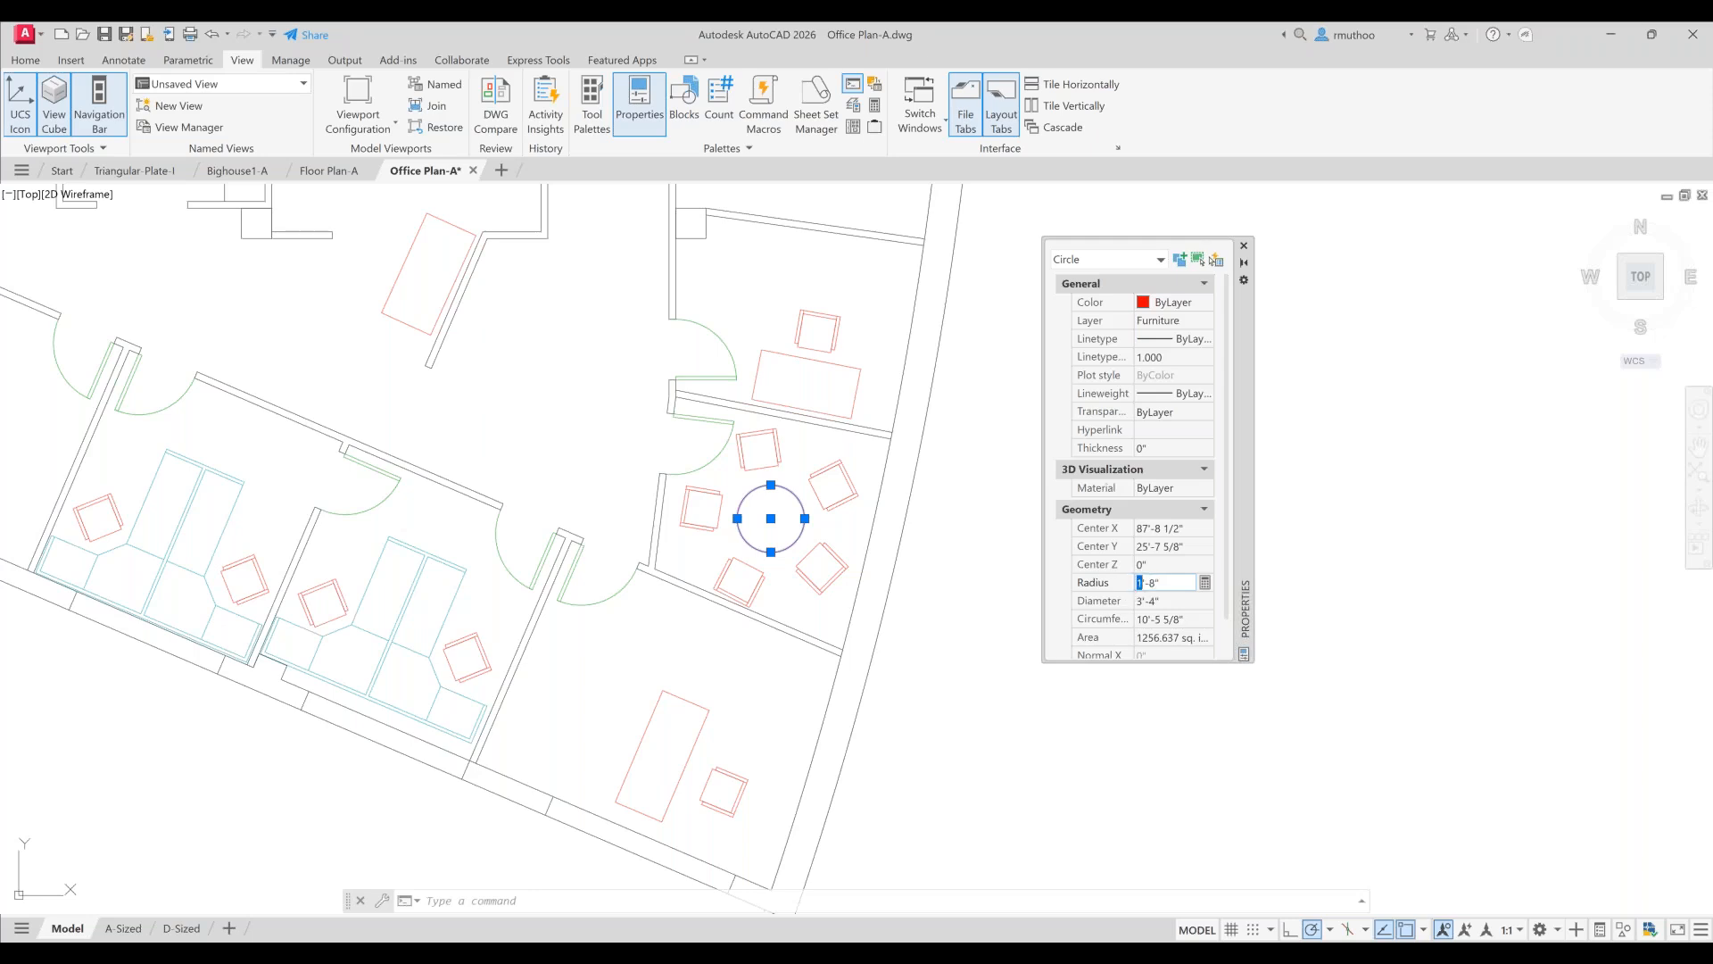
pyautogui.write('2')
pyautogui.doubleClick(1155, 582)
pyautogui.write('1')
pyautogui.press('Tab')
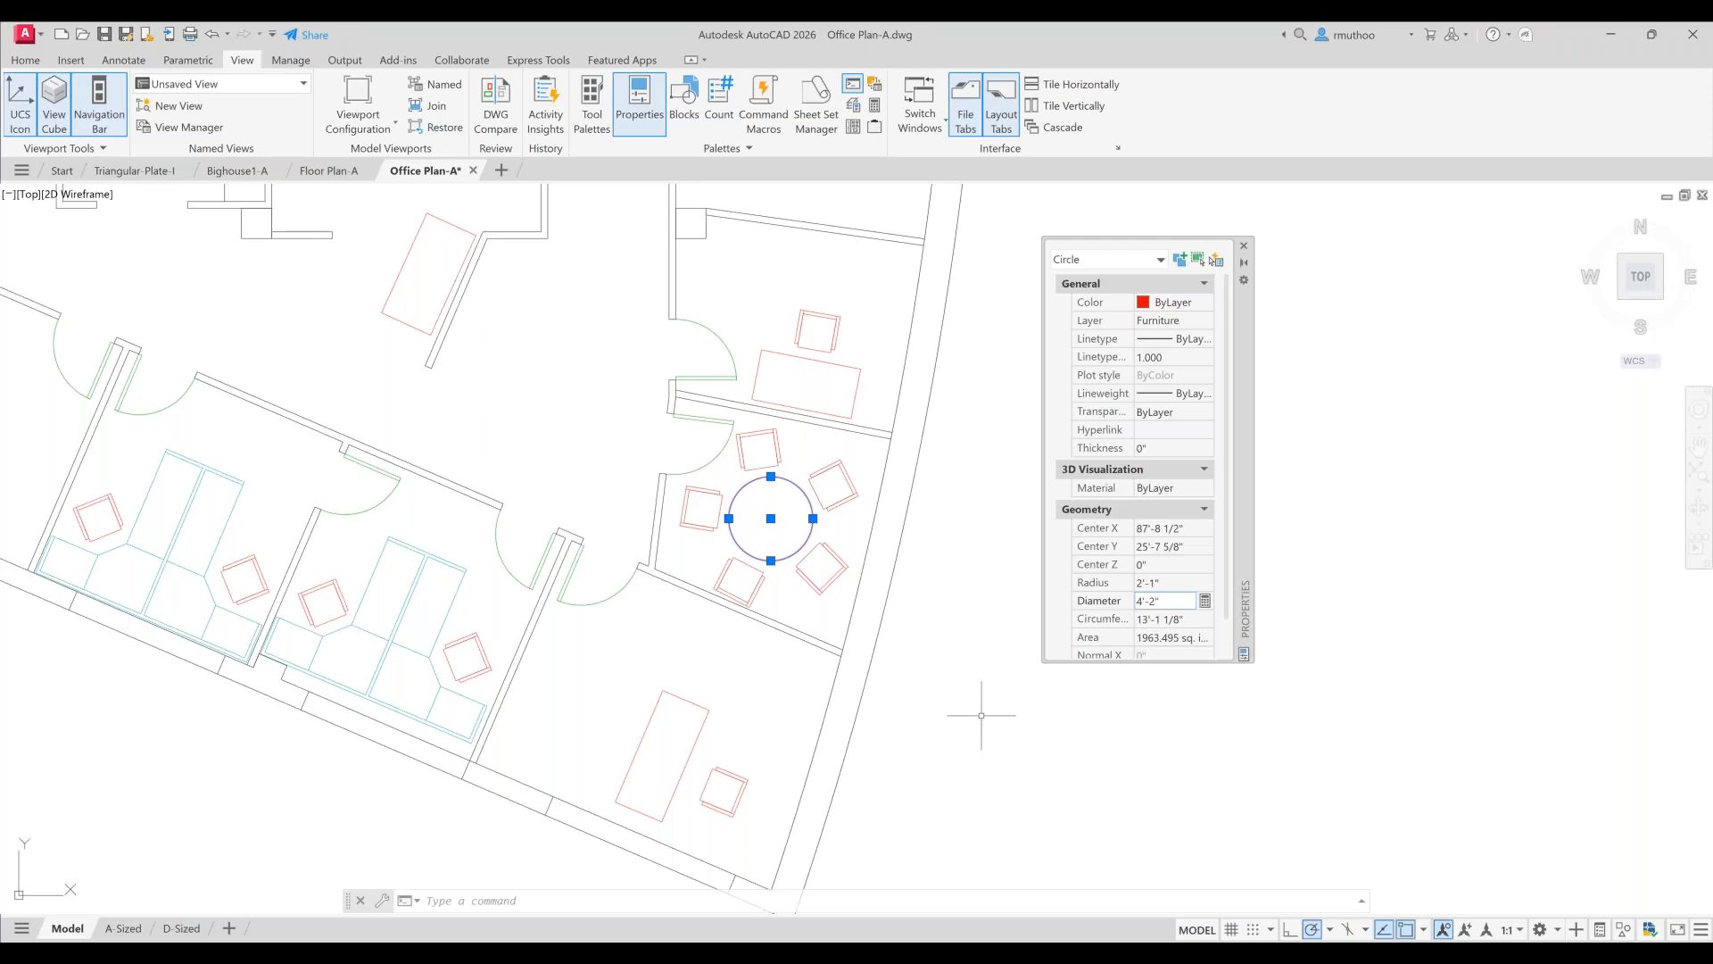
pyautogui.press('Escape')
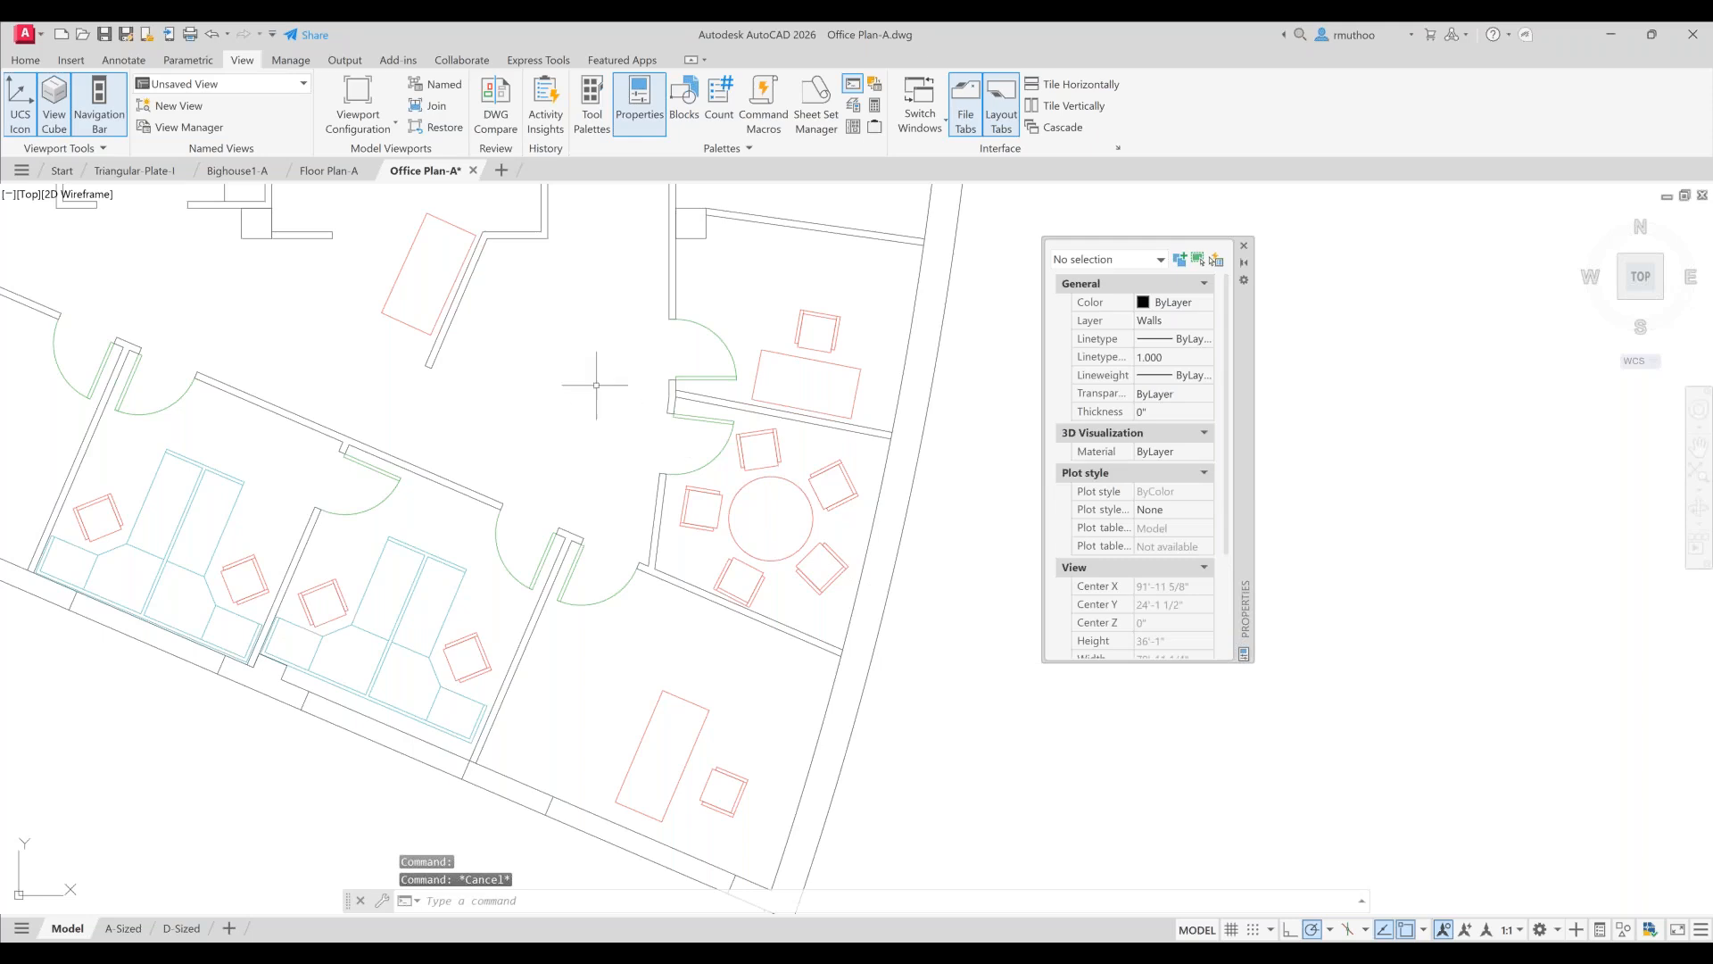
# - Move the horizontal wall line beside the upper door onto the Partitions layer
pyautogui.moveTo(596, 384); pyautogui.dragTo(699, 686)
pyautogui.moveTo(619, 351); pyautogui.dragTo(627, 589)
pyautogui.moveTo(631, 386); pyautogui.dragTo(616, 485)
pyautogui.moveTo(615, 485); pyautogui.dragTo(621, 570, button='middle')
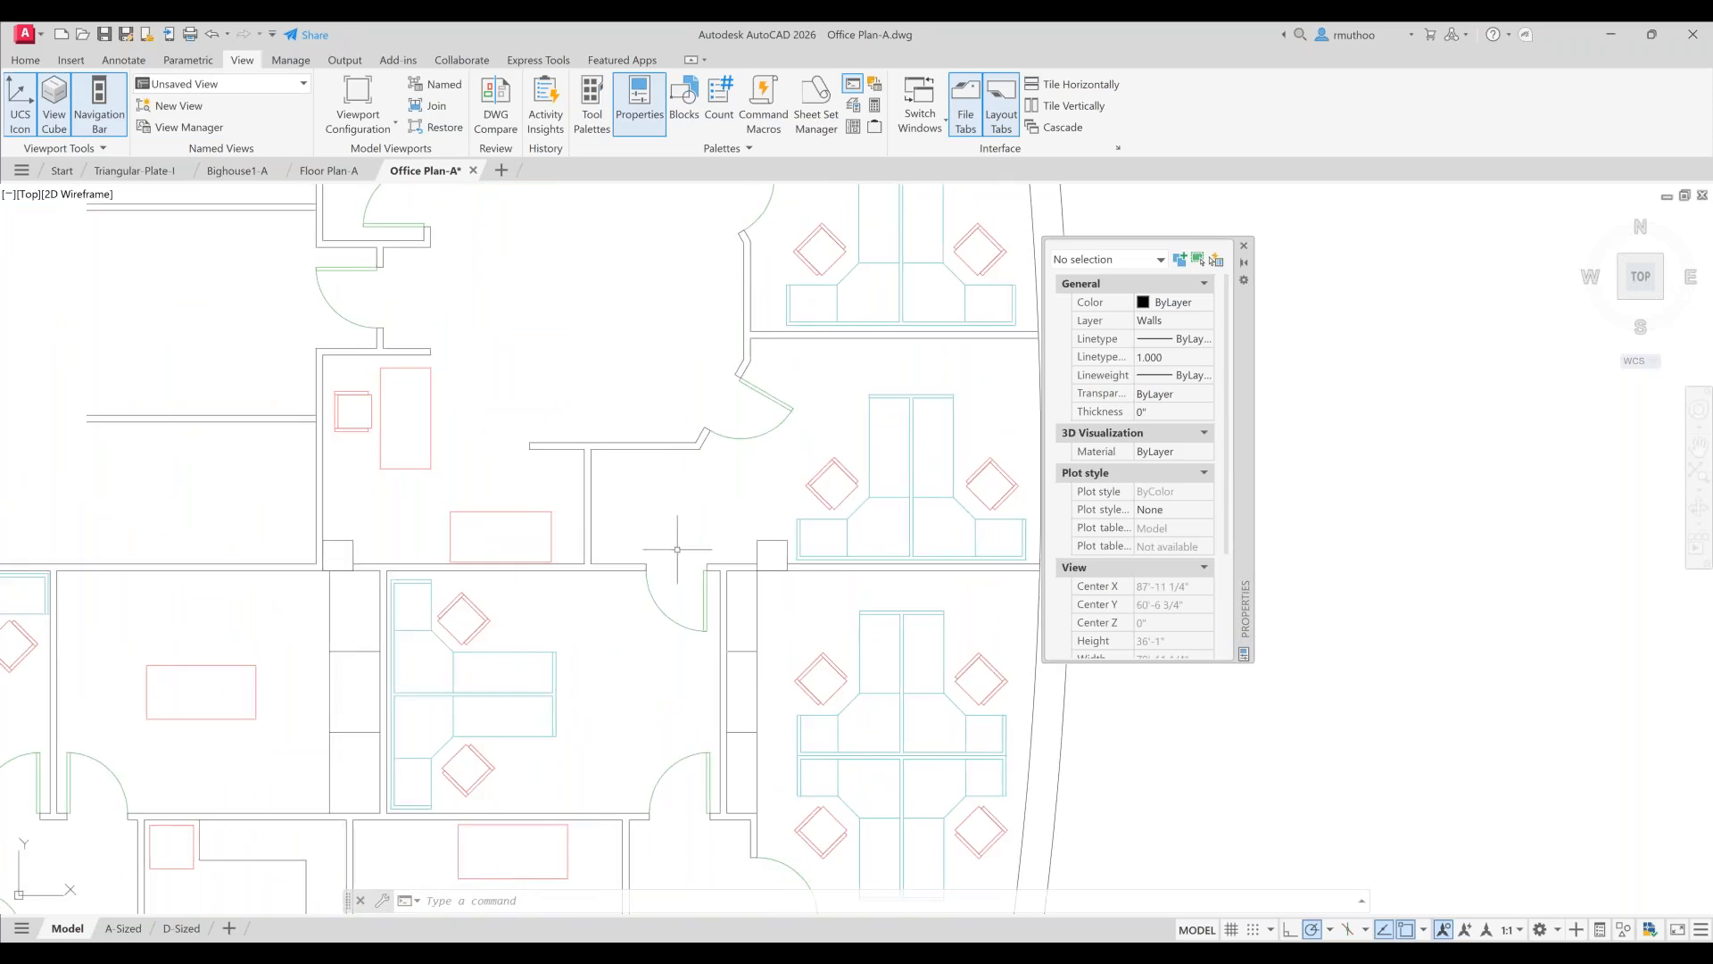
pyautogui.click(636, 441)
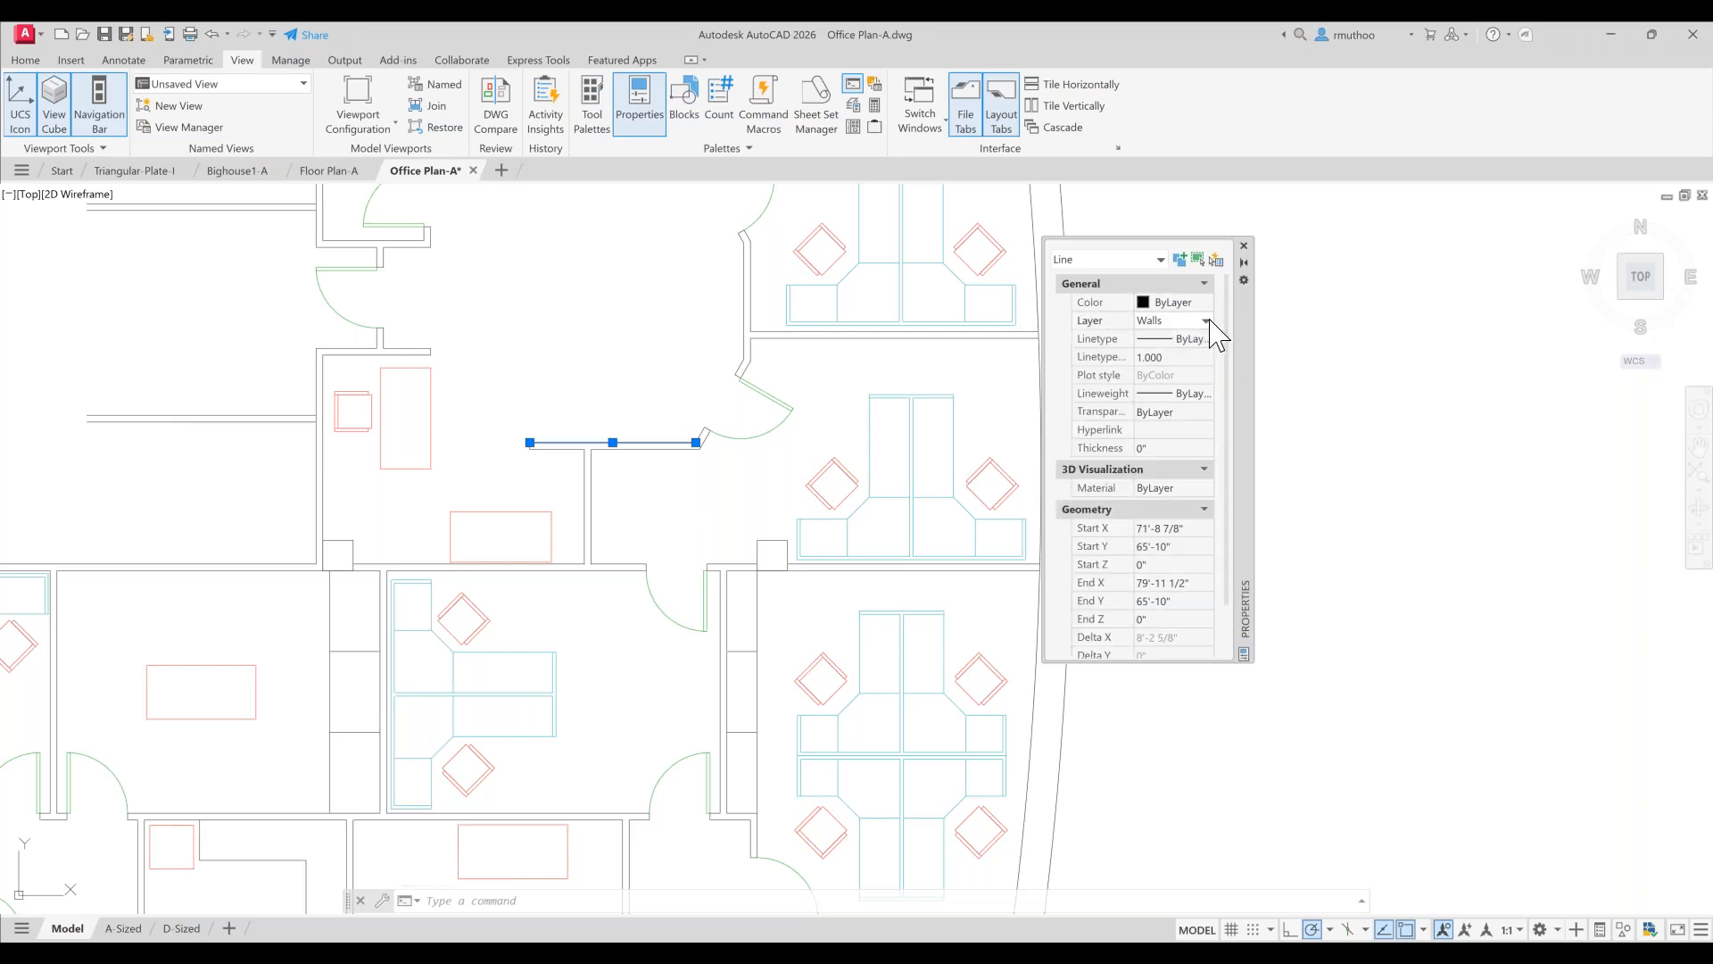
pyautogui.click(1208, 321)
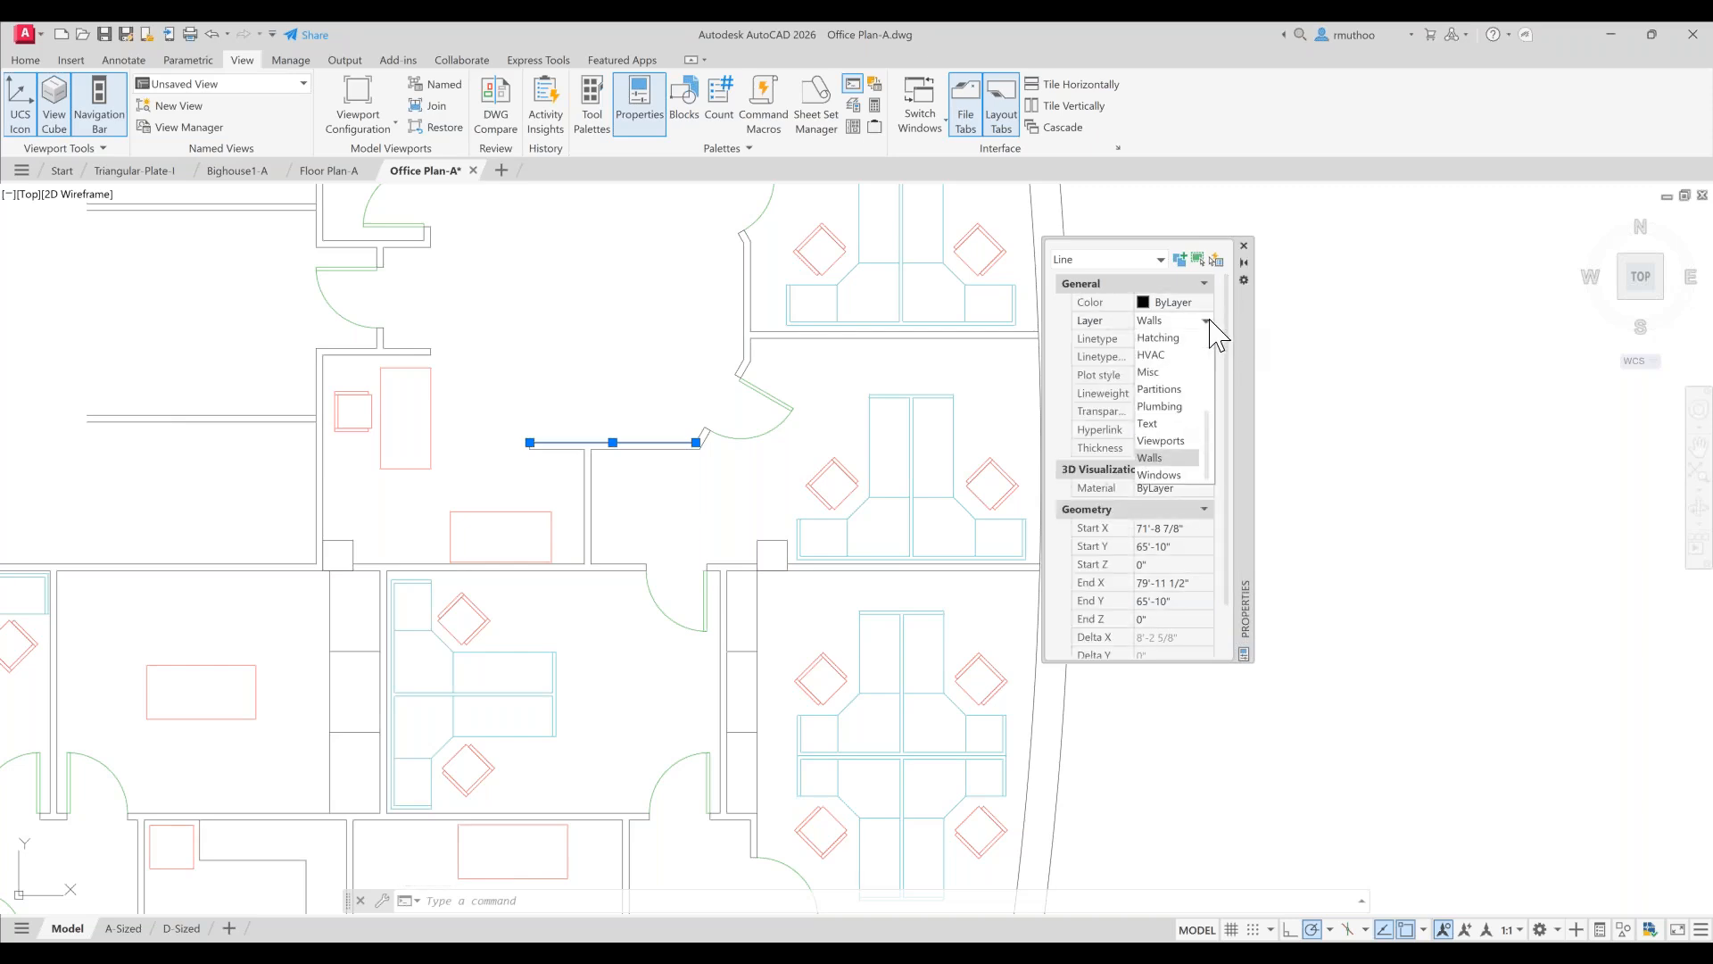
pyautogui.click(1165, 389)
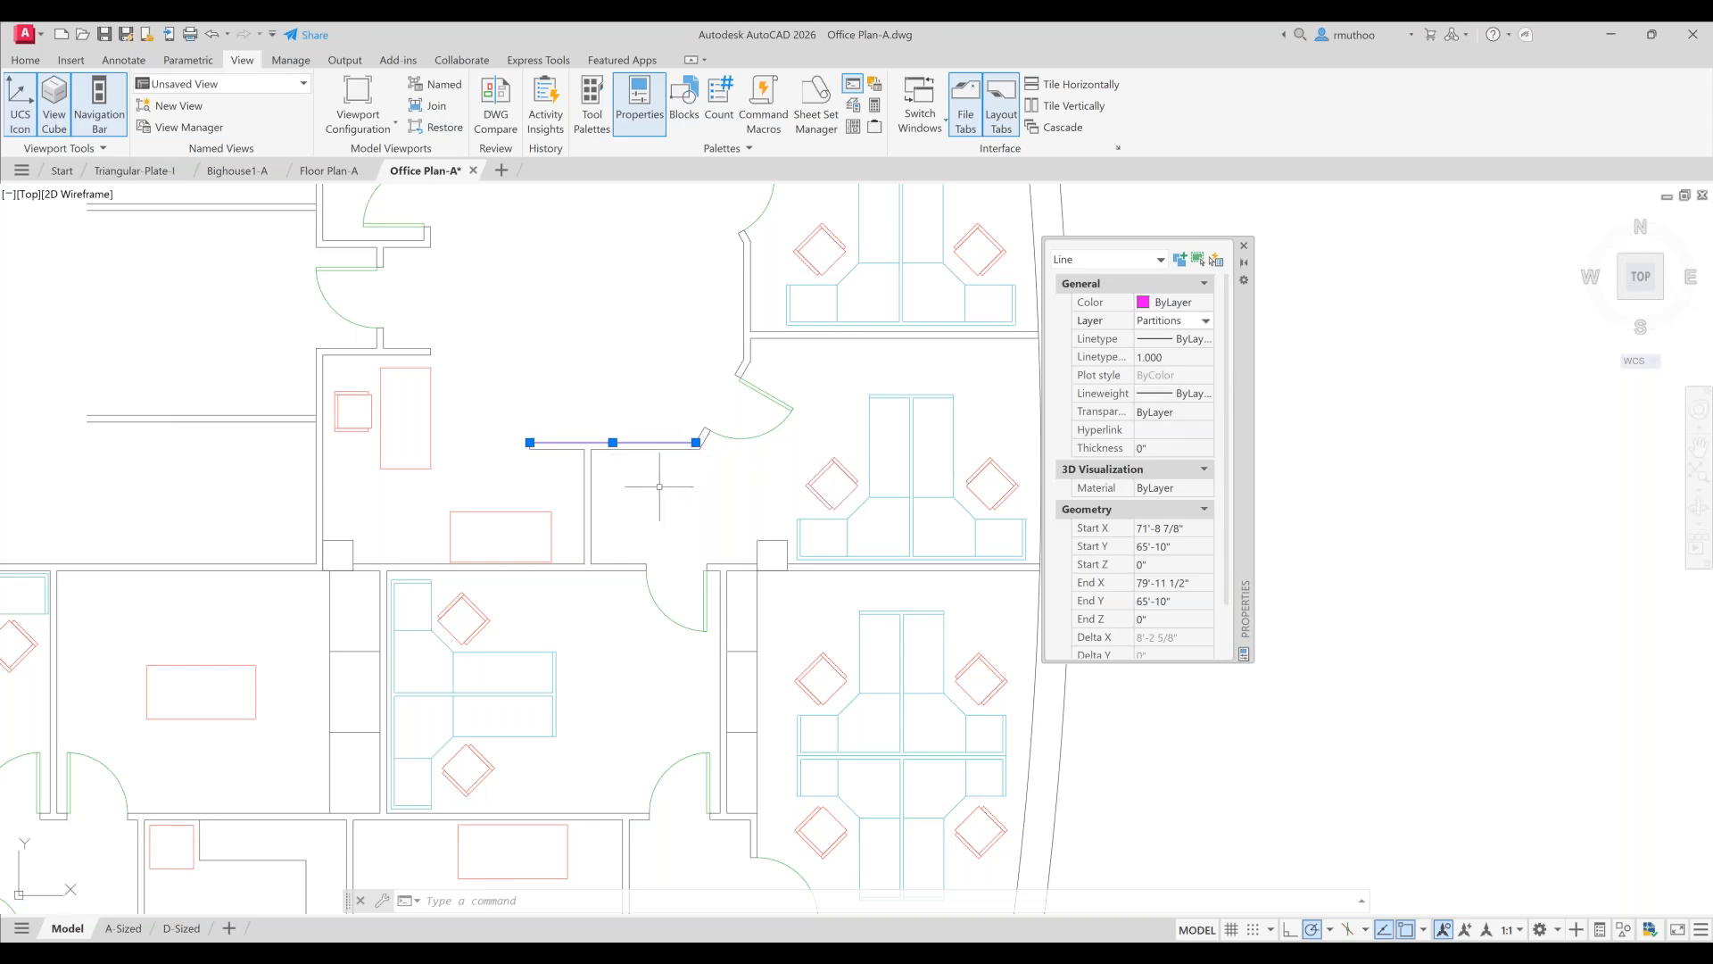
pyautogui.press('Escape')
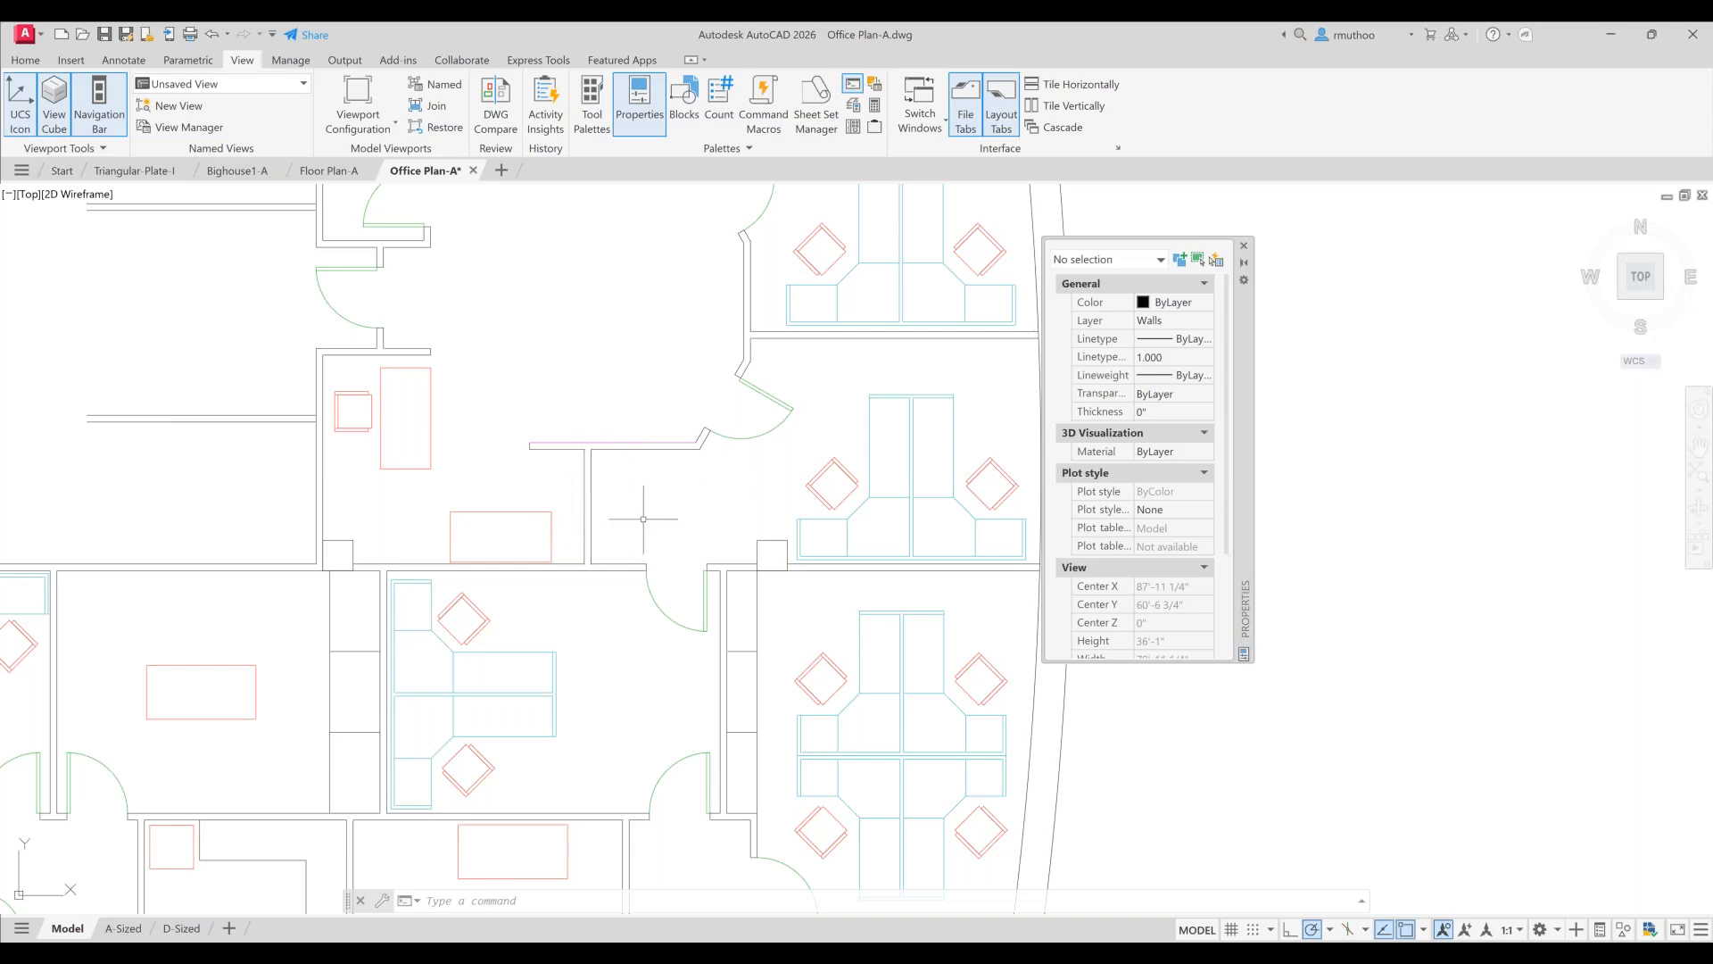
# - Window-select the T-shaped partition lines and put them all on the Partitions layer
pyautogui.click(717, 441)
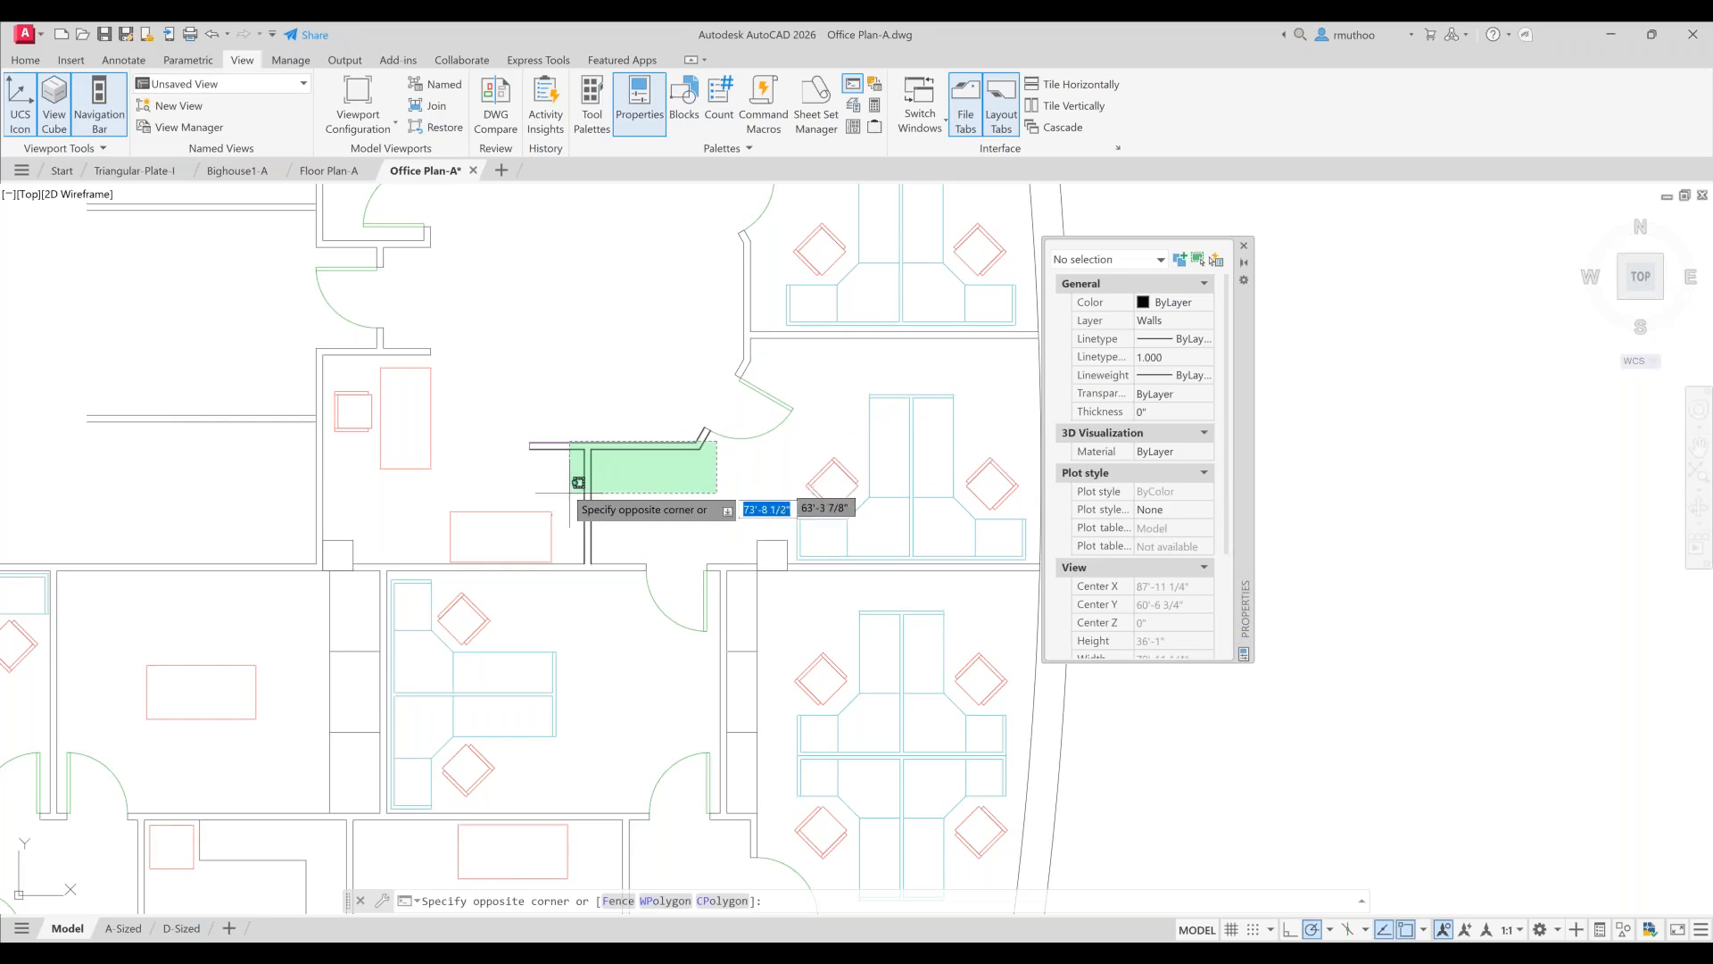
pyautogui.click(574, 538)
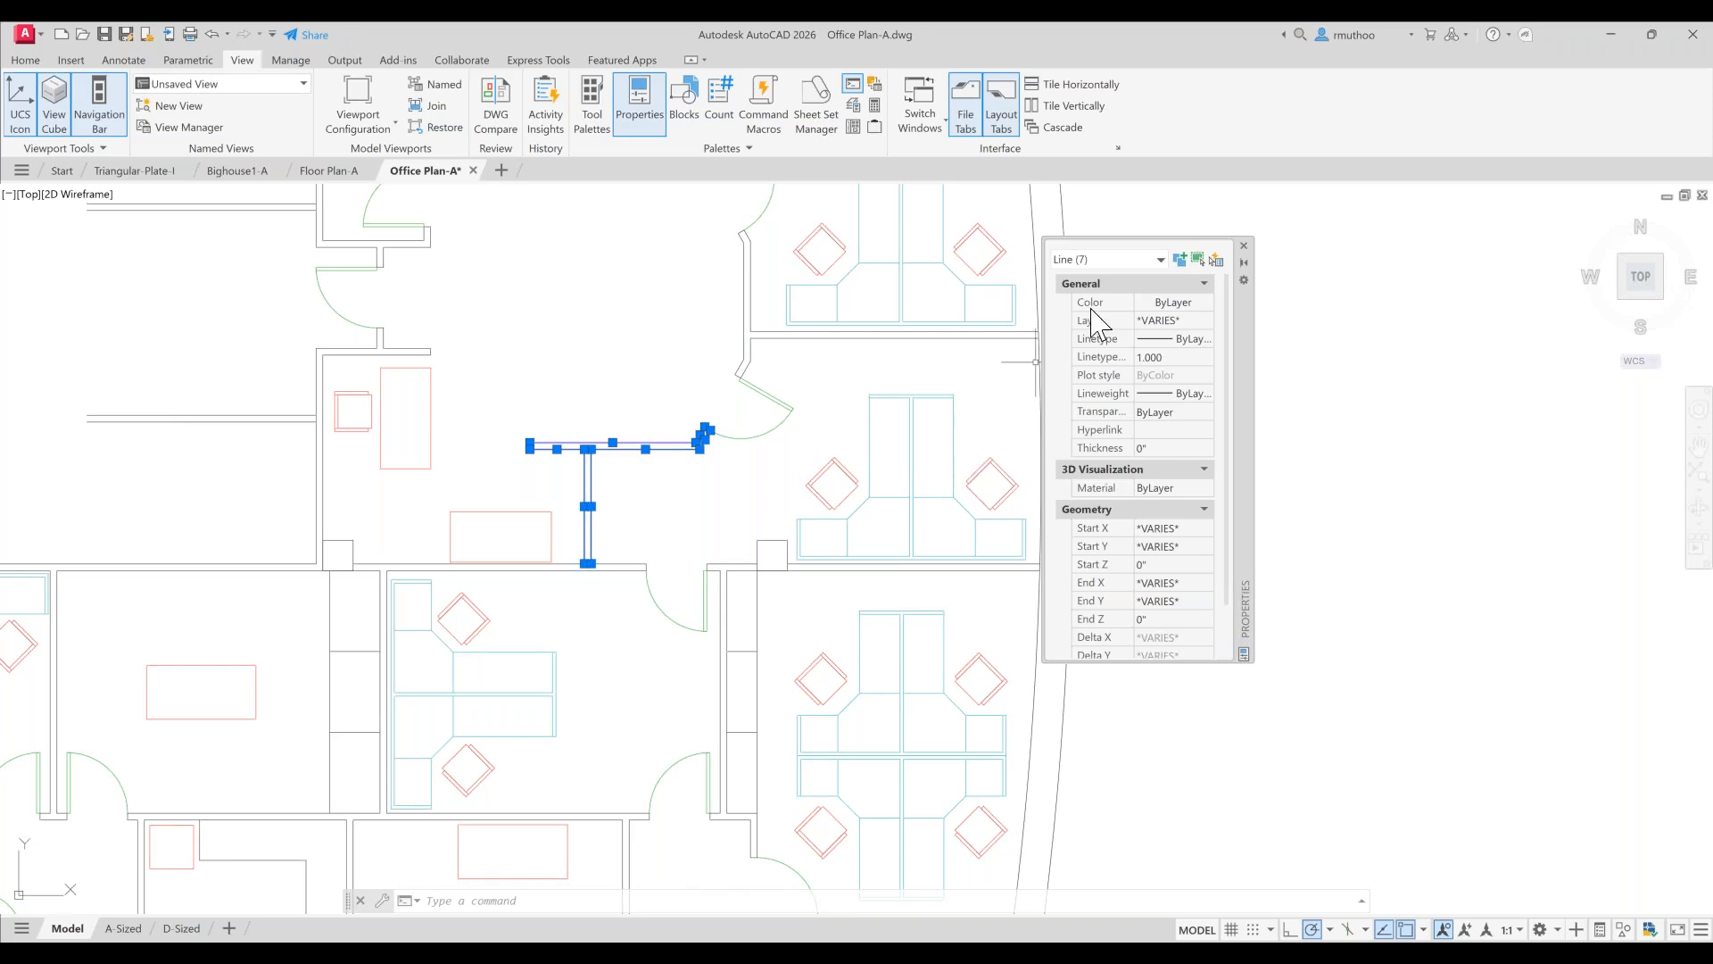
pyautogui.click(1187, 321)
pyautogui.click(1206, 322)
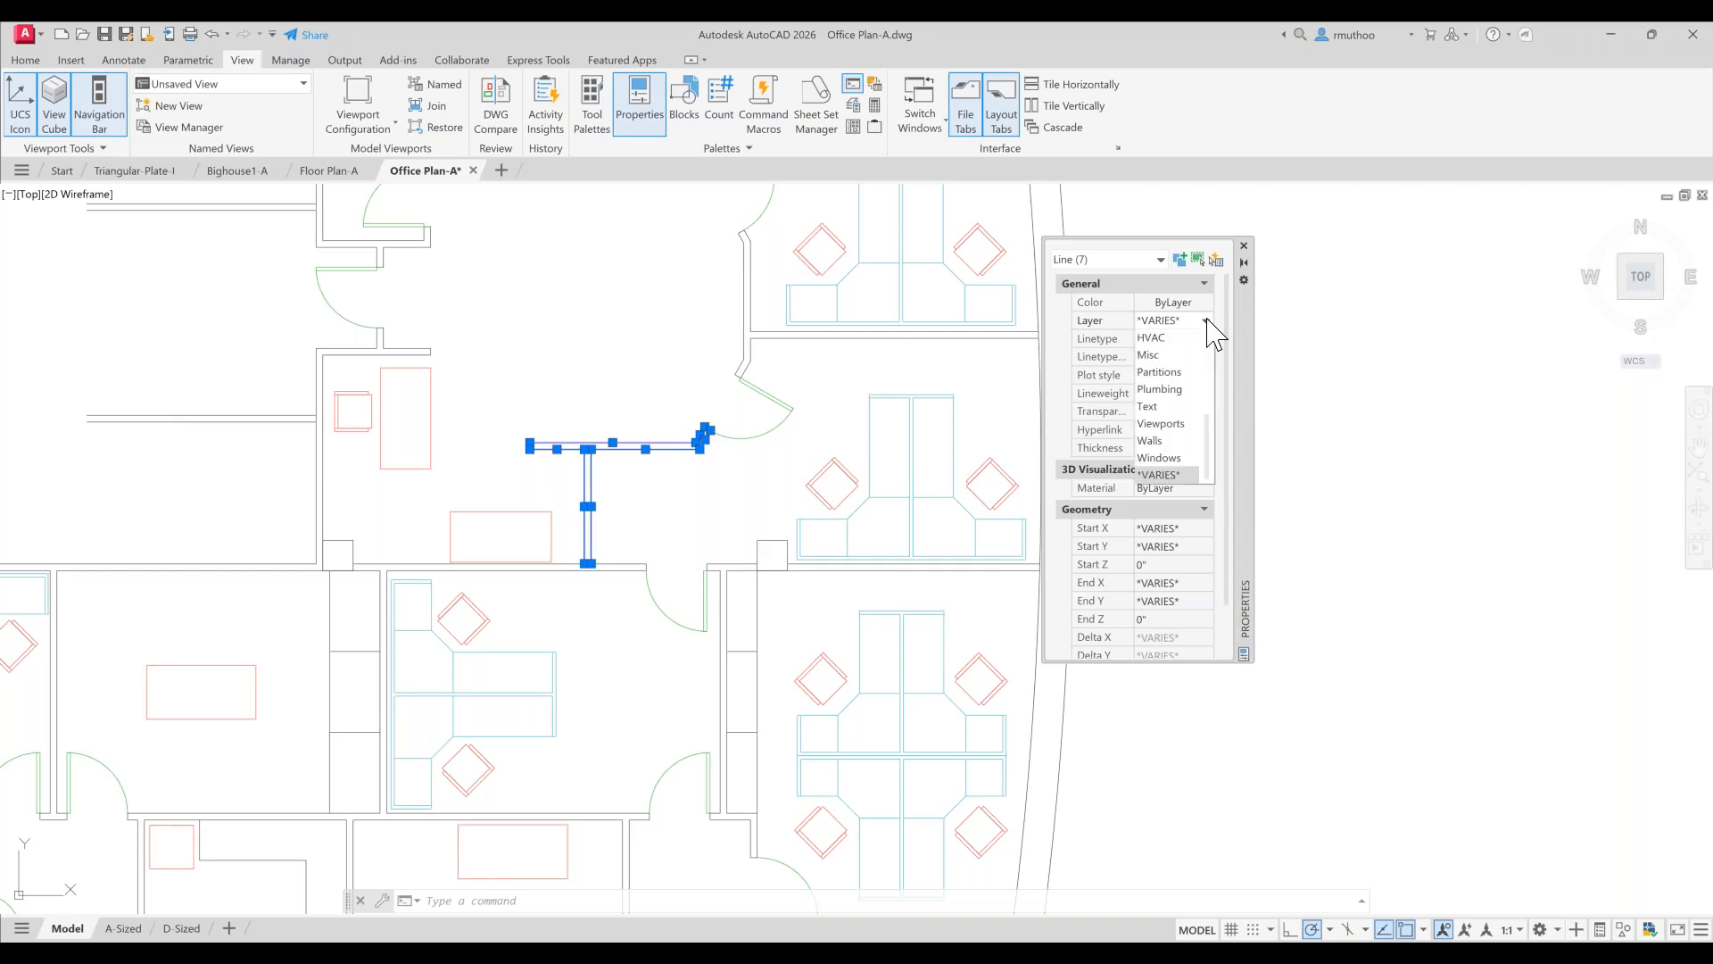
pyautogui.click(1164, 373)
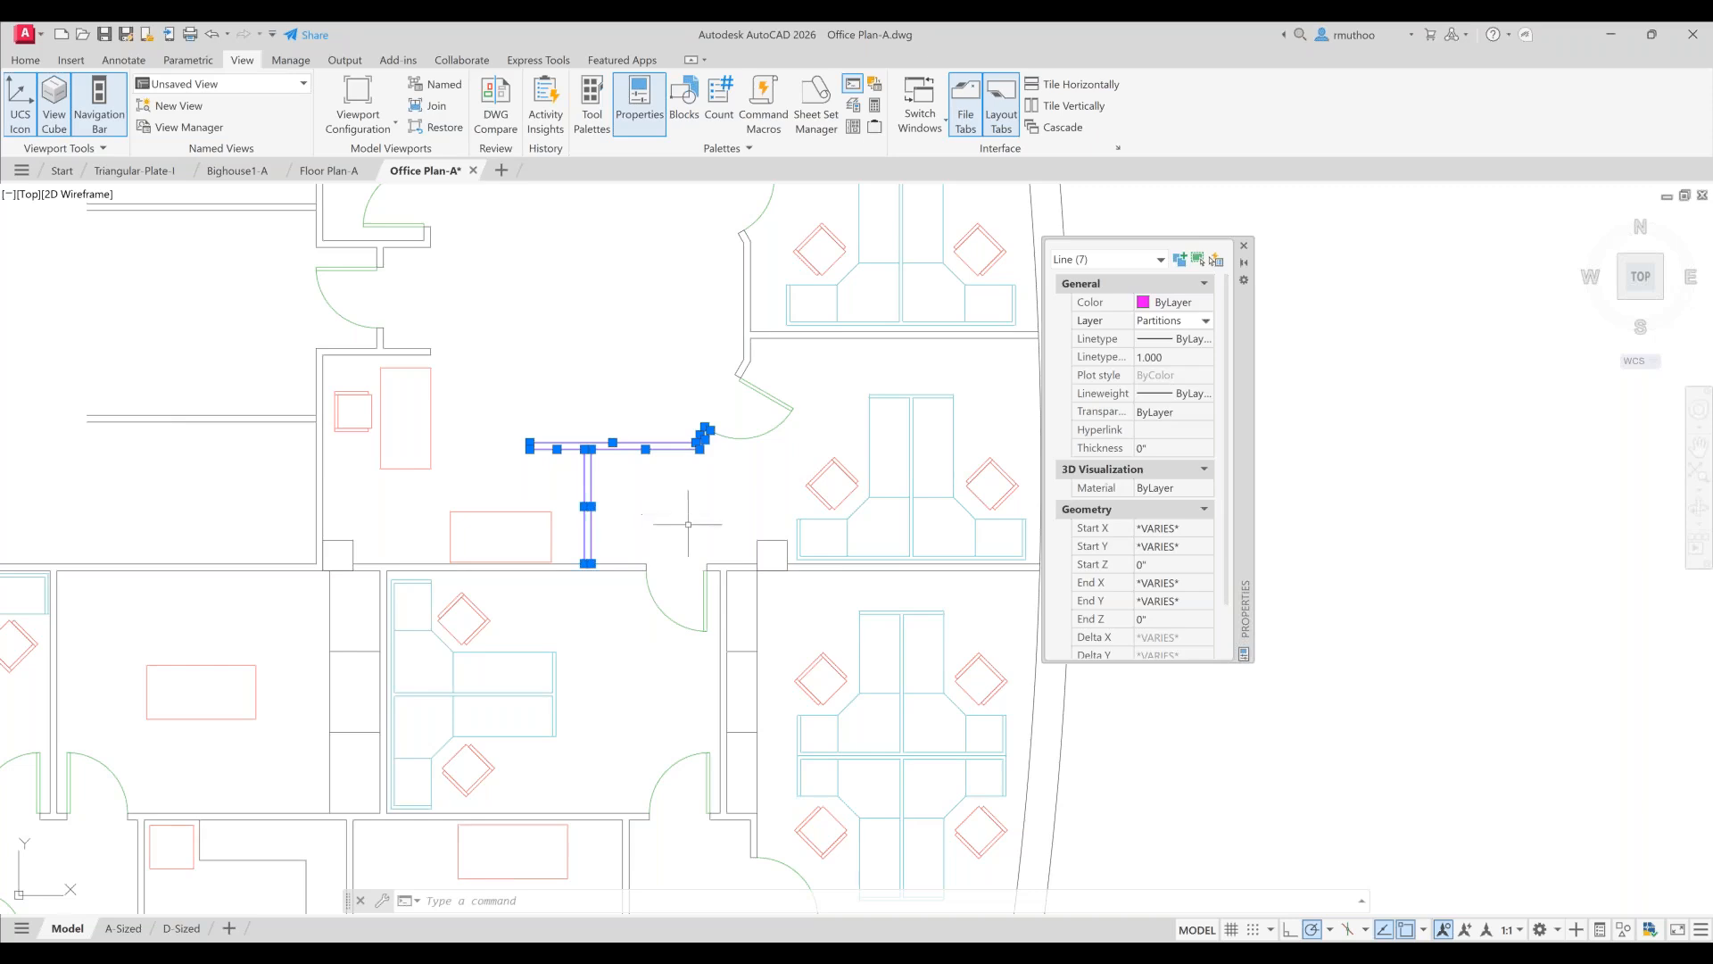
pyautogui.press('Escape')
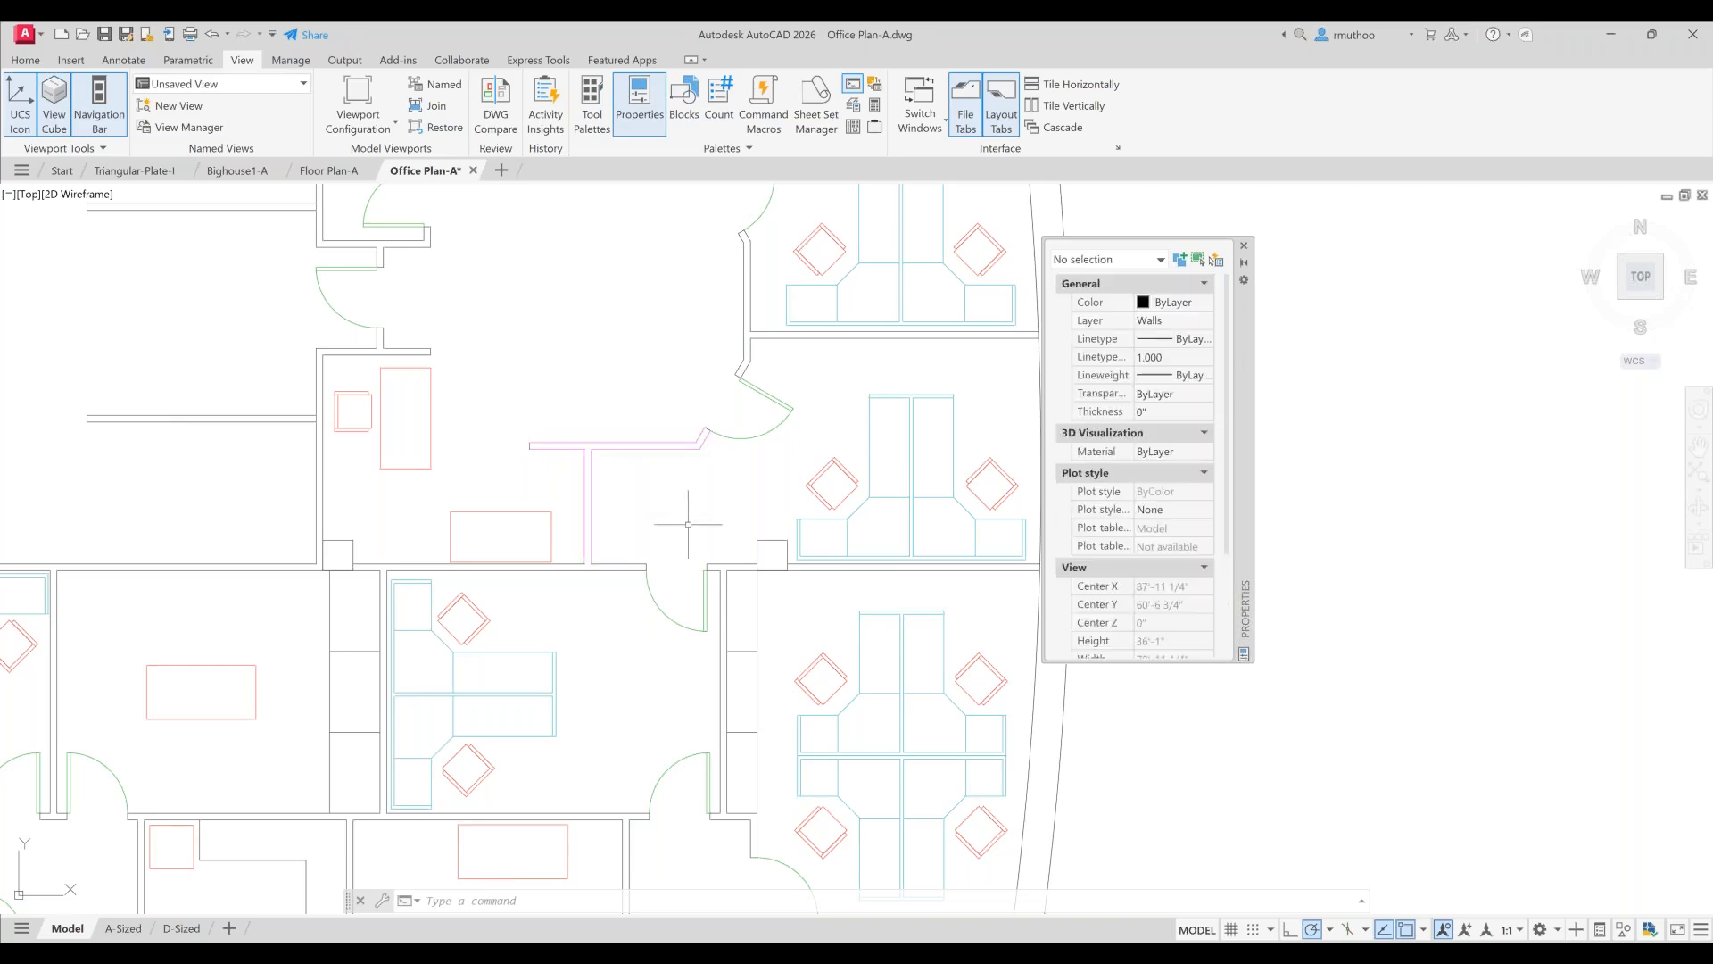
# - Measure the area of the upper room with the Quick measure tool
pyautogui.scroll(-2, 689, 524)
pyautogui.scroll(-2, 688, 523)
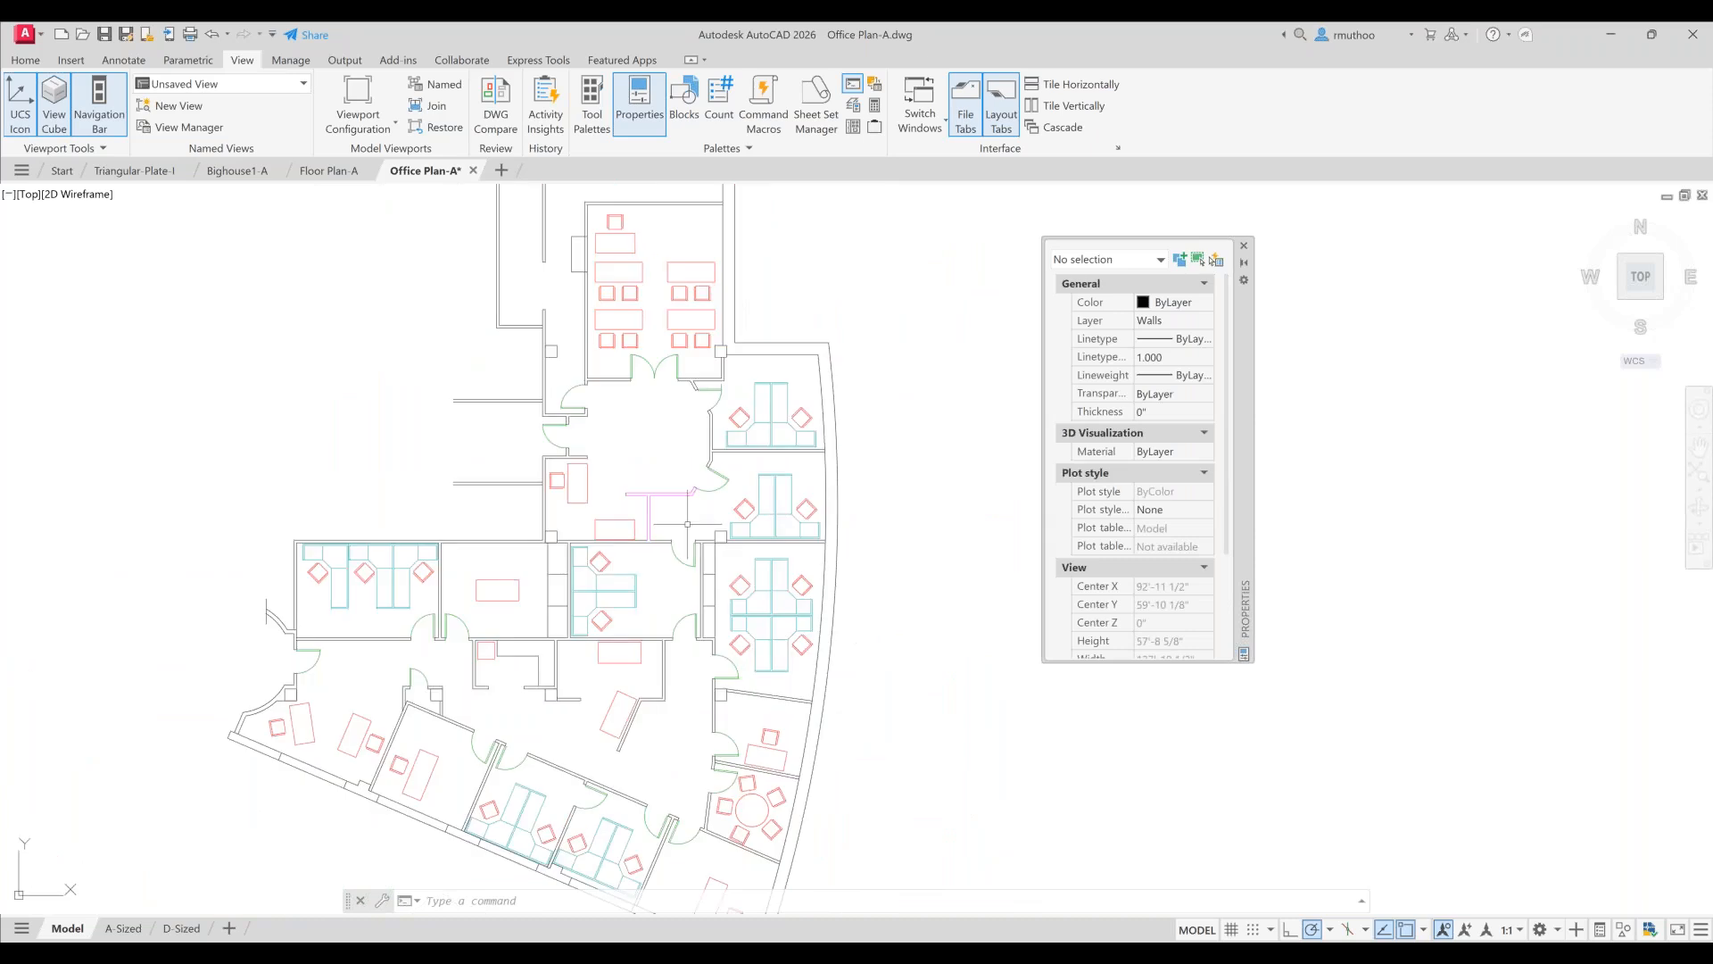
pyautogui.moveTo(688, 523); pyautogui.dragTo(705, 457, button='middle')
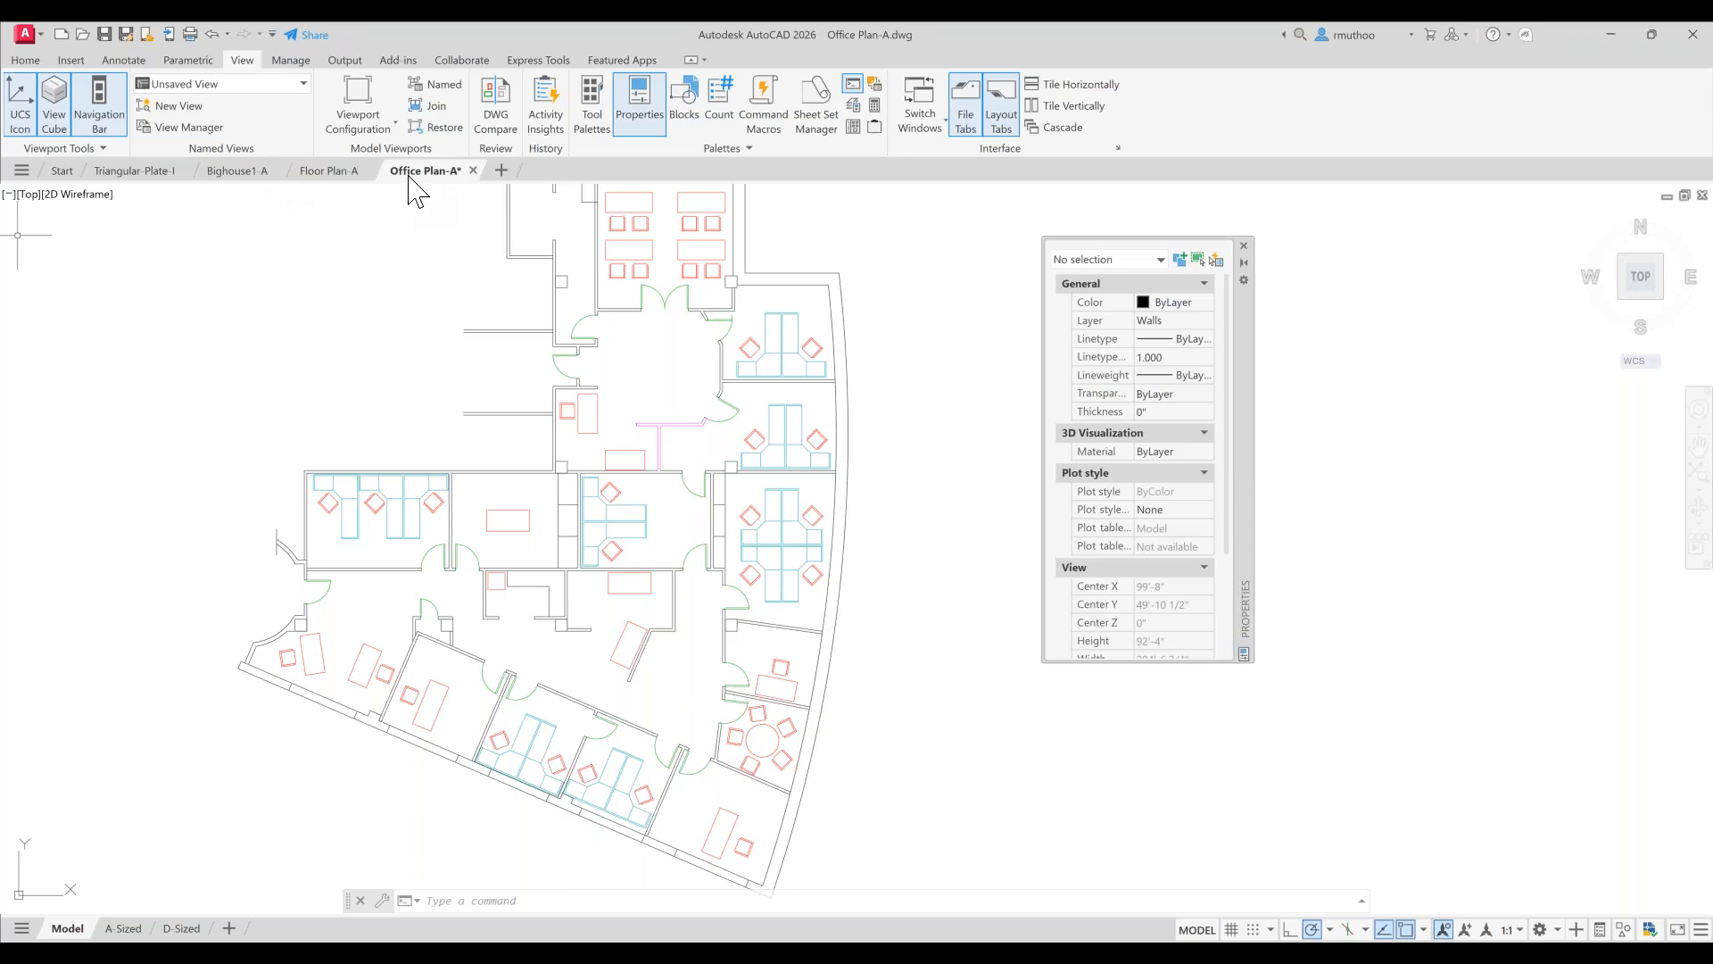
pyautogui.click(26, 59)
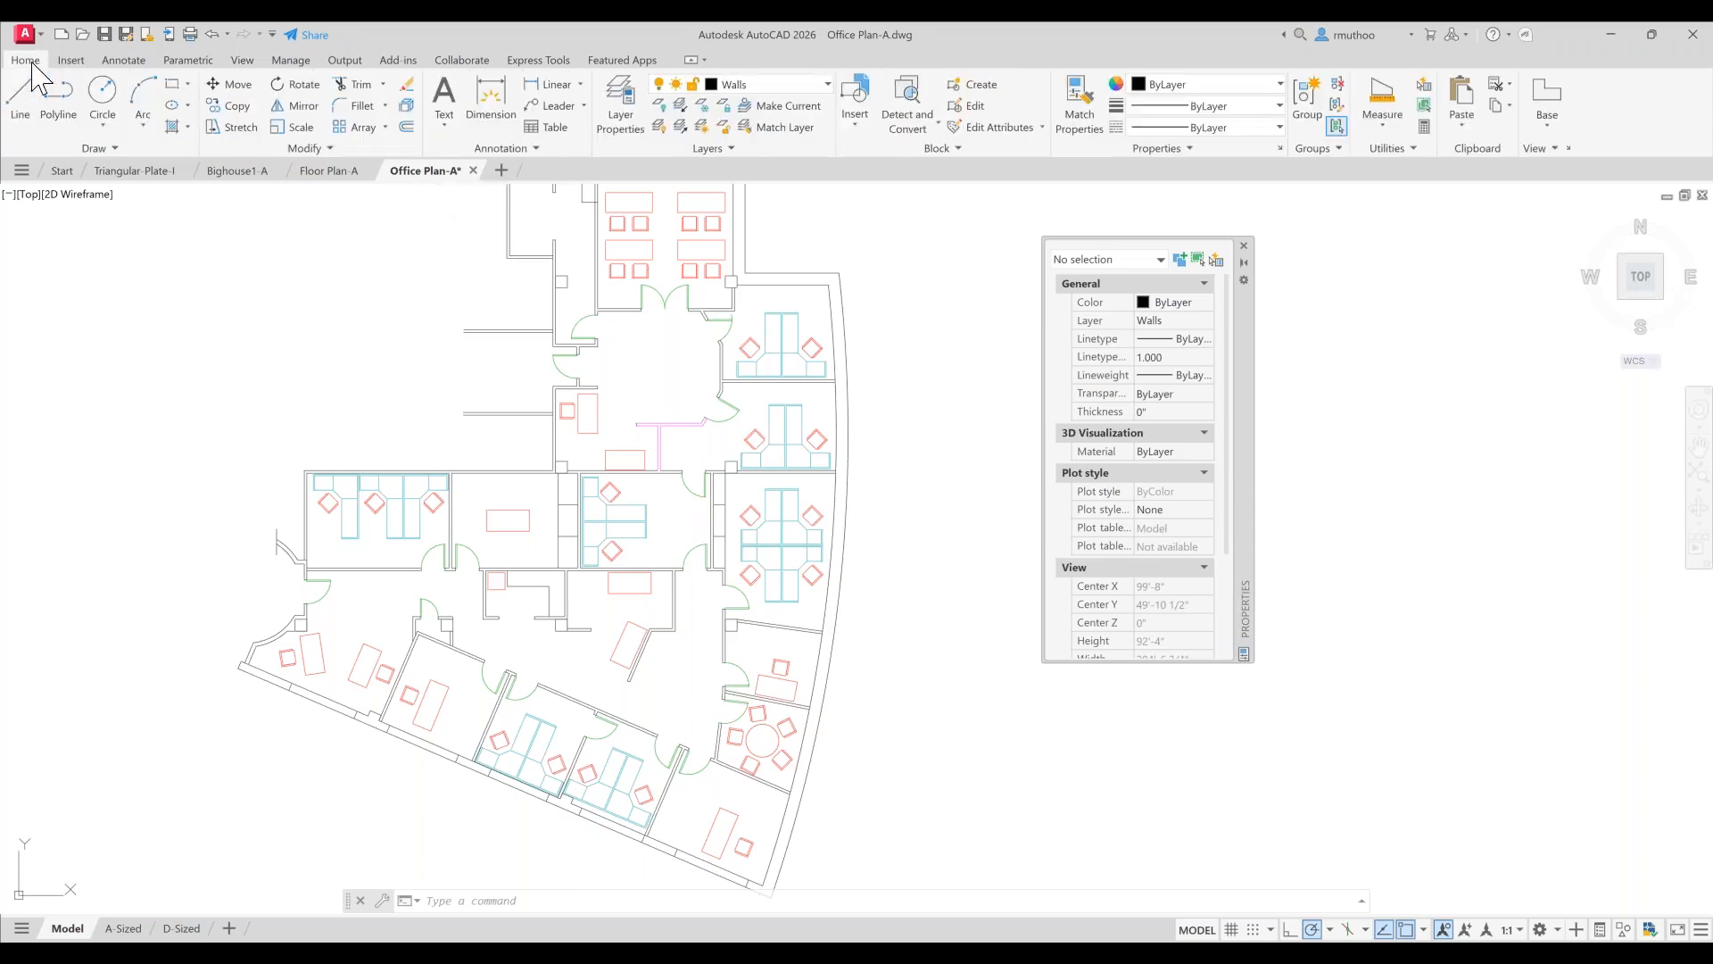
pyautogui.click(1384, 134)
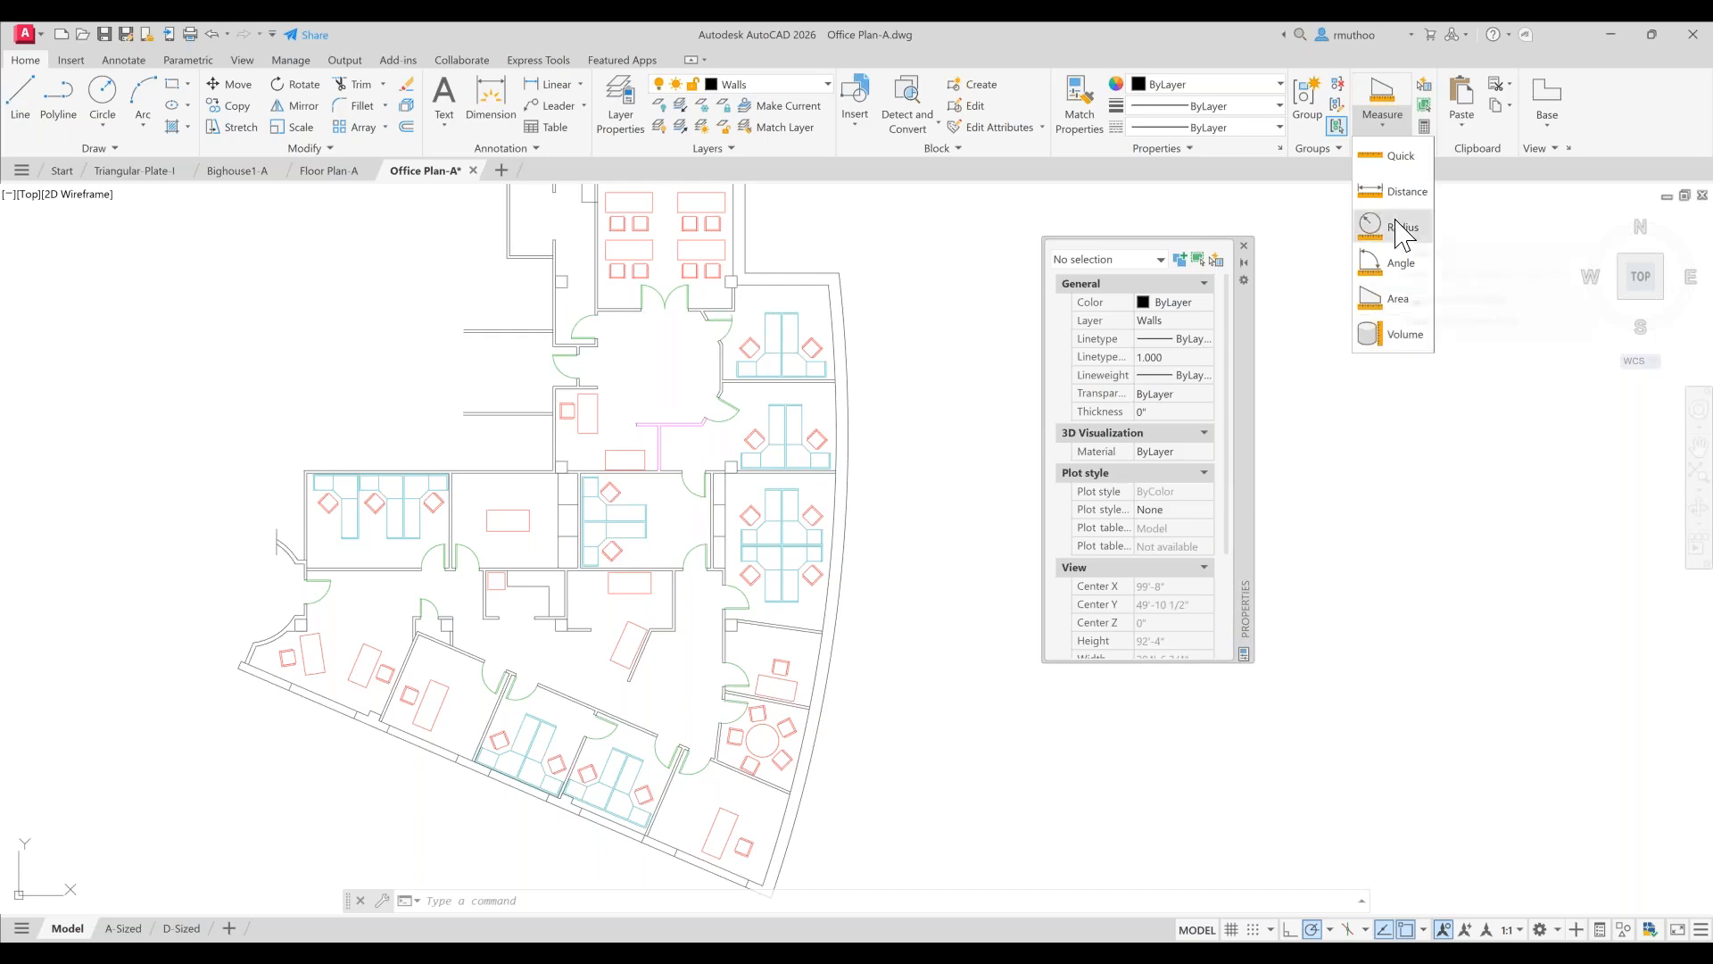
pyautogui.click(1400, 157)
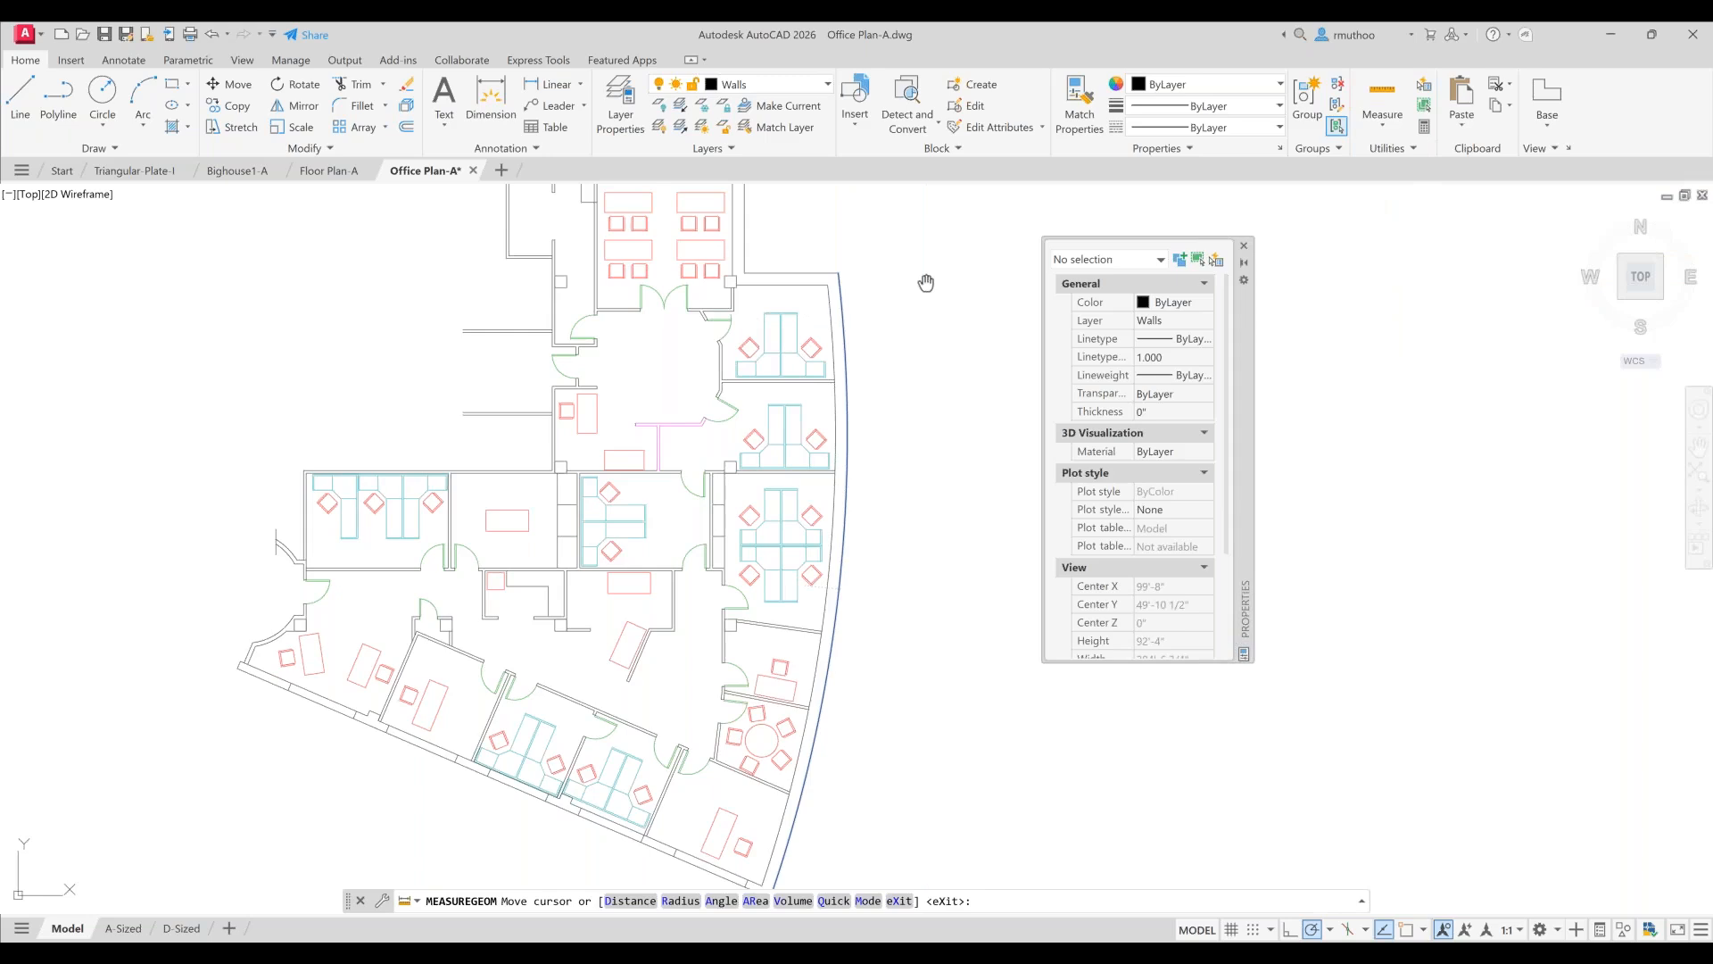
pyautogui.moveTo(926, 283); pyautogui.dragTo(902, 523, button='middle')
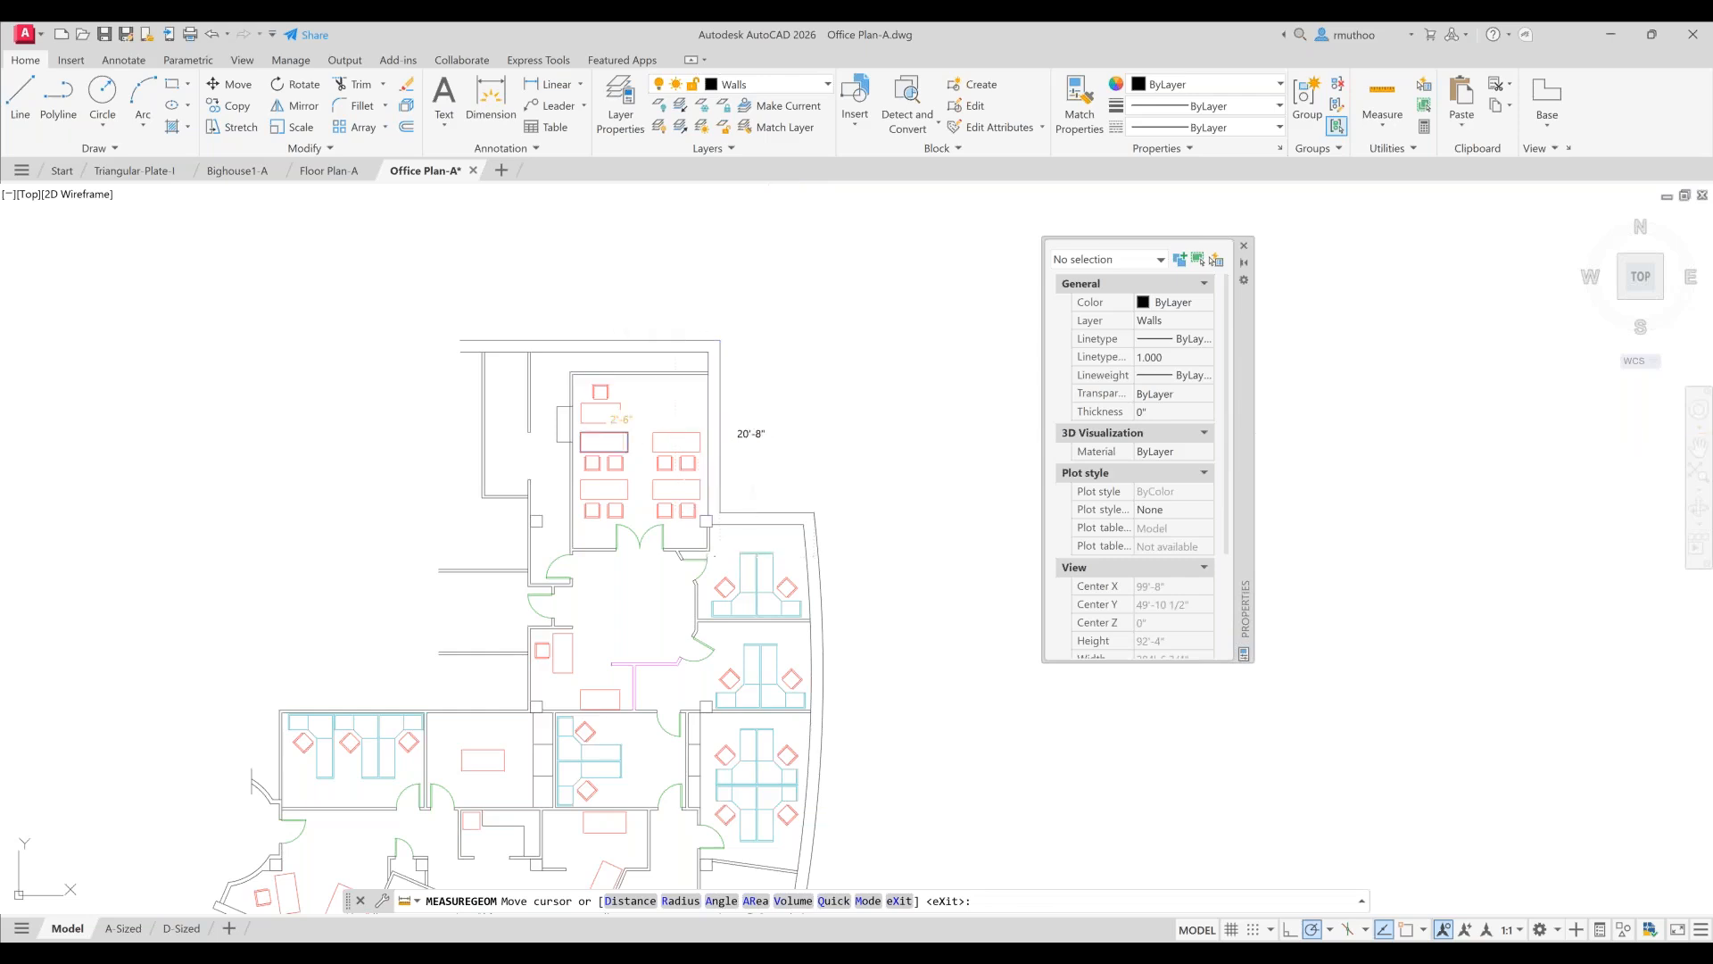
pyautogui.click(601, 413)
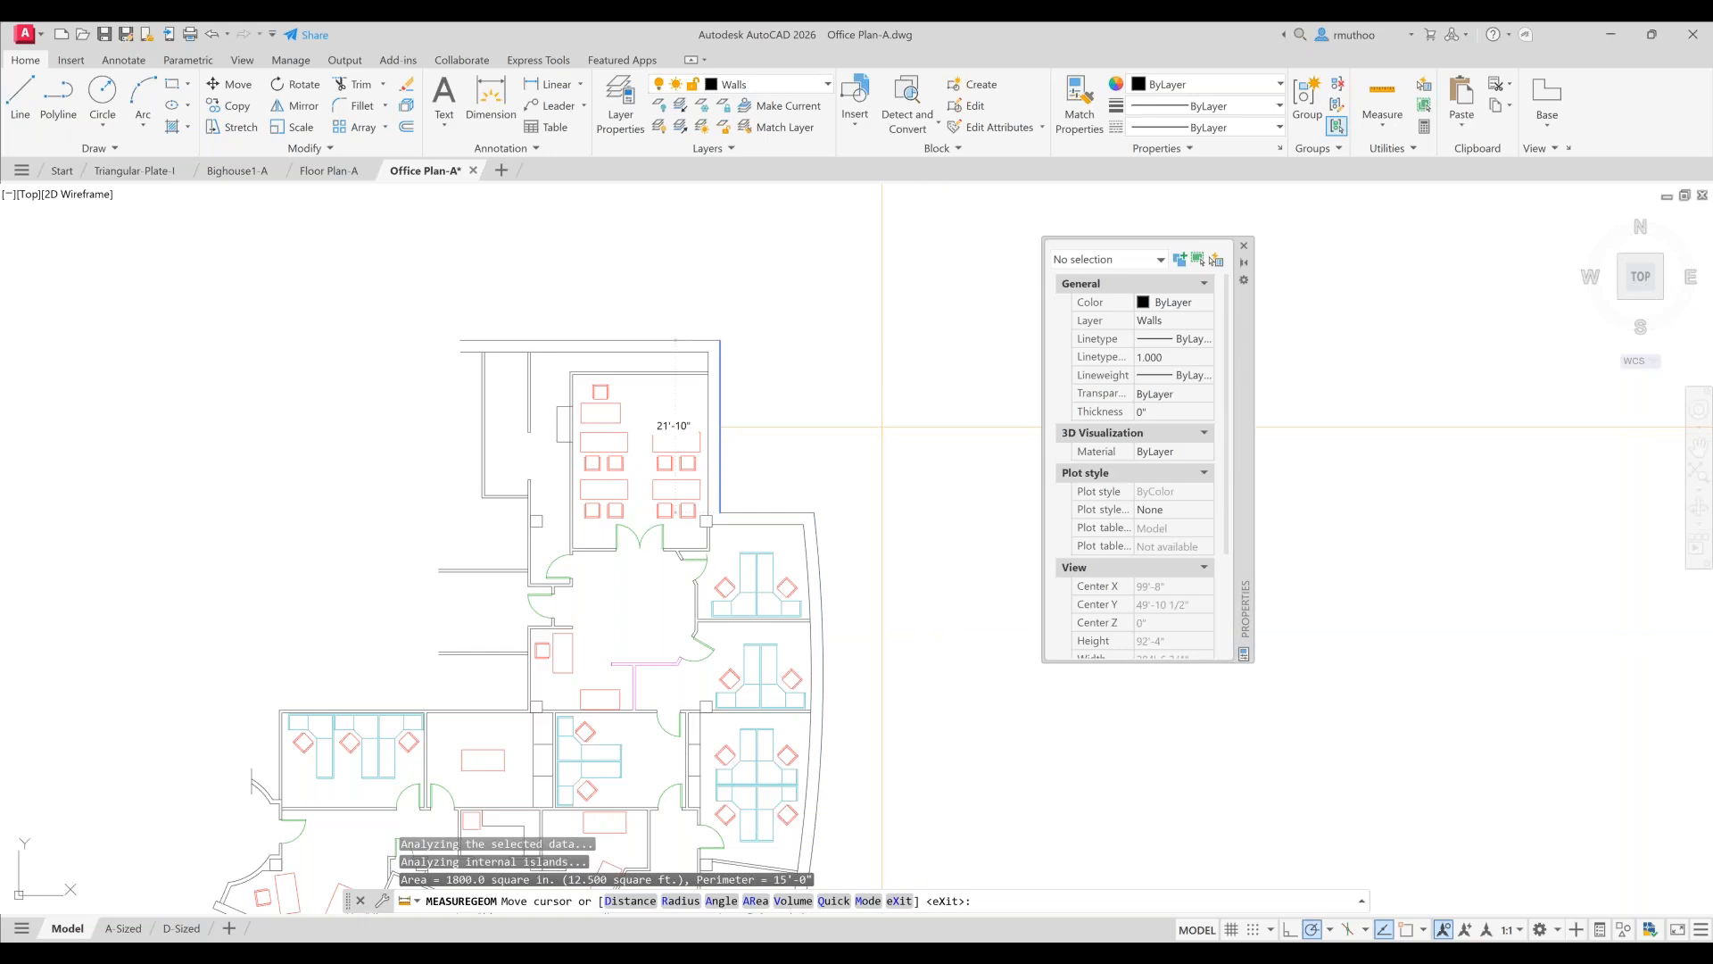
pyautogui.press('Escape')
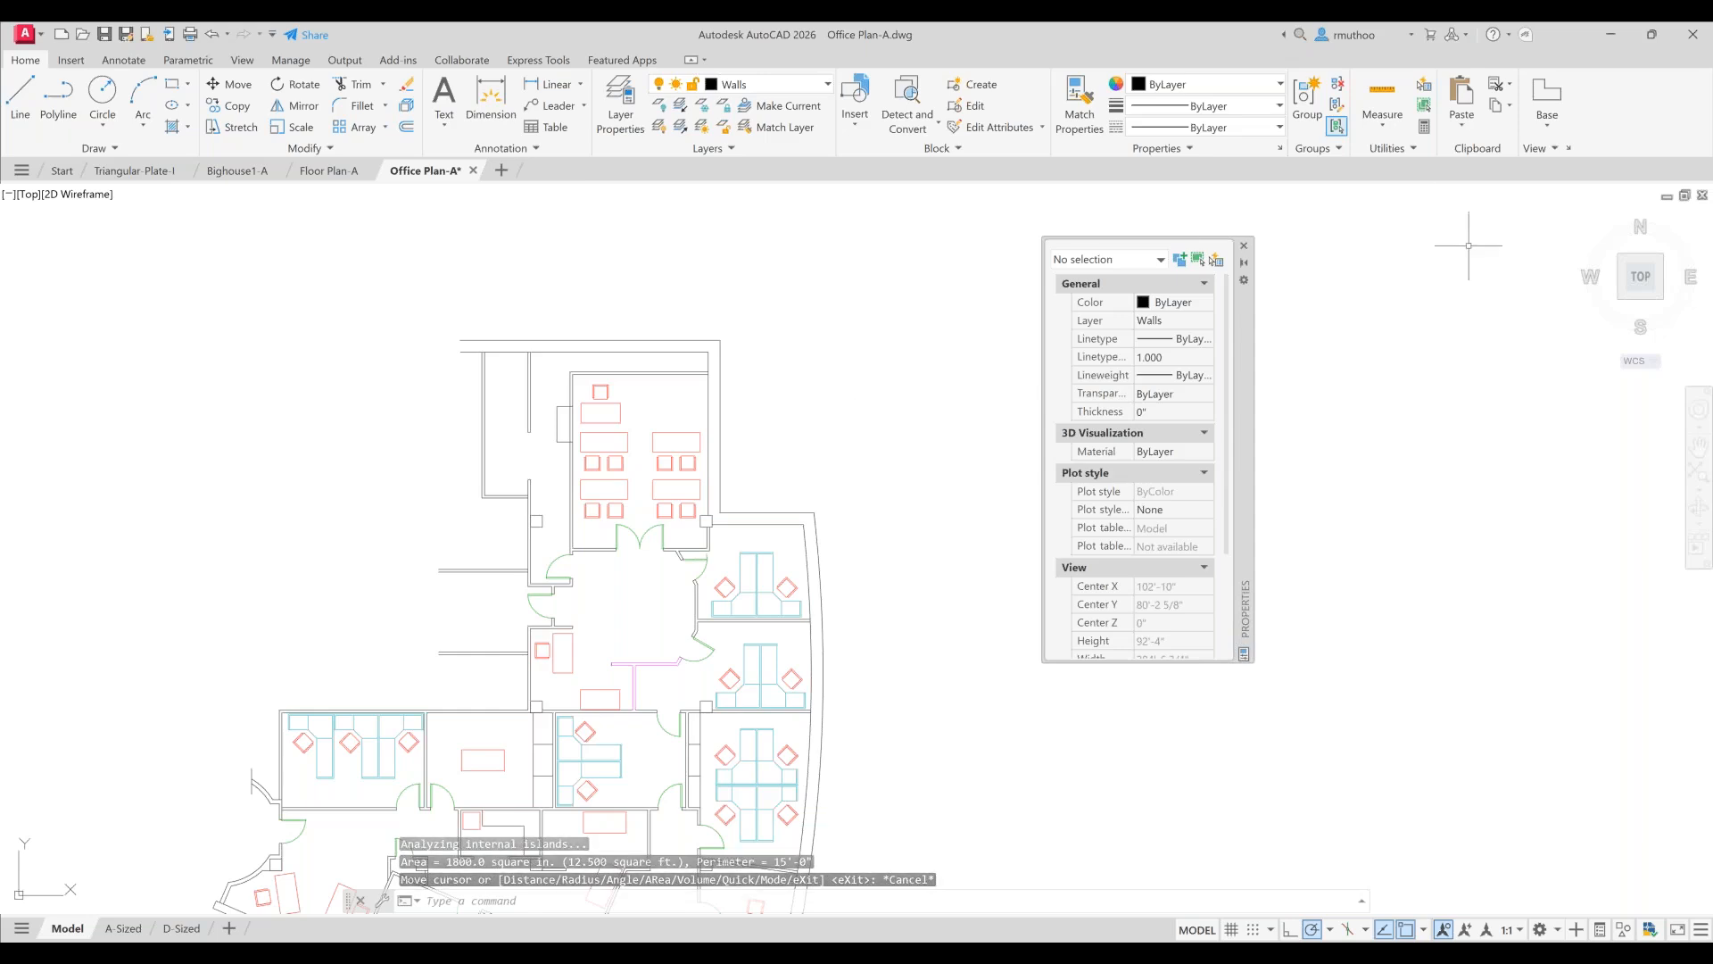
# - Measure the angle of the door swing arc at the upper room's entrance with the Angle measure tool
pyautogui.click(1383, 127)
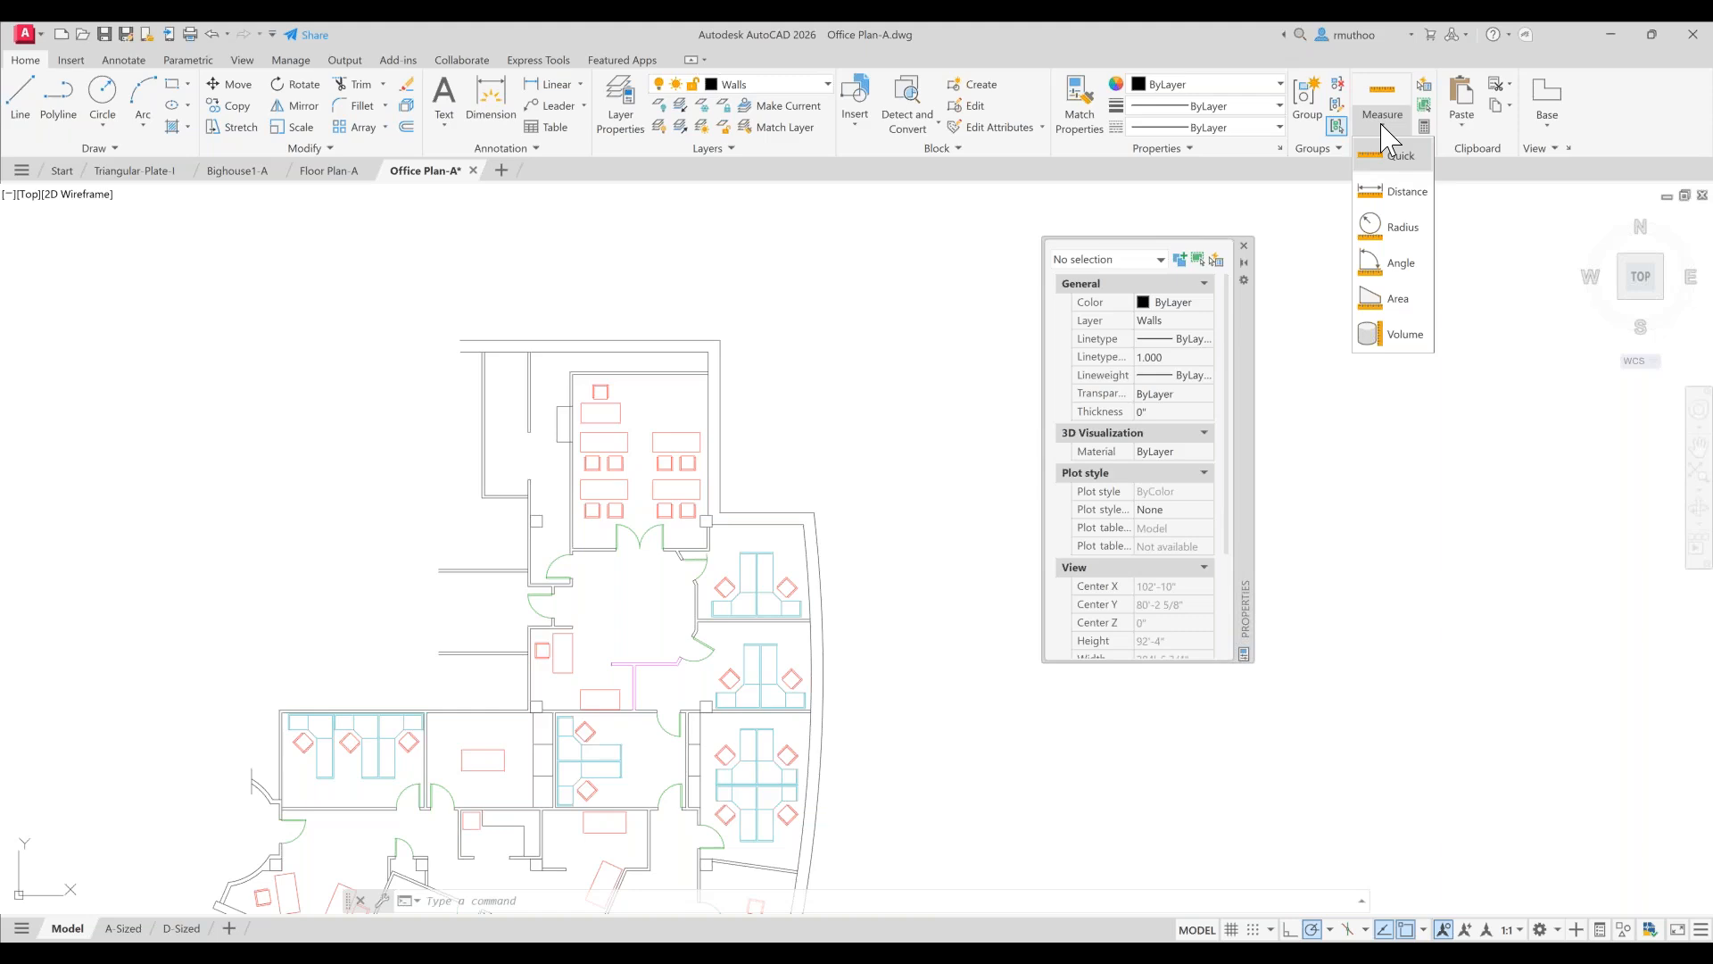
pyautogui.click(1395, 265)
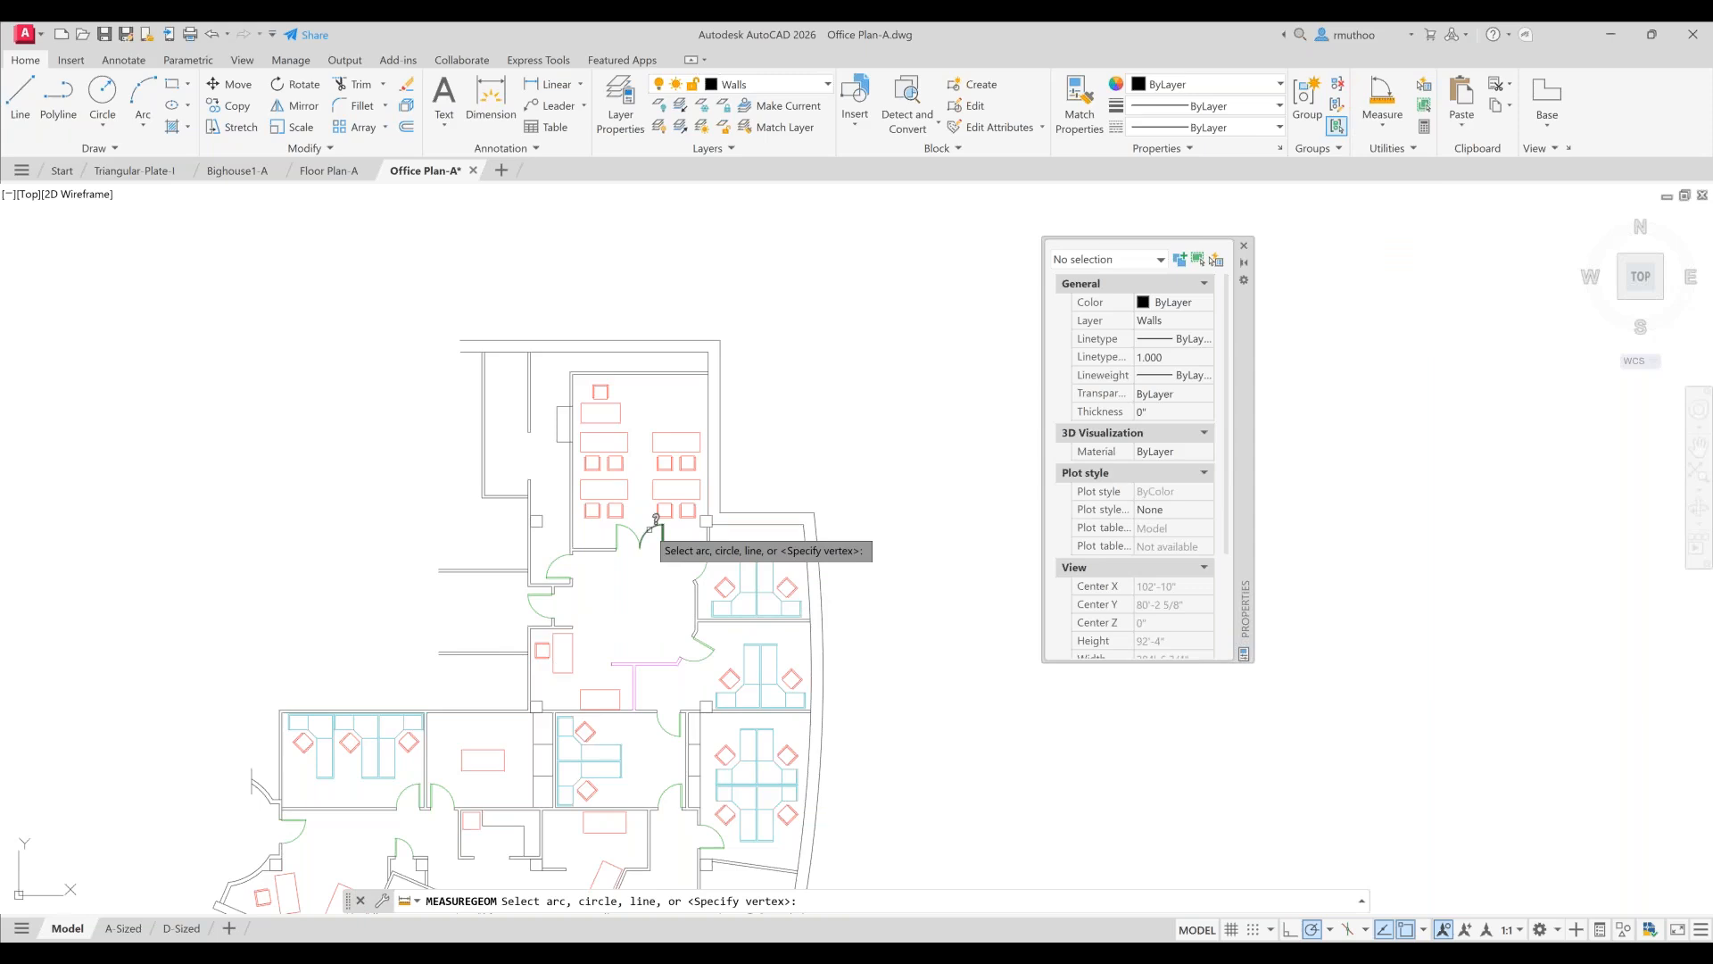
pyautogui.click(650, 528)
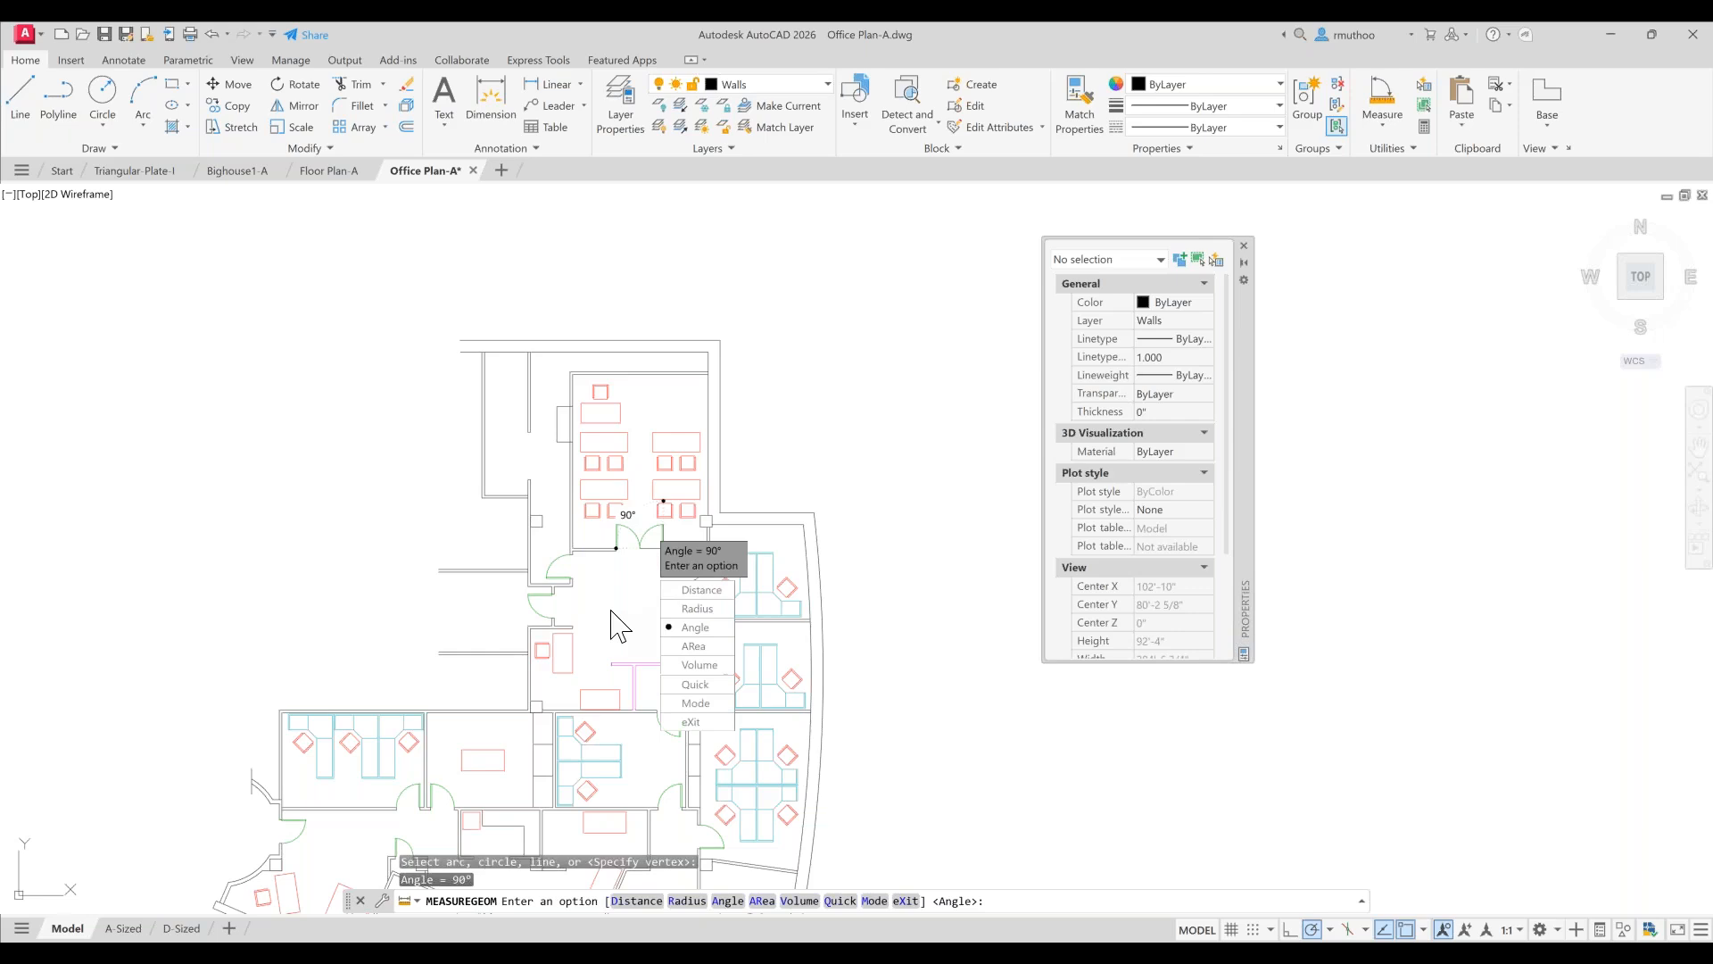
pyautogui.press('Escape')
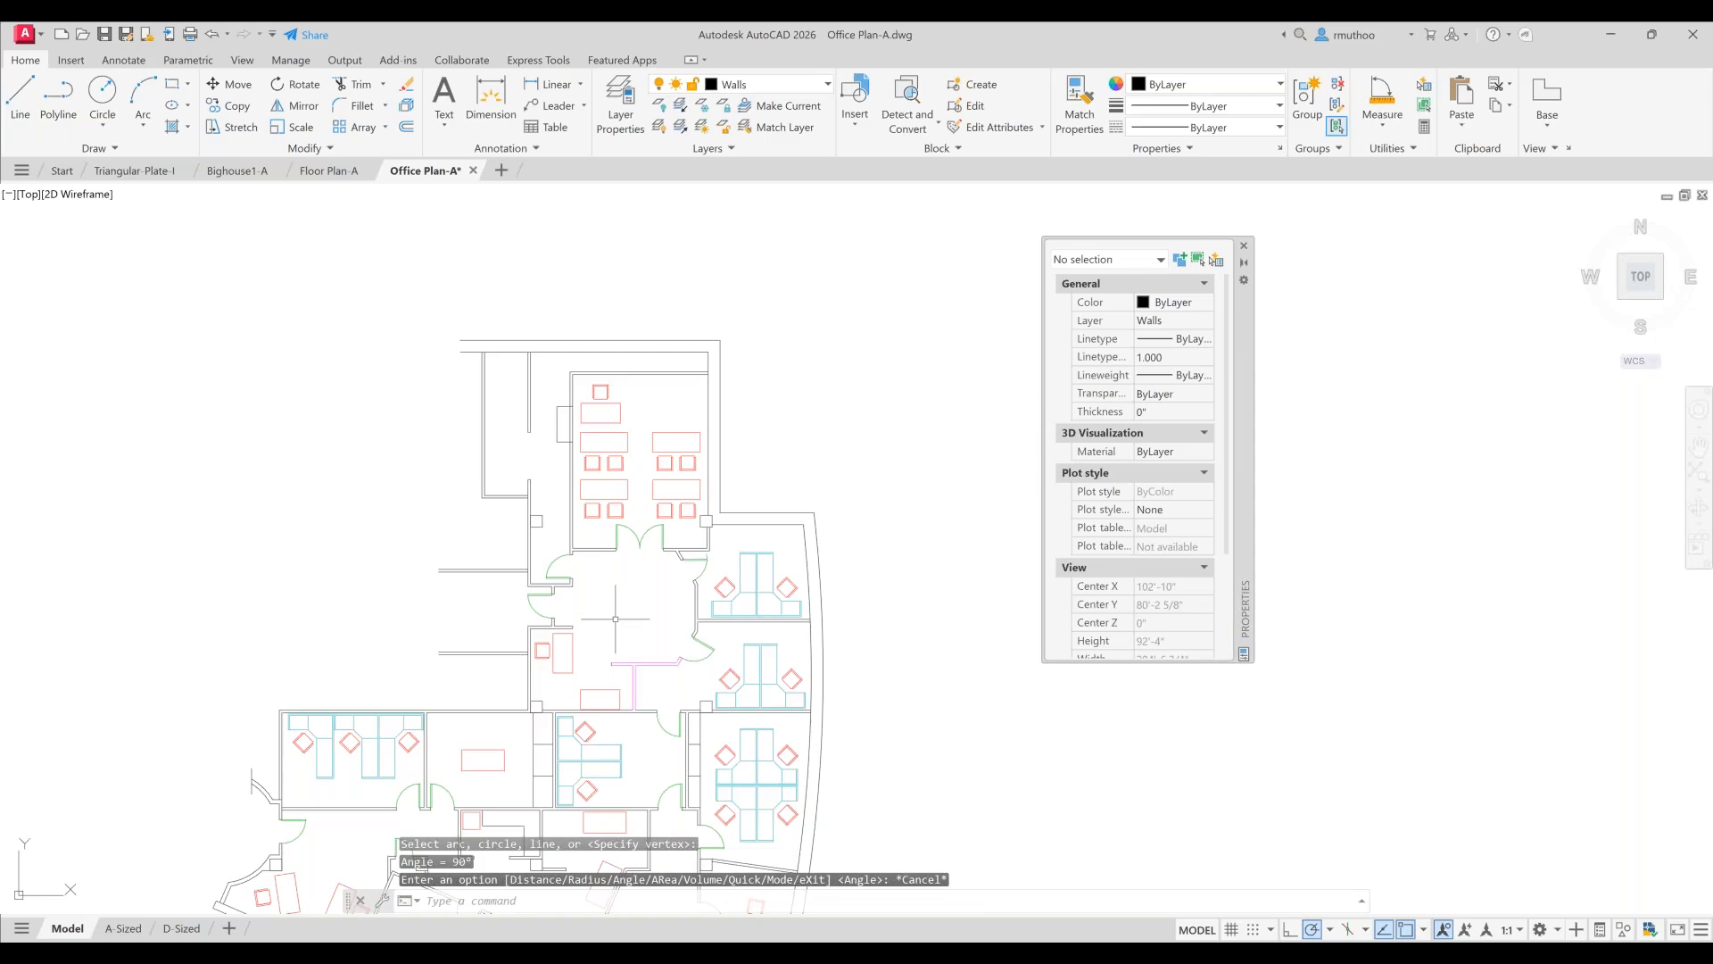
# - Measure the distance between two endpoints along the top wall with the Distance measure tool
pyautogui.click(1386, 127)
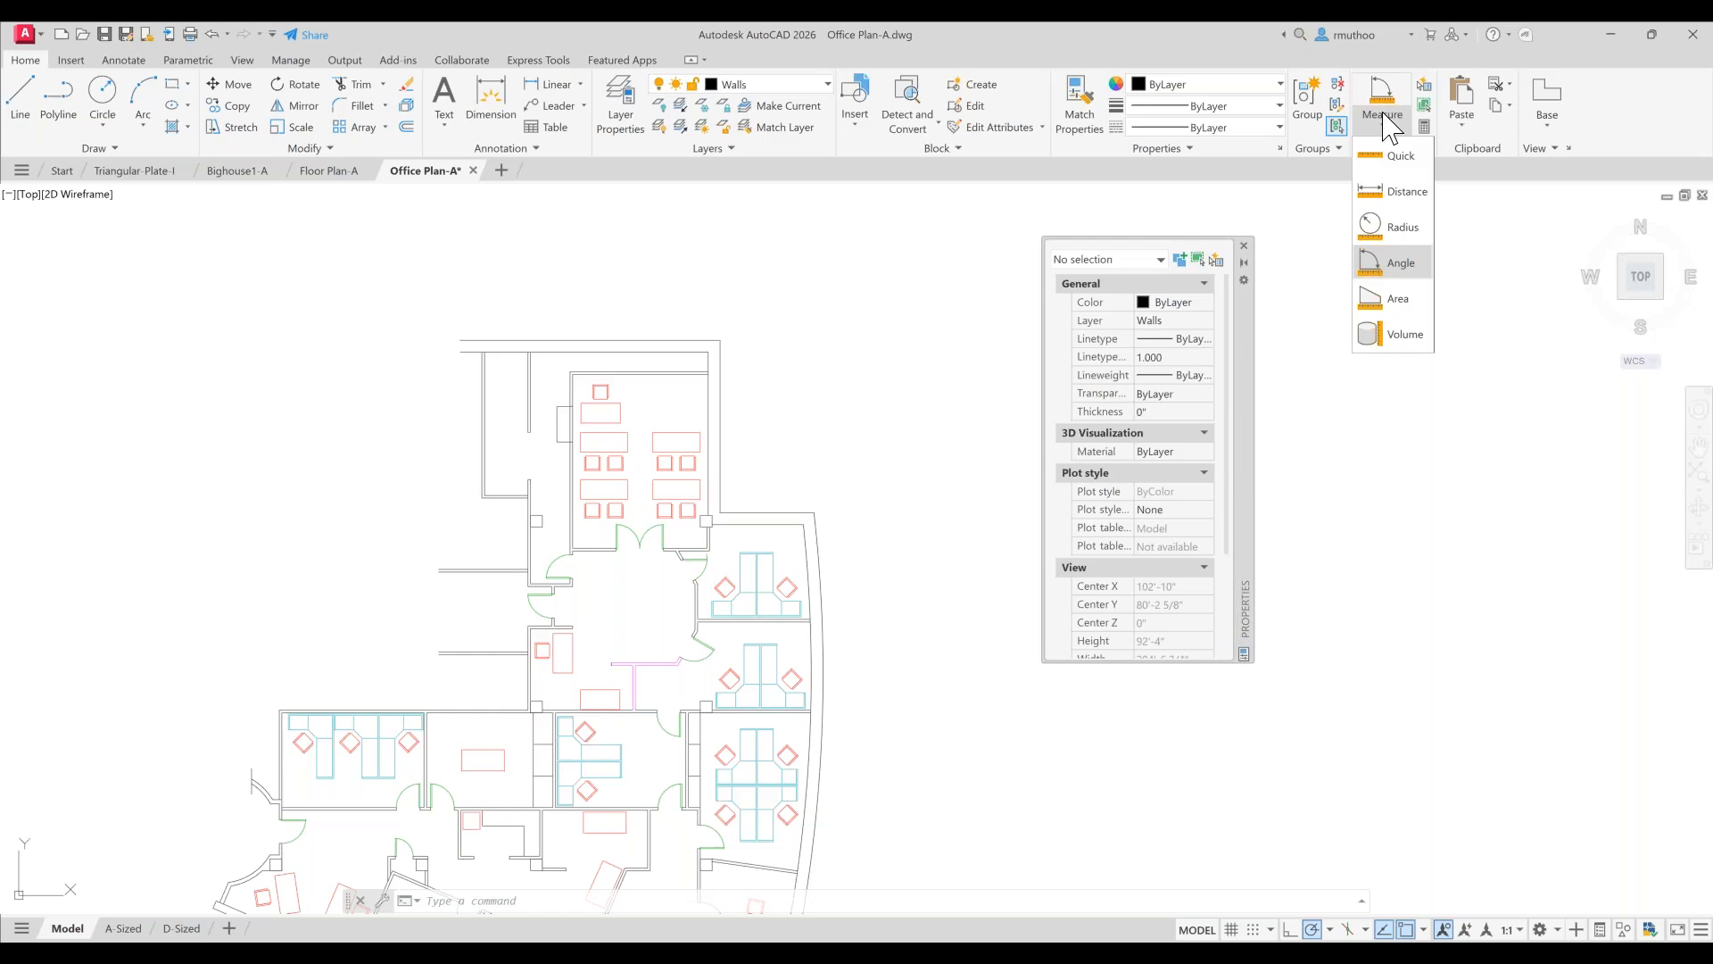
pyautogui.click(1393, 192)
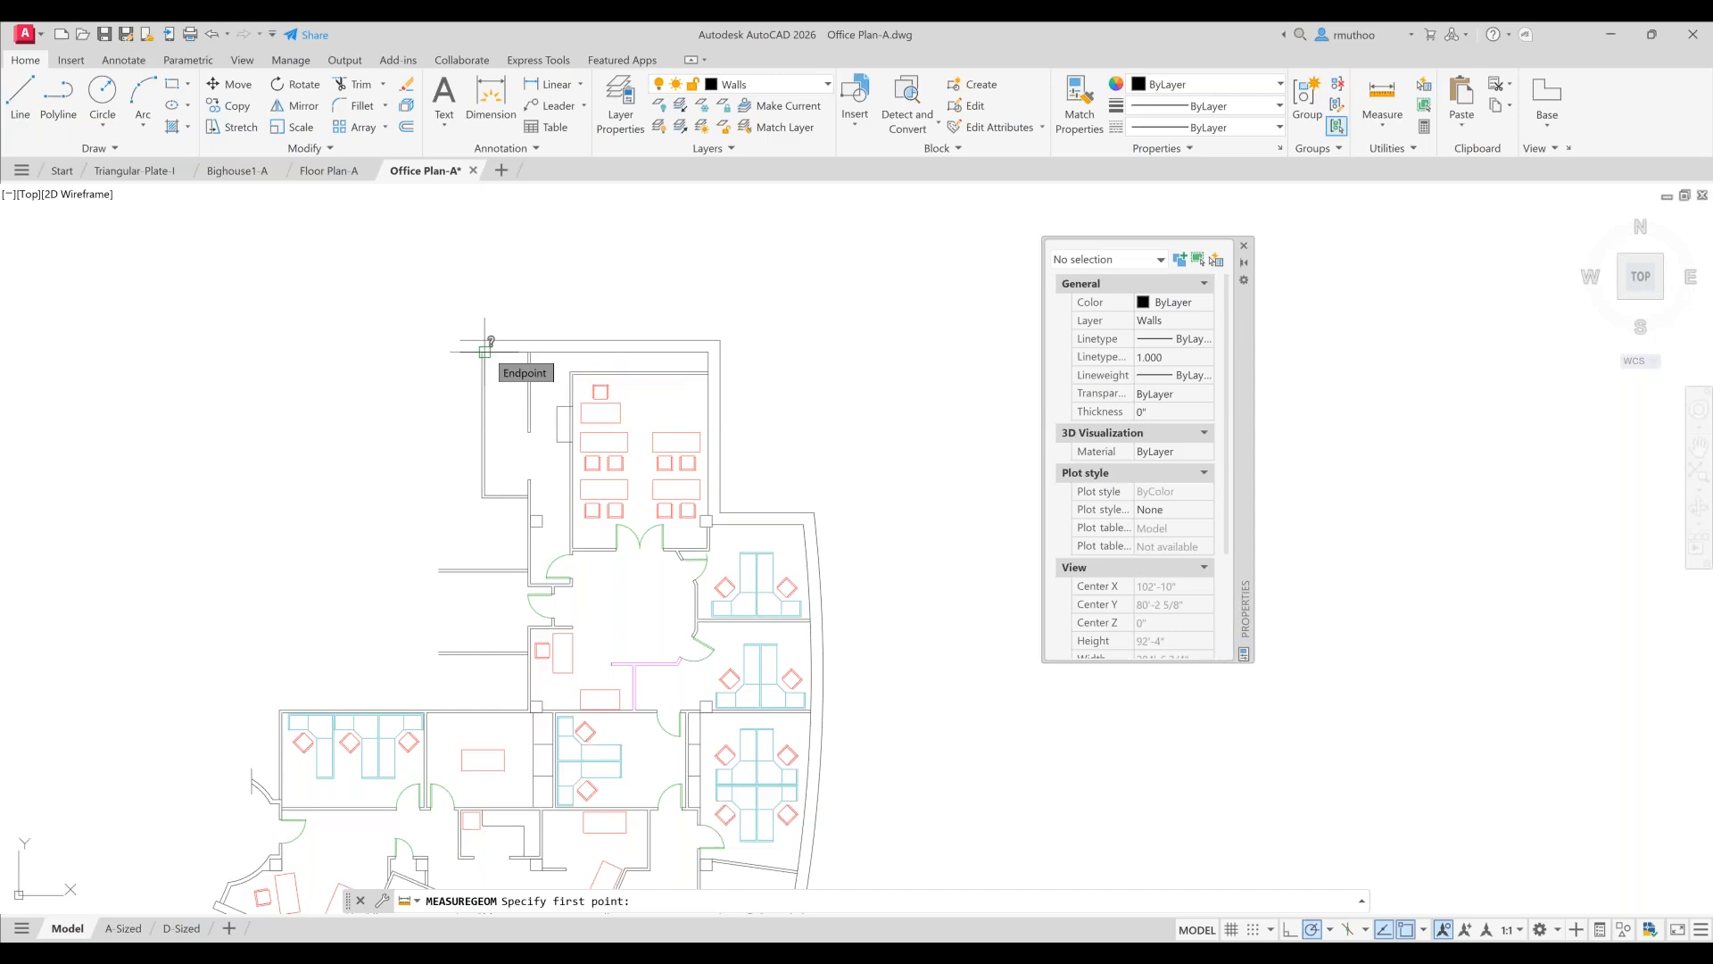
pyautogui.click(485, 350)
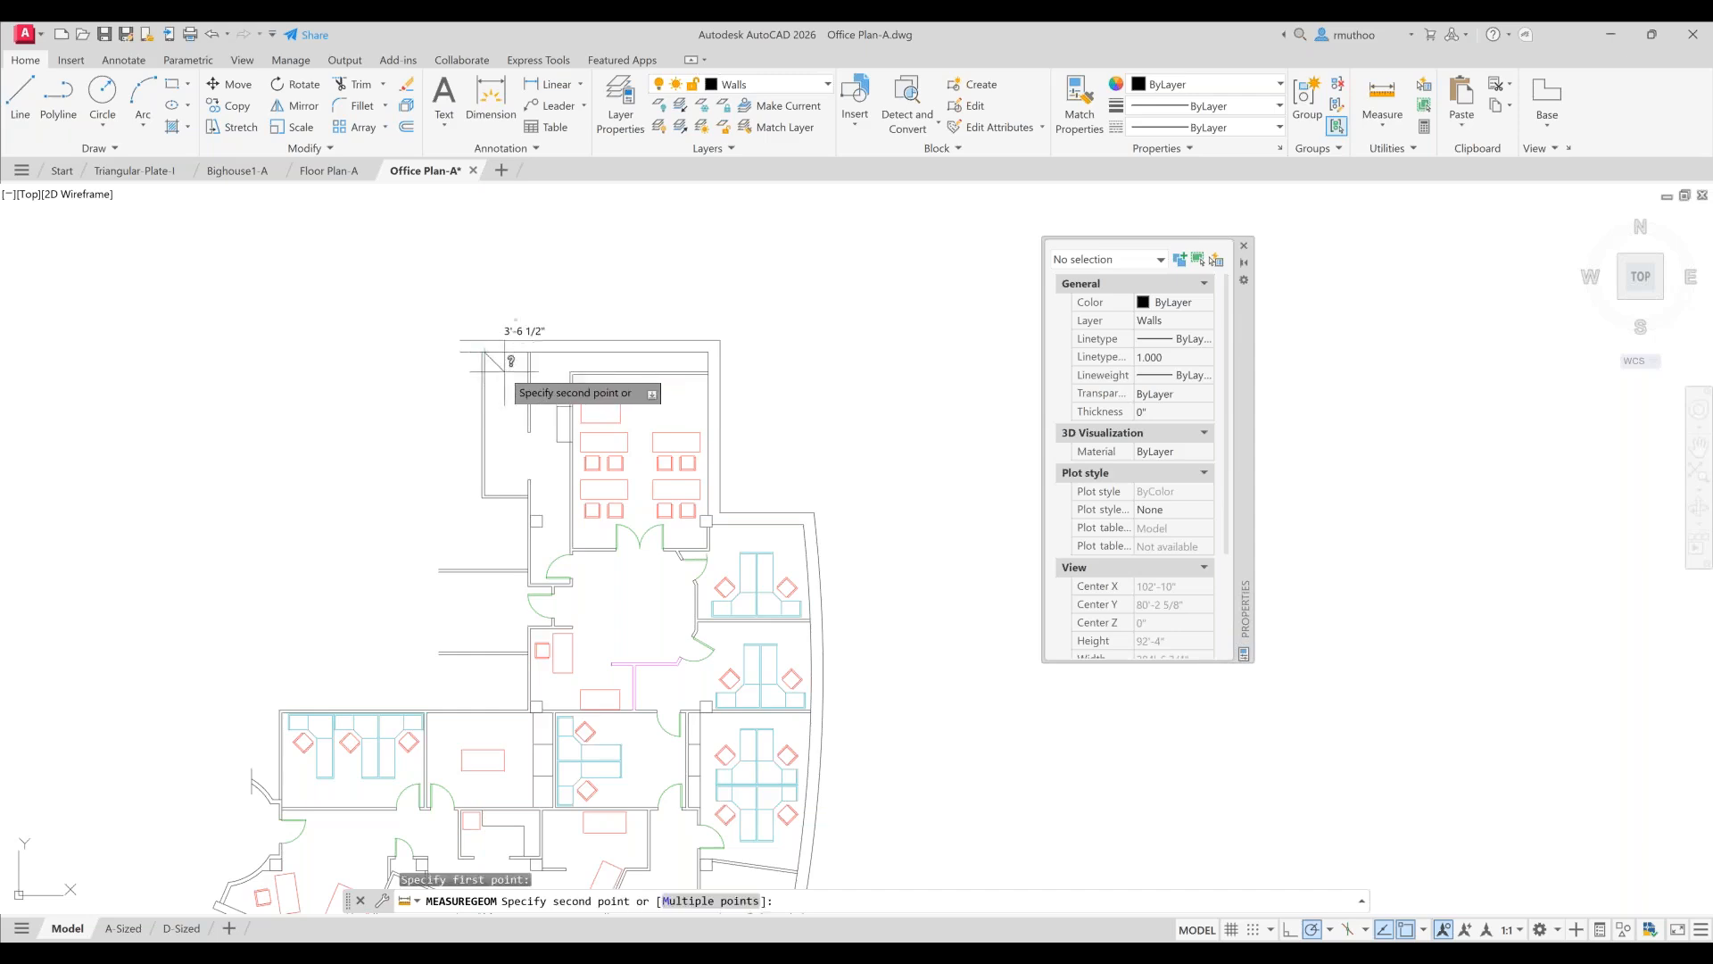
pyautogui.click(529, 350)
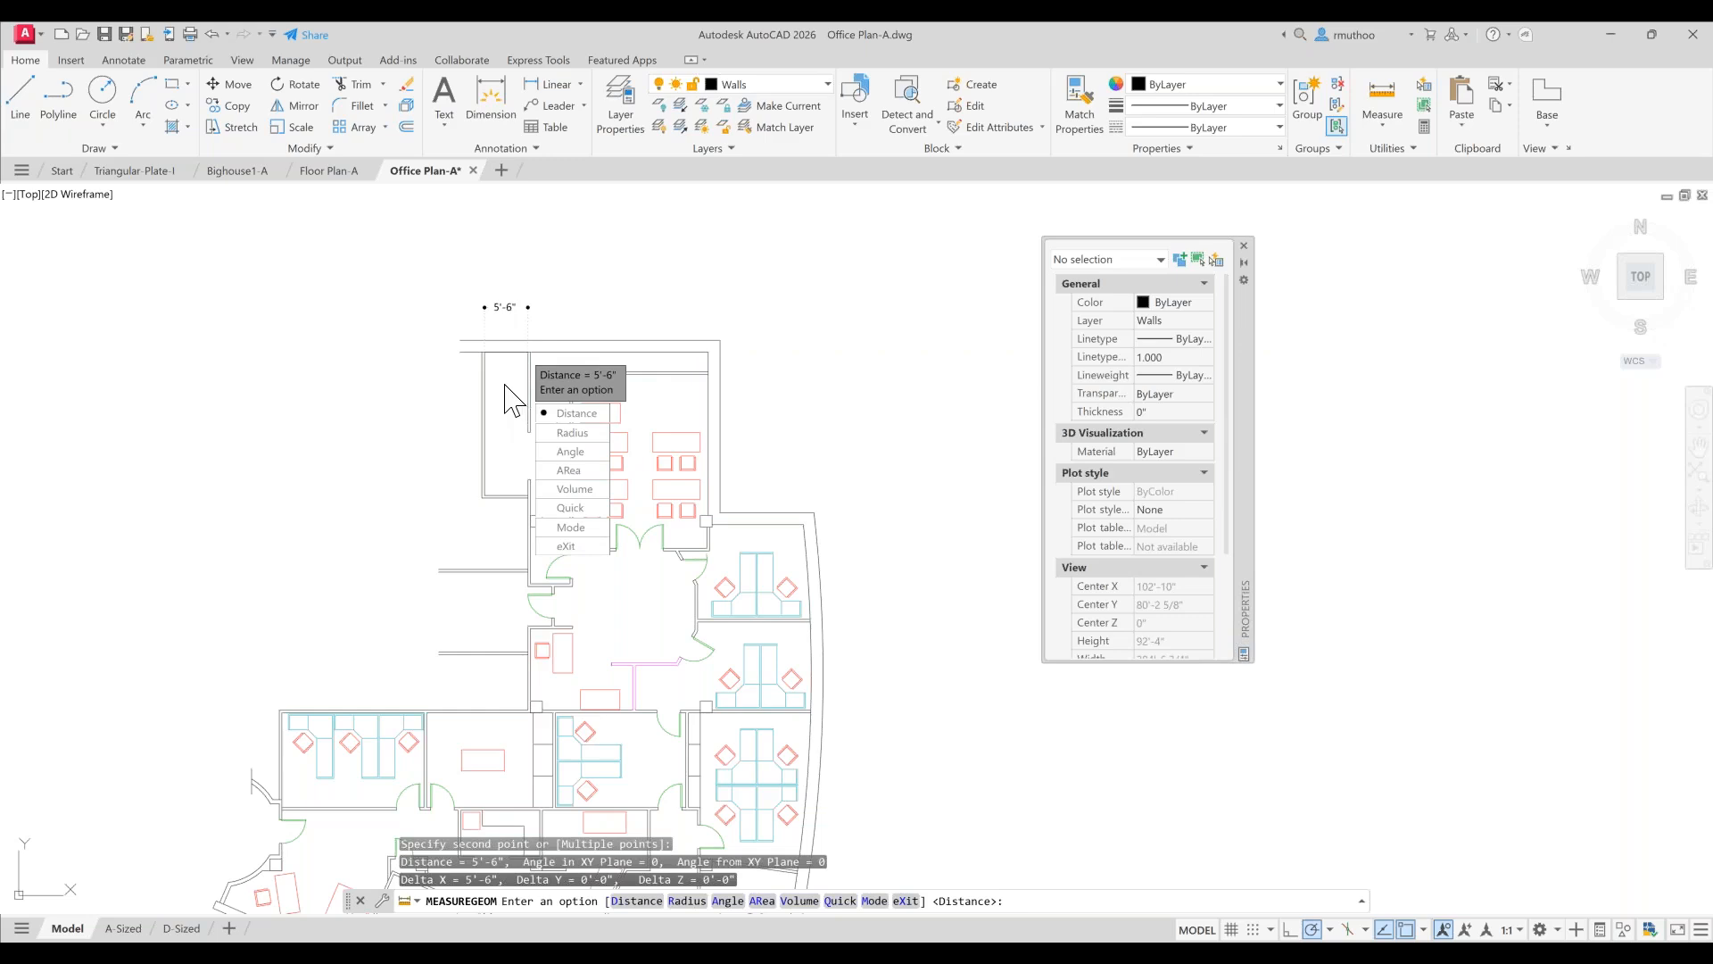
pyautogui.scroll(2, 504, 385)
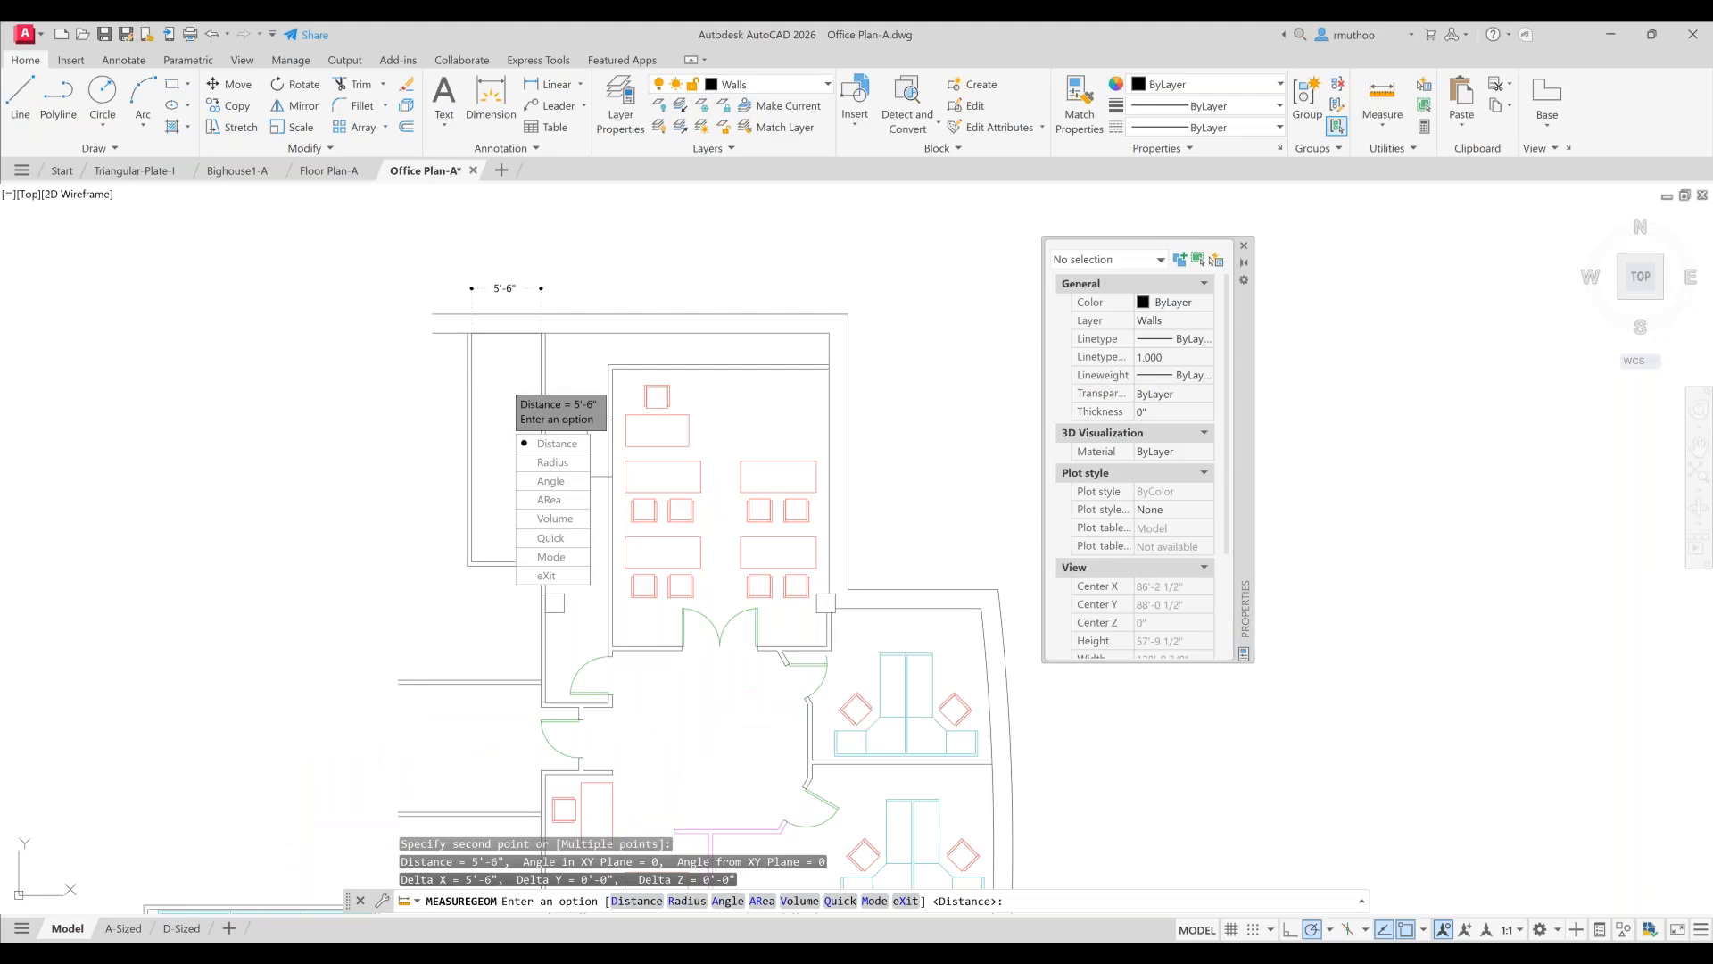
pyautogui.press('Escape')
pyautogui.scroll(-2, 863, 439)
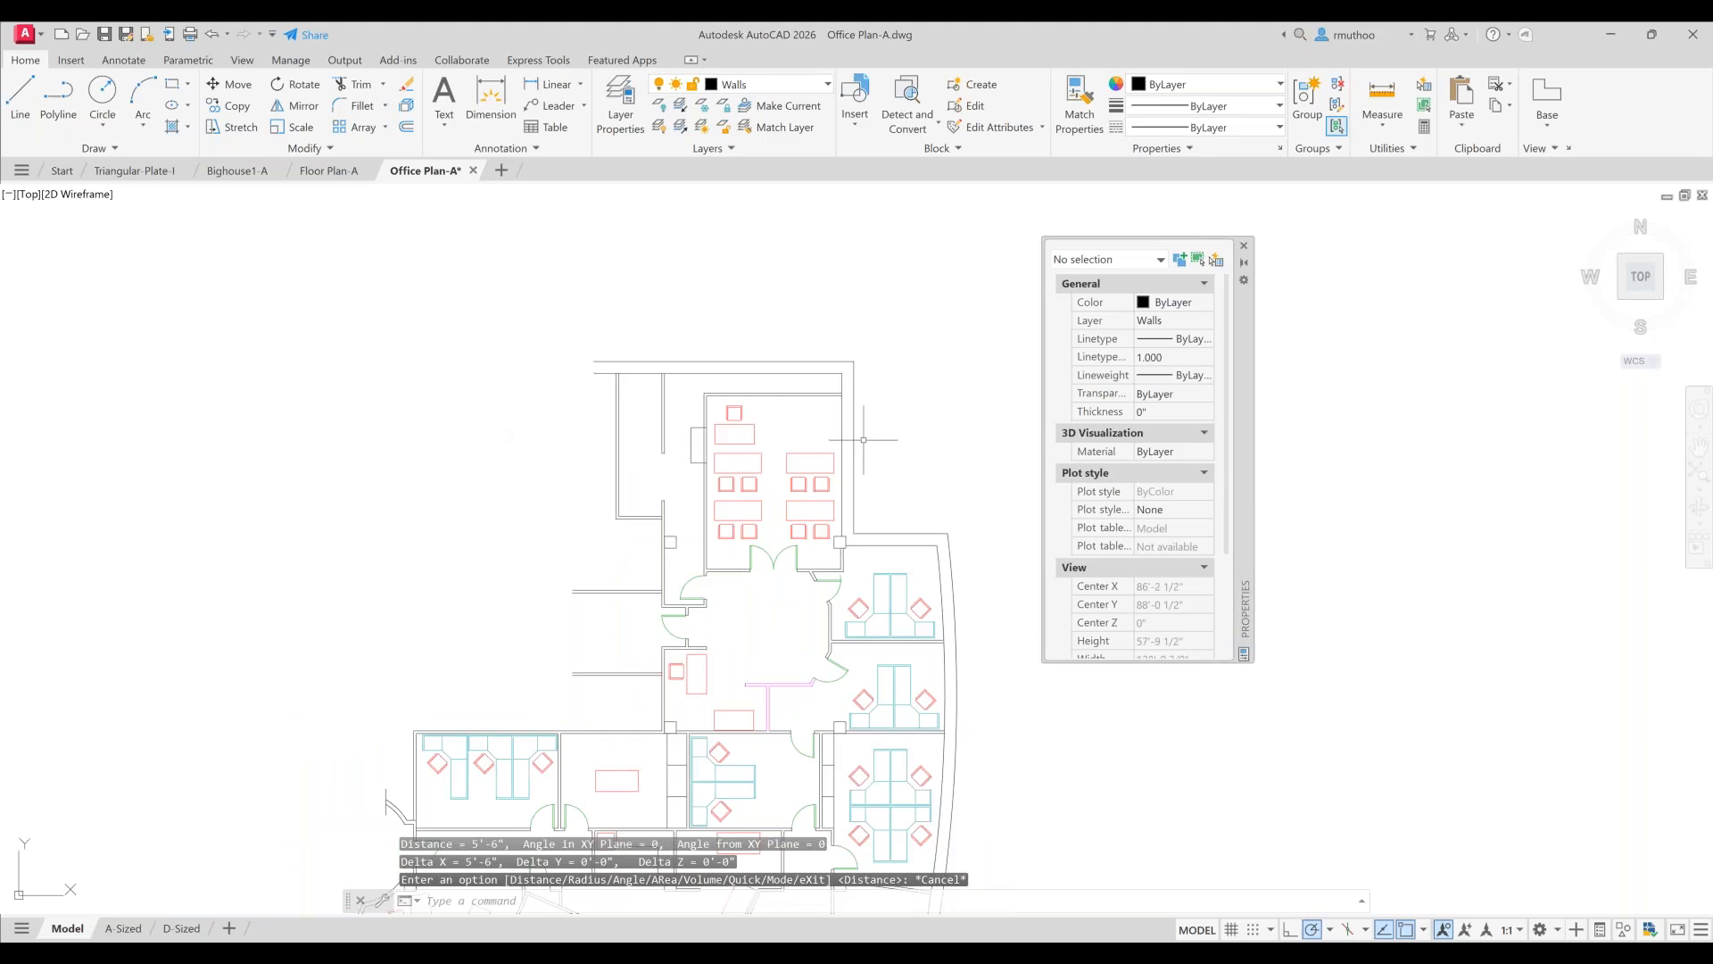
pyautogui.scroll(-2, 863, 439)
pyautogui.moveTo(839, 492); pyautogui.dragTo(706, 377, button='middle')
pyautogui.scroll(2, 706, 378)
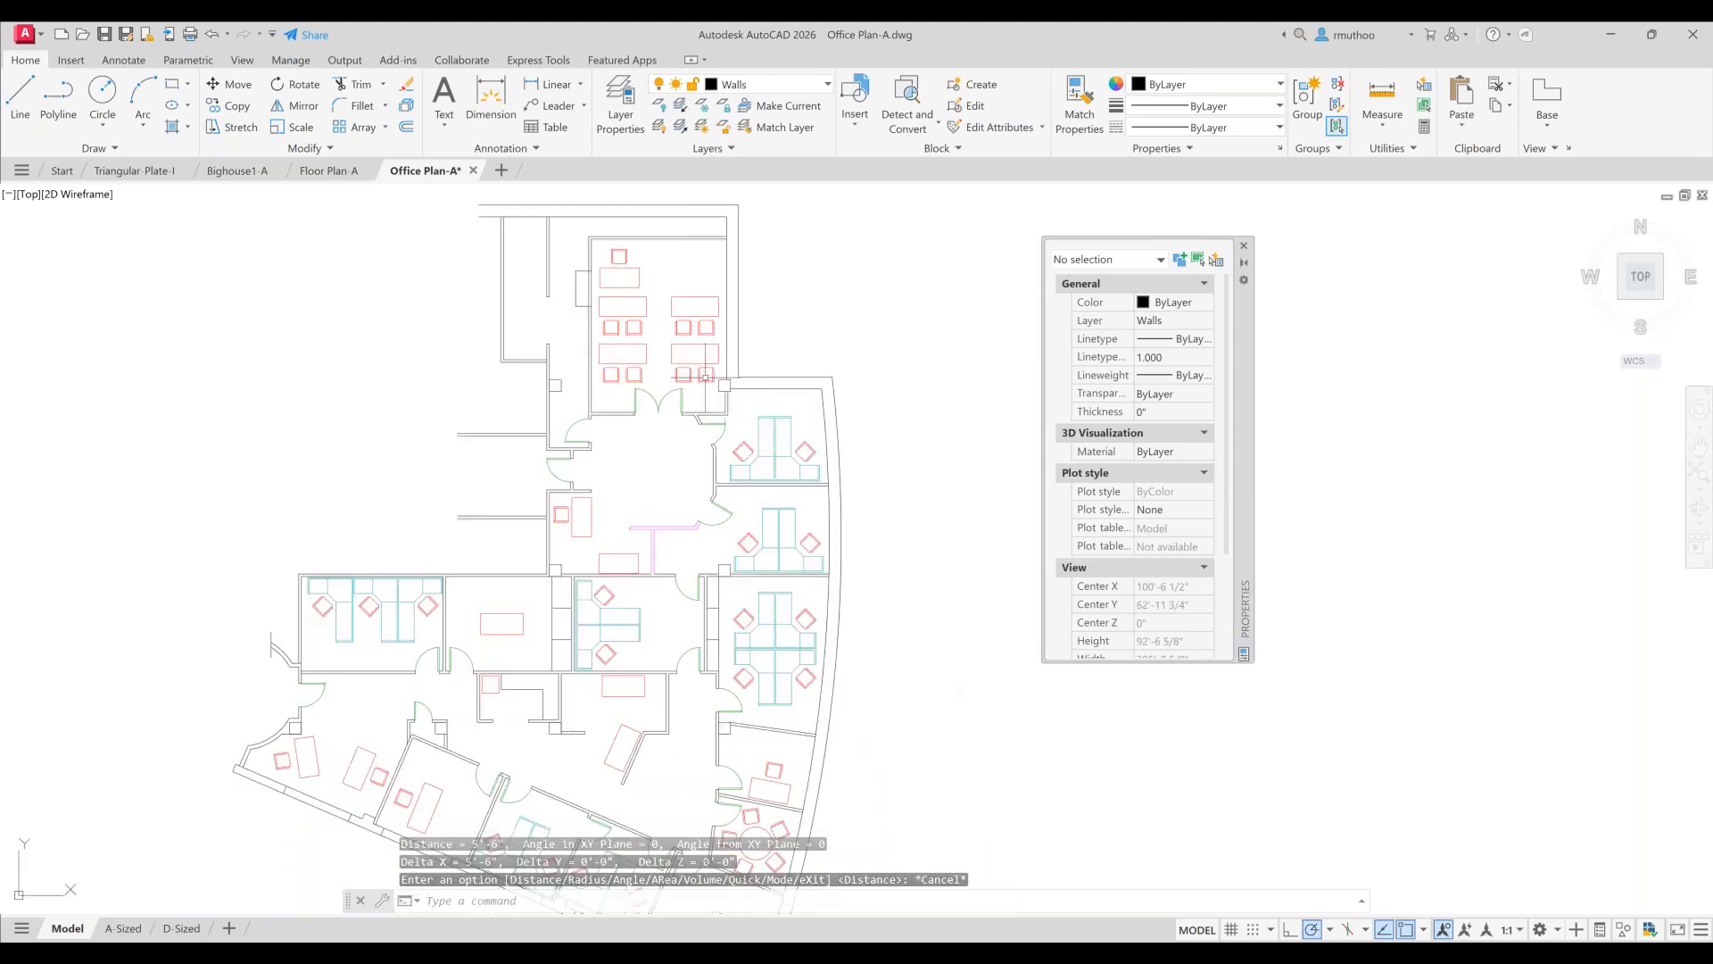
pyautogui.scroll(-2, 706, 377)
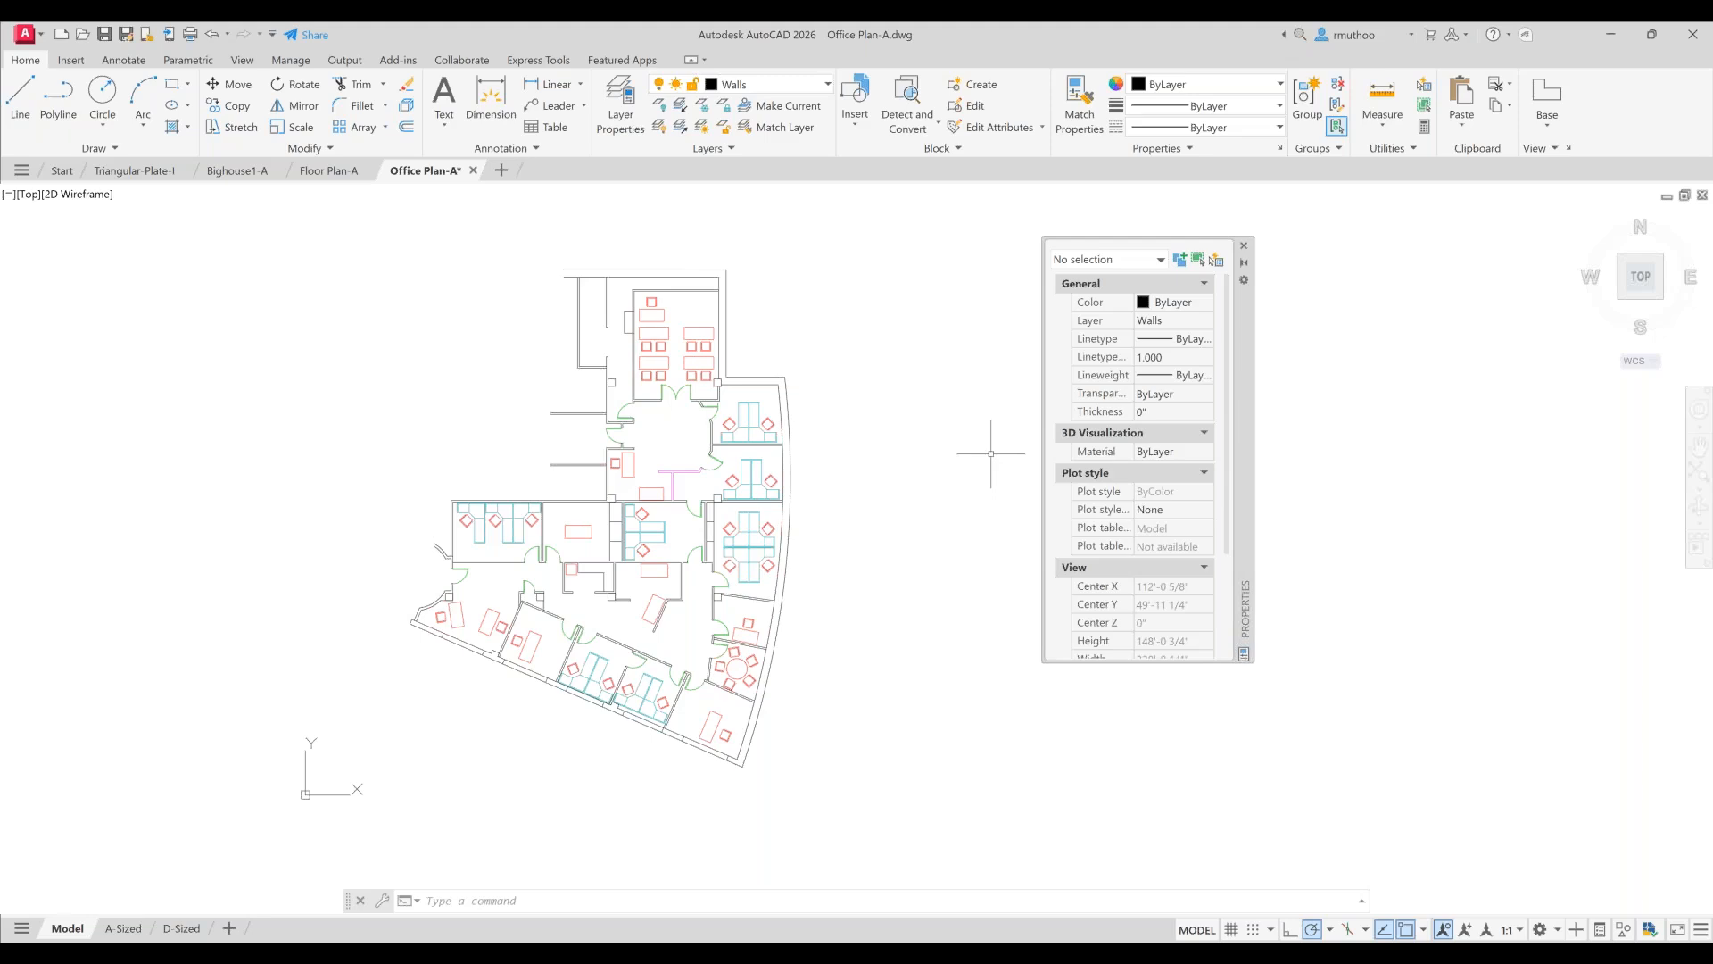
pyautogui.scroll(2, 927, 457)
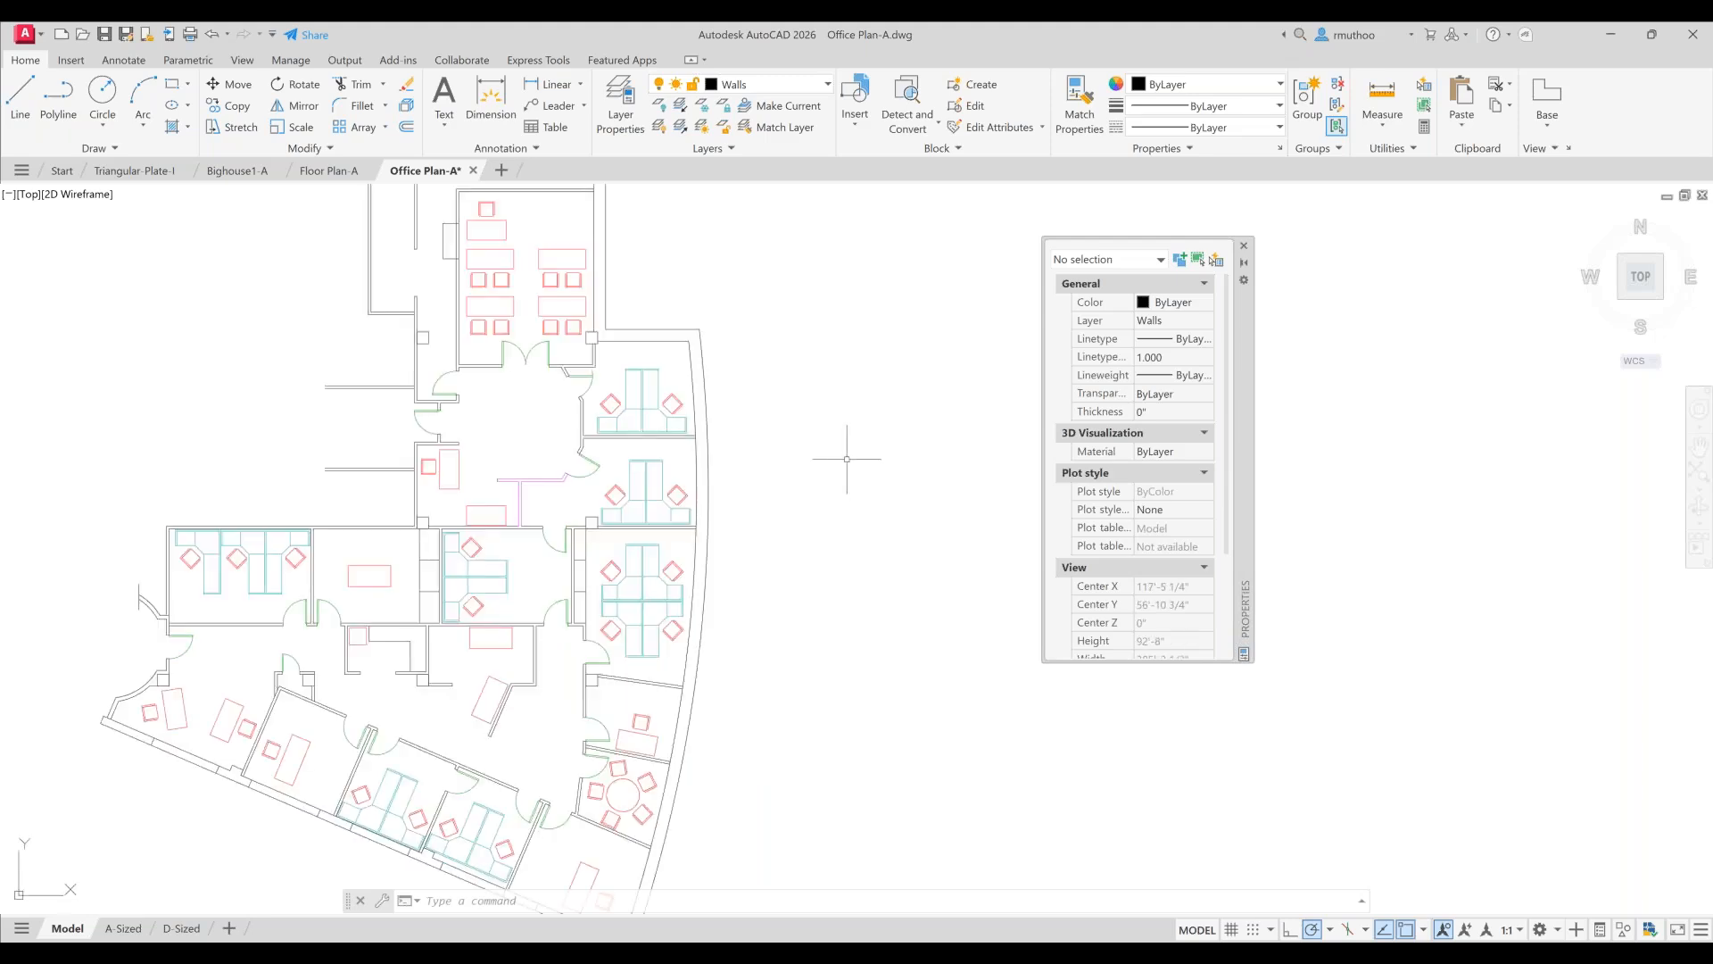
pyautogui.moveTo(848, 459); pyautogui.dragTo(923, 470, button='middle')
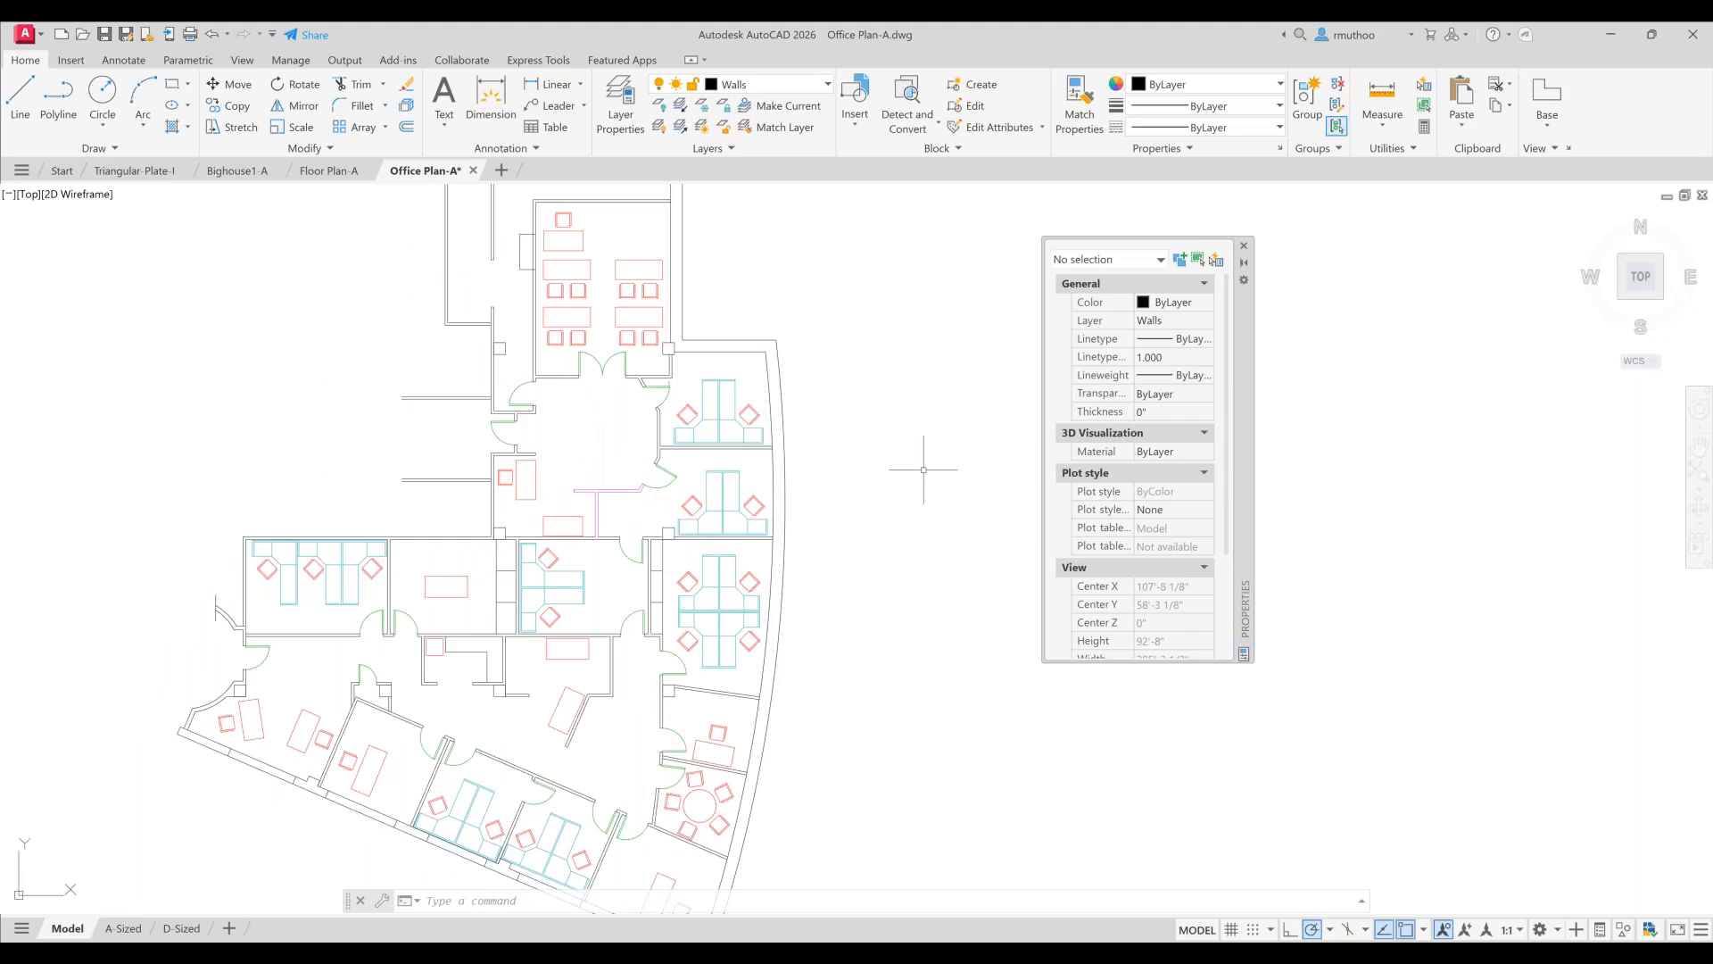
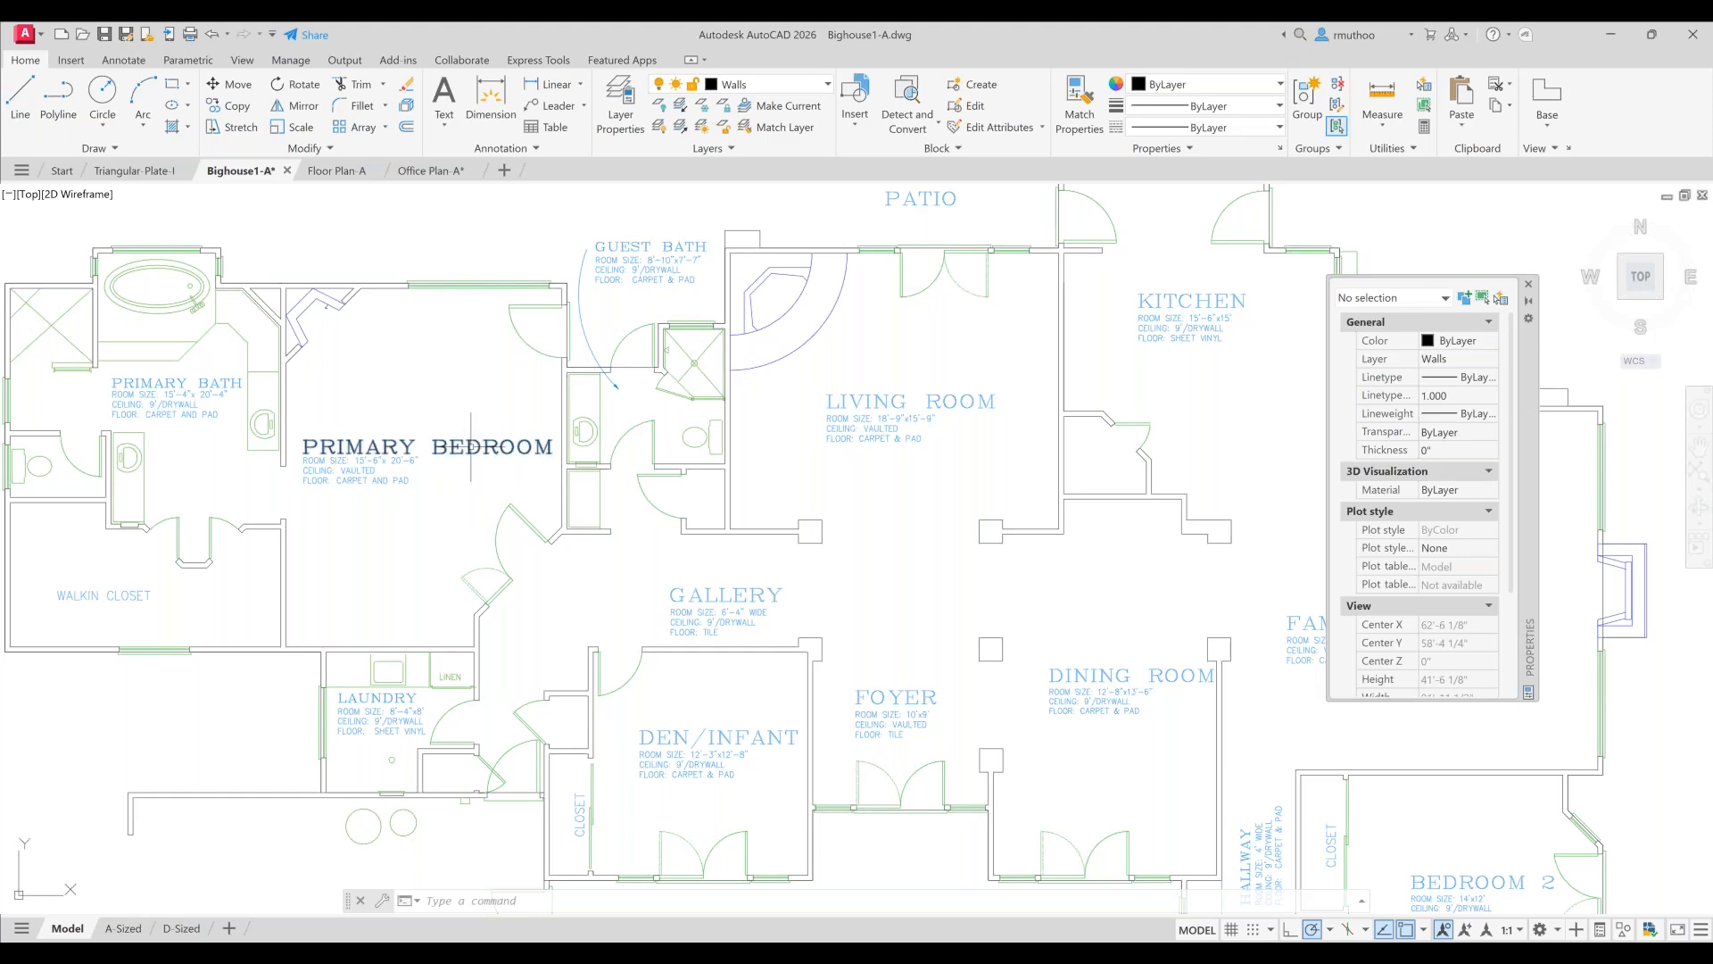
# - Switch to the Floor Plan-A drawing and zoom in on the floor plan
pyautogui.moveTo(470, 446)
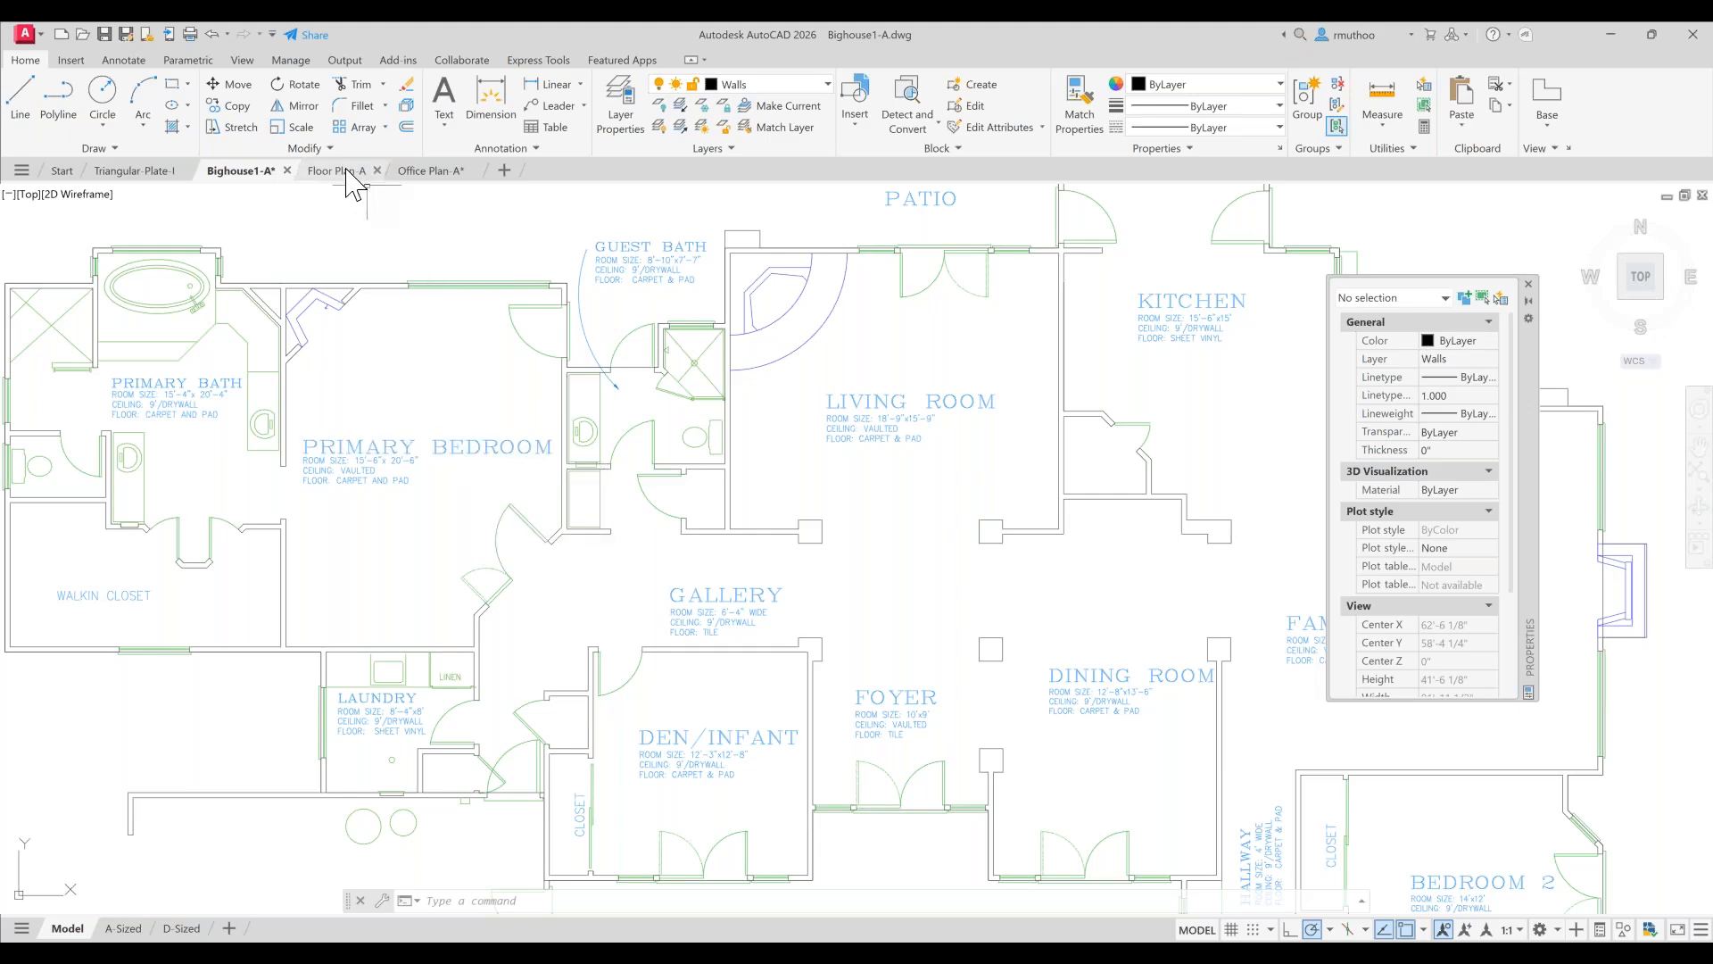
pyautogui.moveTo(347, 174)
pyautogui.click(346, 171)
pyautogui.scroll(6, 546, 444)
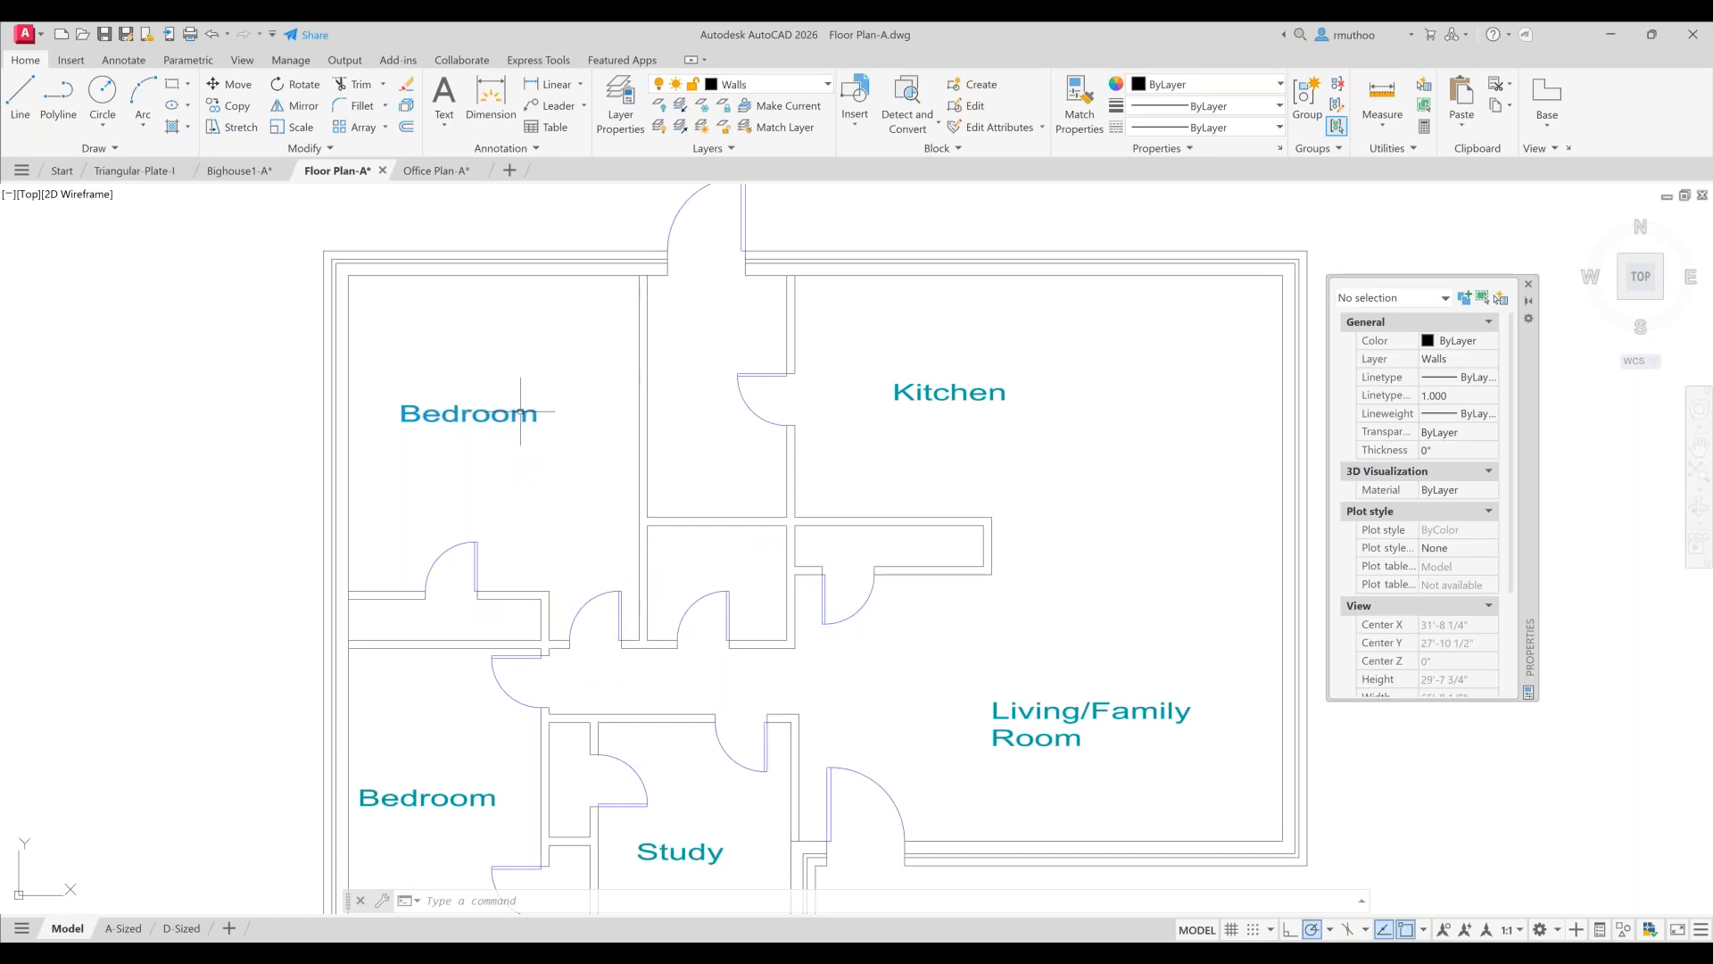
pyautogui.click(156, 401)
pyautogui.click(433, 430)
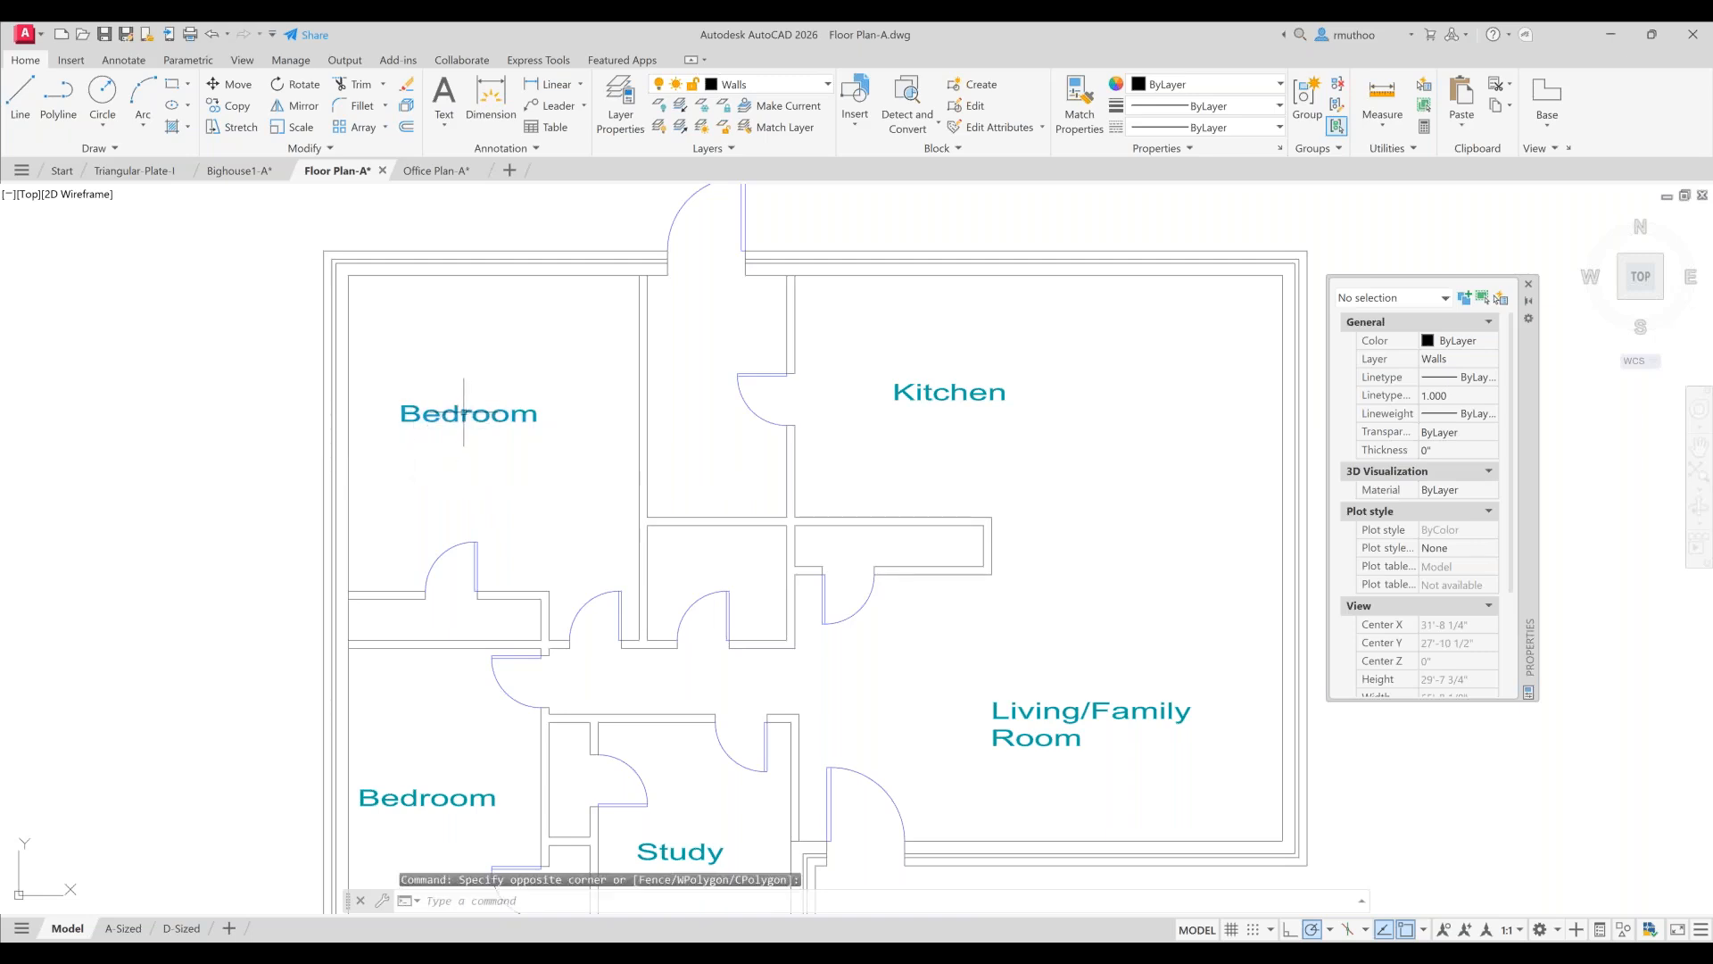
pyautogui.moveTo(465, 413)
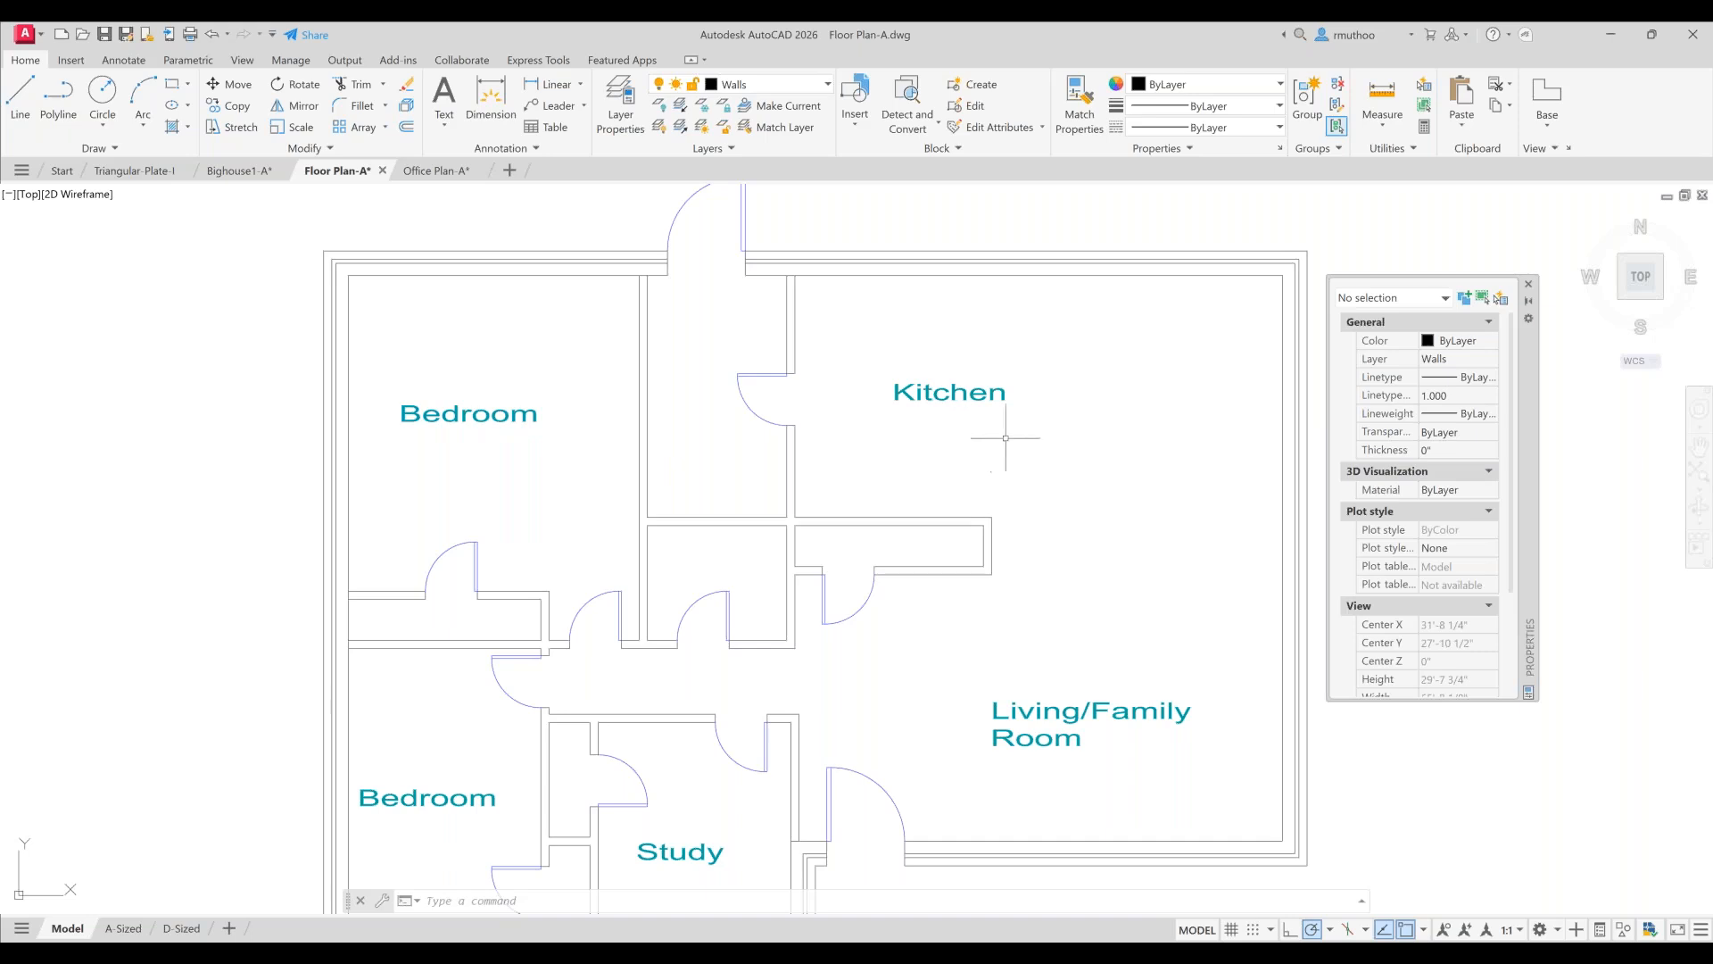
pyautogui.click(1491, 360)
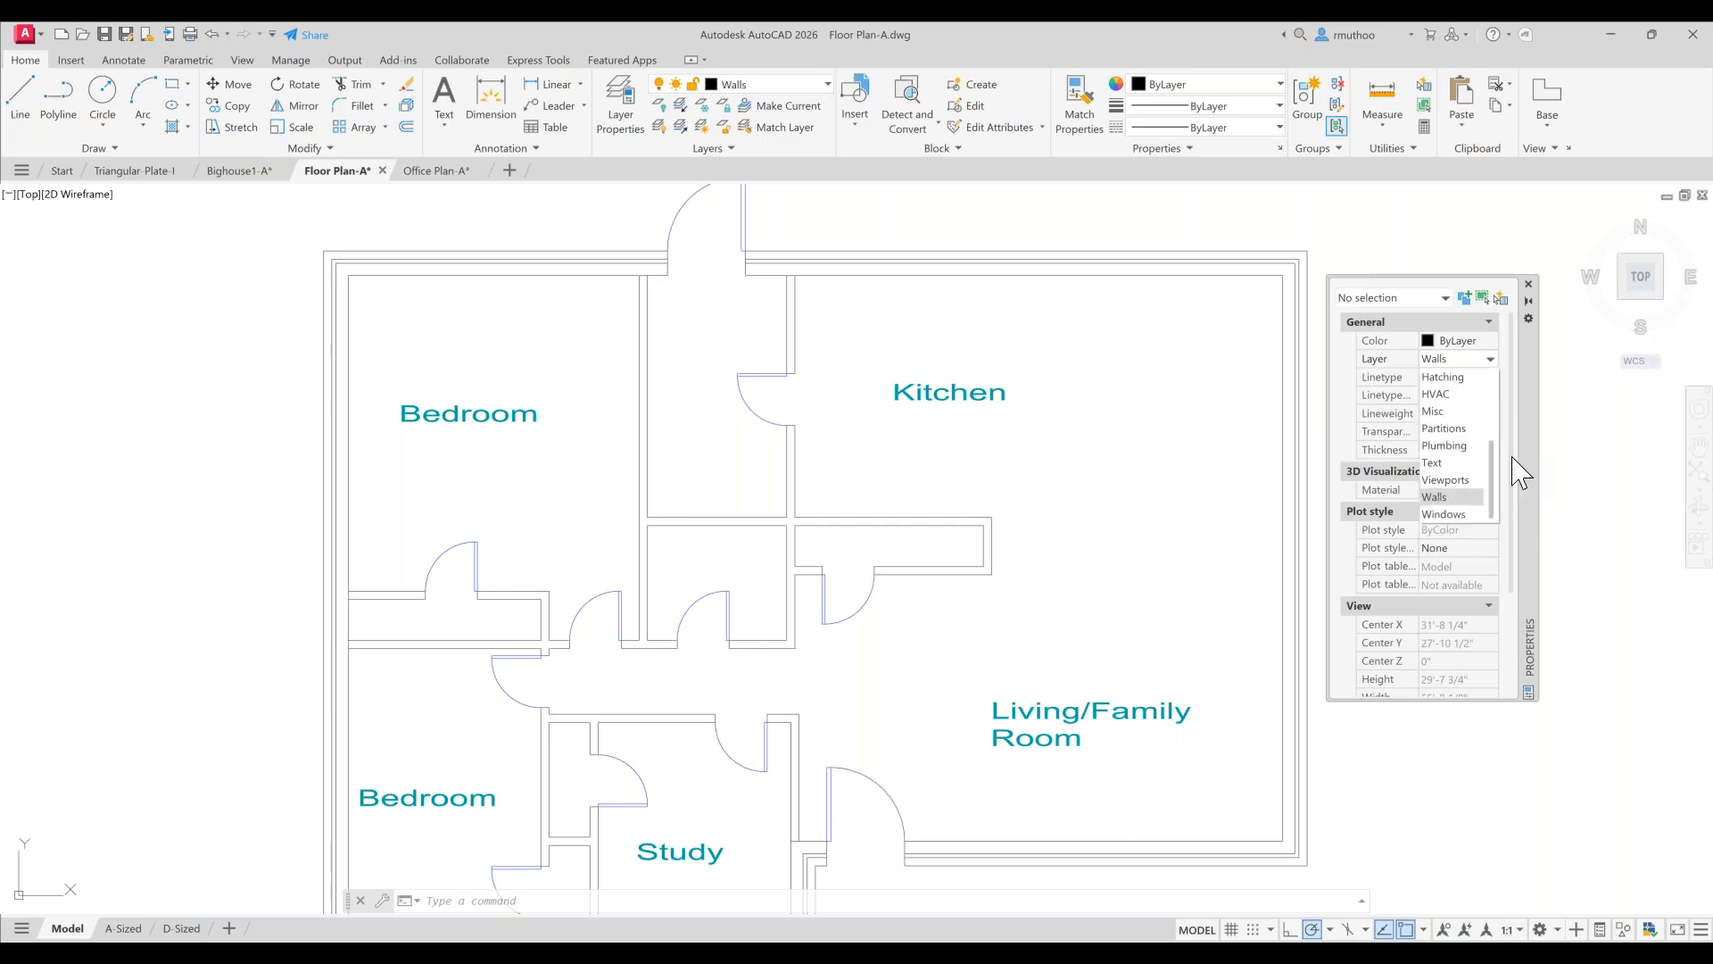
pyautogui.moveTo(1494, 477)
pyautogui.mouseDown()
pyautogui.moveTo(1491, 394)
pyautogui.moveTo(1497, 522)
pyautogui.mouseUp()
pyautogui.click(233, 364)
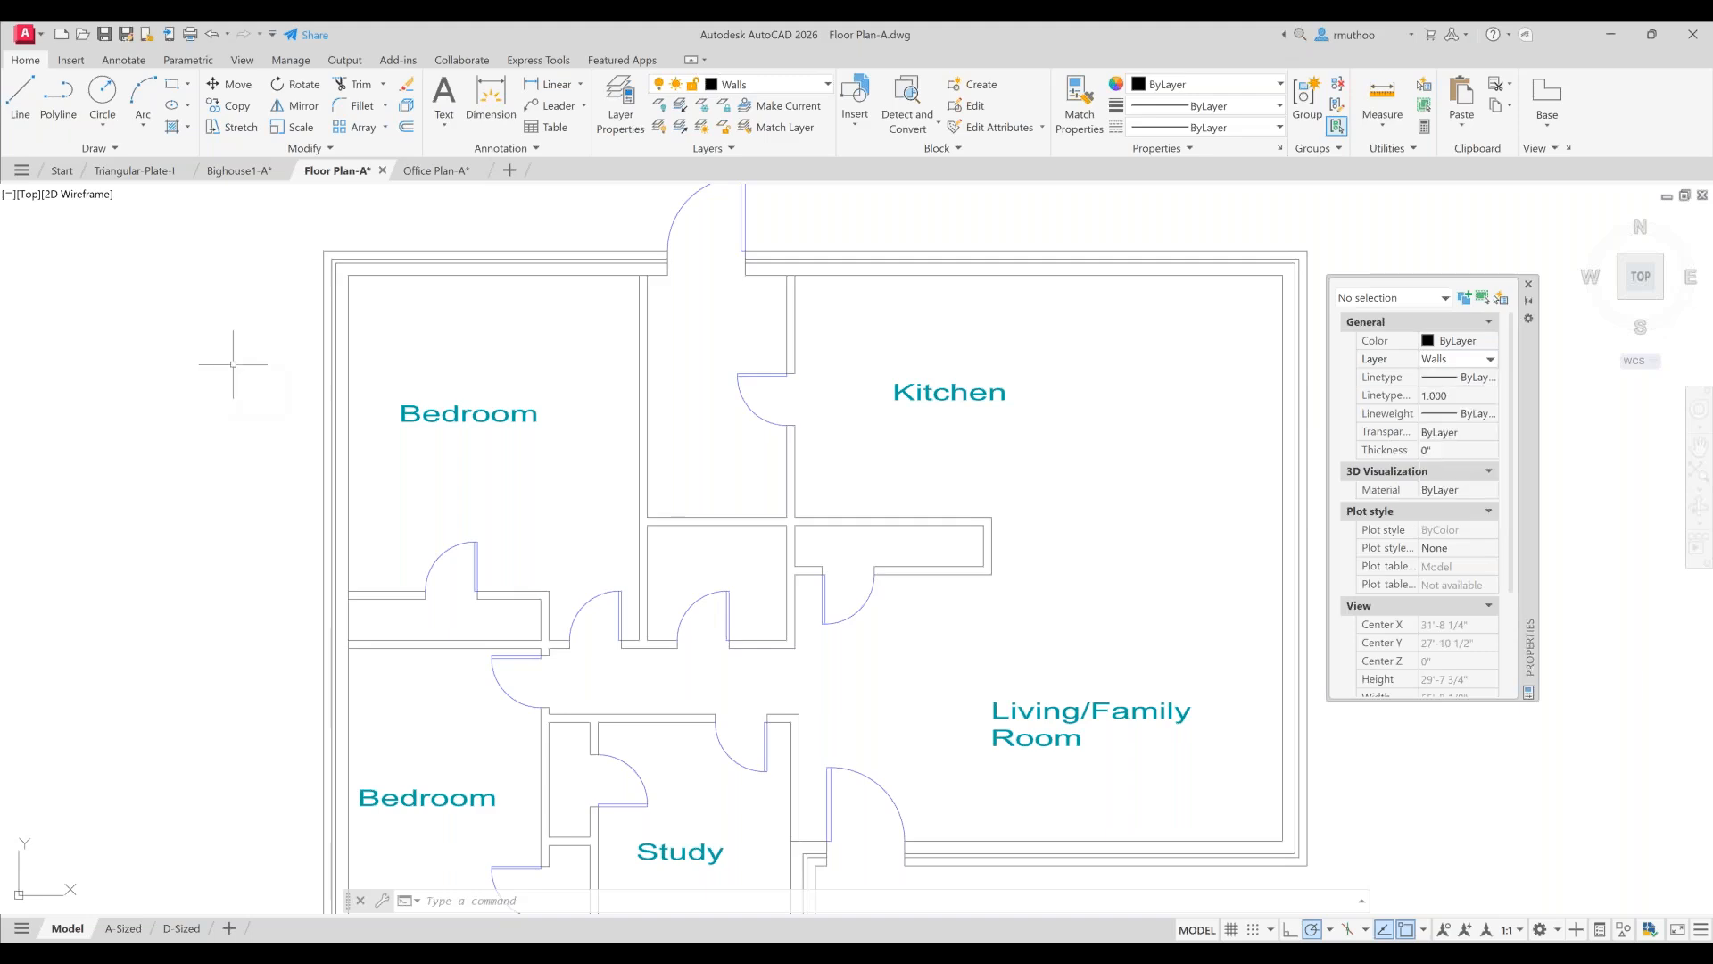
pyautogui.press('Escape')
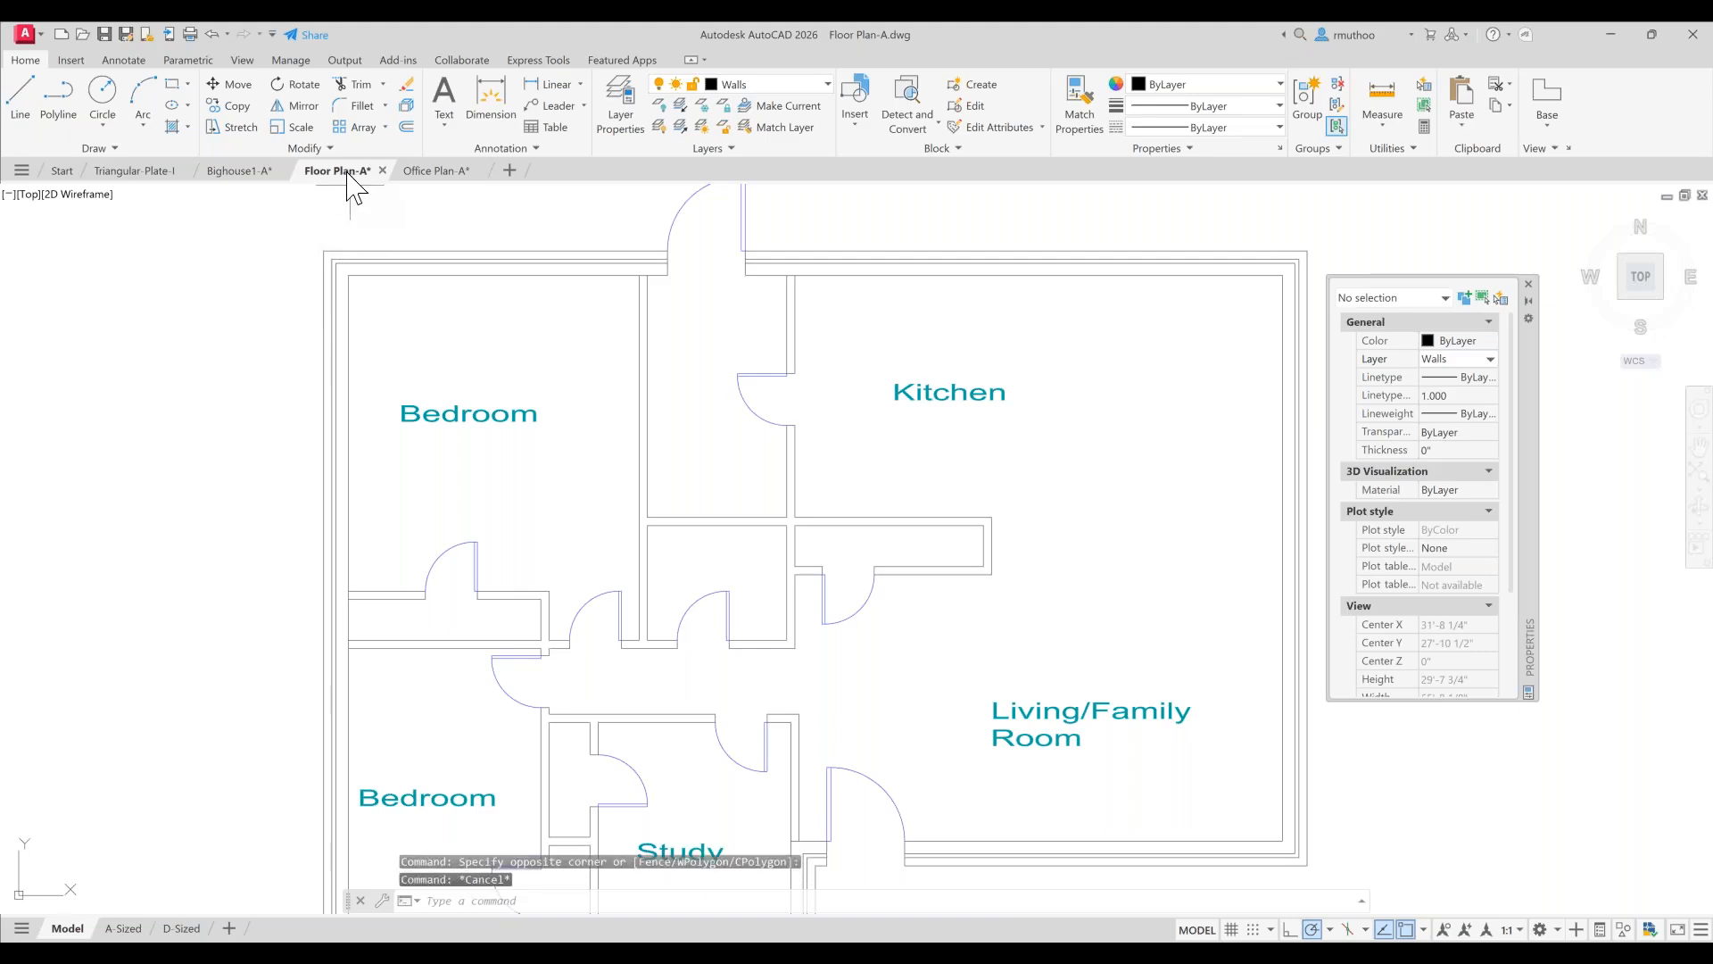
# - Float the Floor Plan-A drawing into its own window beside Office Plan-A and pin it on top
pyautogui.moveTo(345, 174)
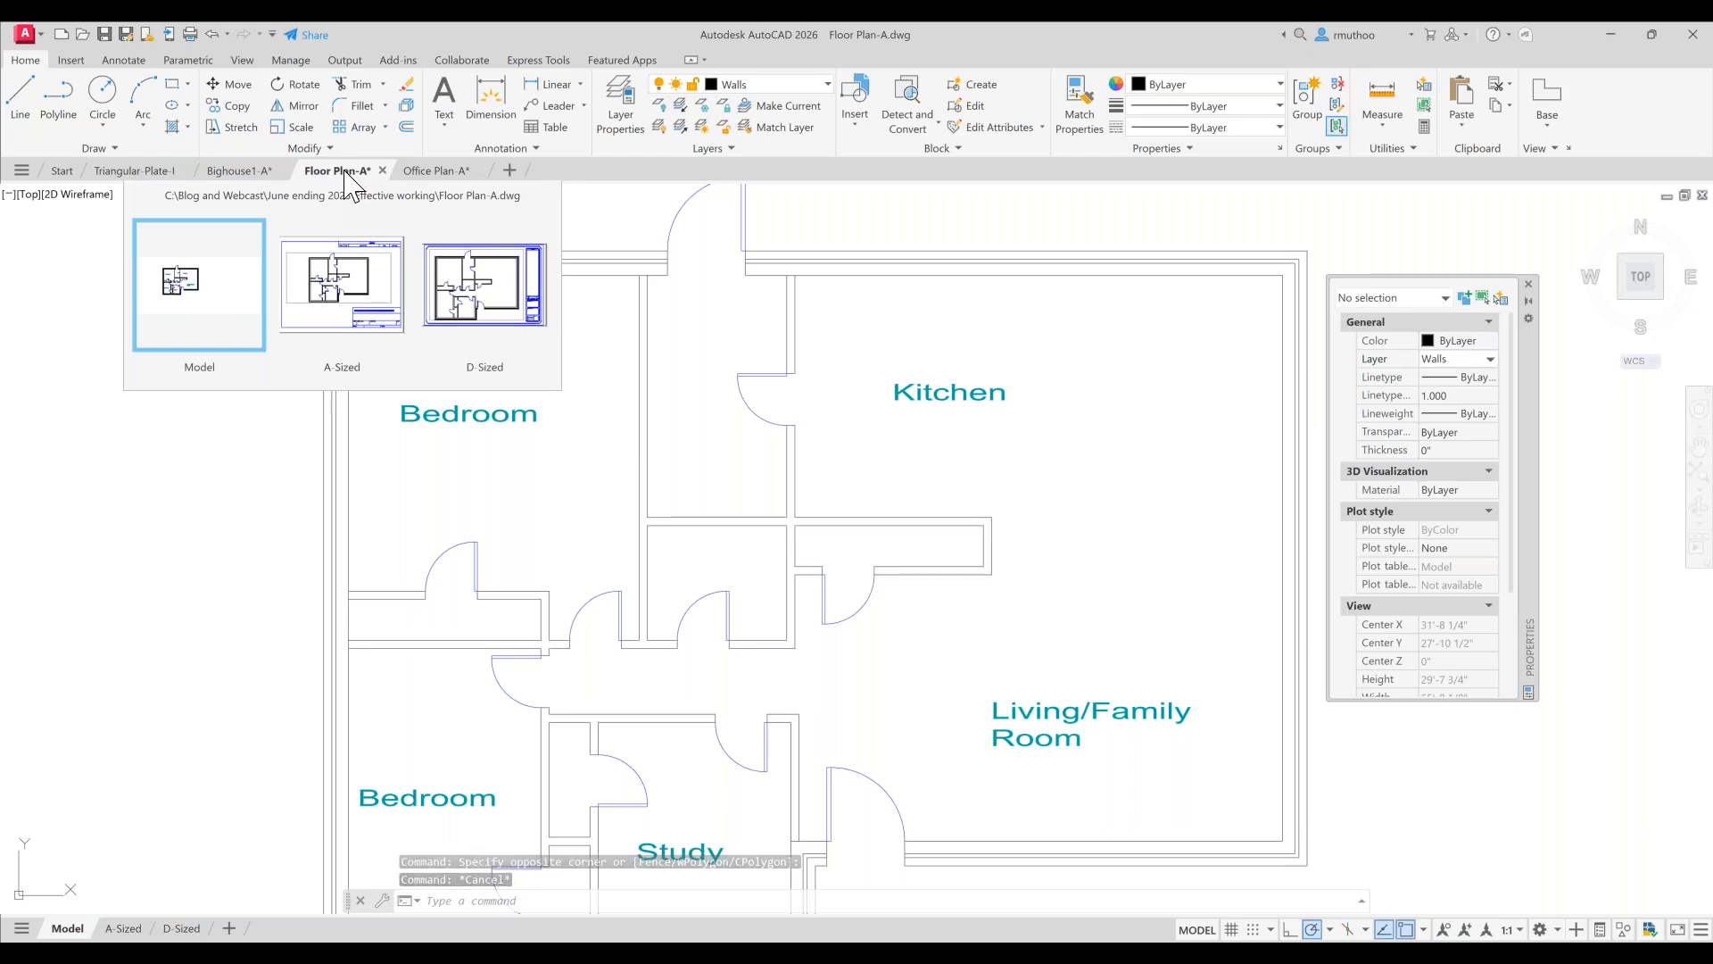
pyautogui.moveTo(345, 172)
pyautogui.mouseDown()
pyautogui.moveTo(443, 243)
pyautogui.moveTo(1033, 236)
pyautogui.moveTo(1026, 212)
pyautogui.mouseUp()
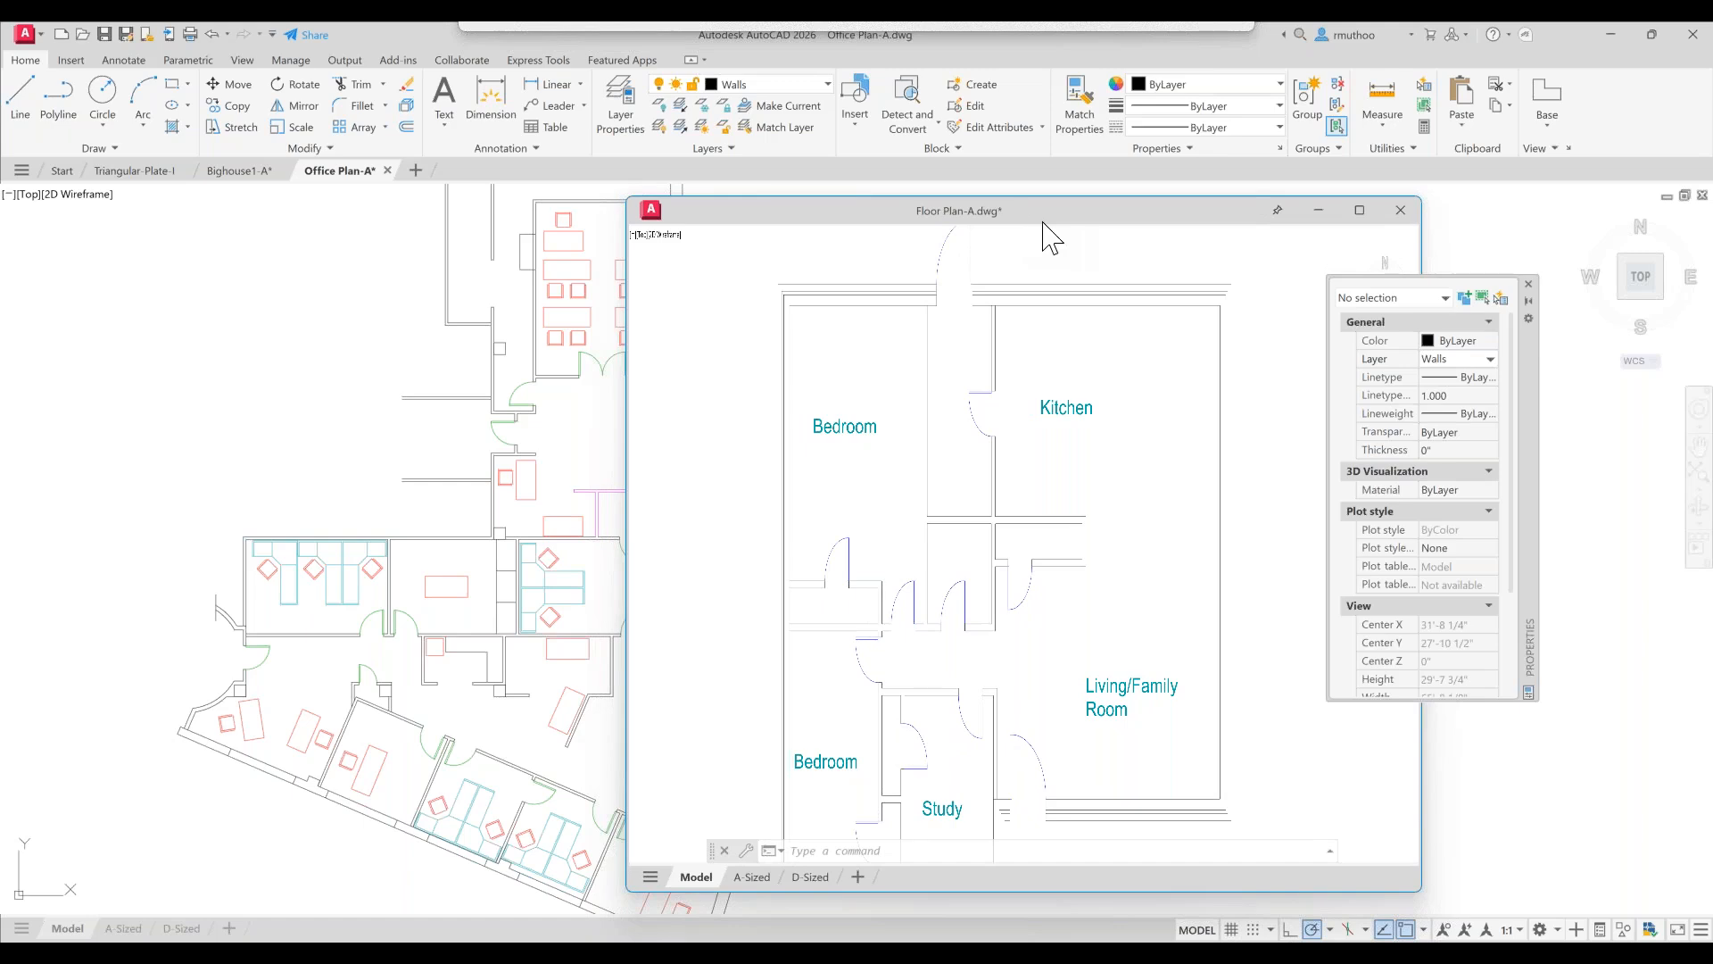
pyautogui.moveTo(1035, 214)
pyautogui.mouseDown()
pyautogui.moveTo(1061, 201)
pyautogui.moveTo(1059, 227)
pyautogui.mouseUp()
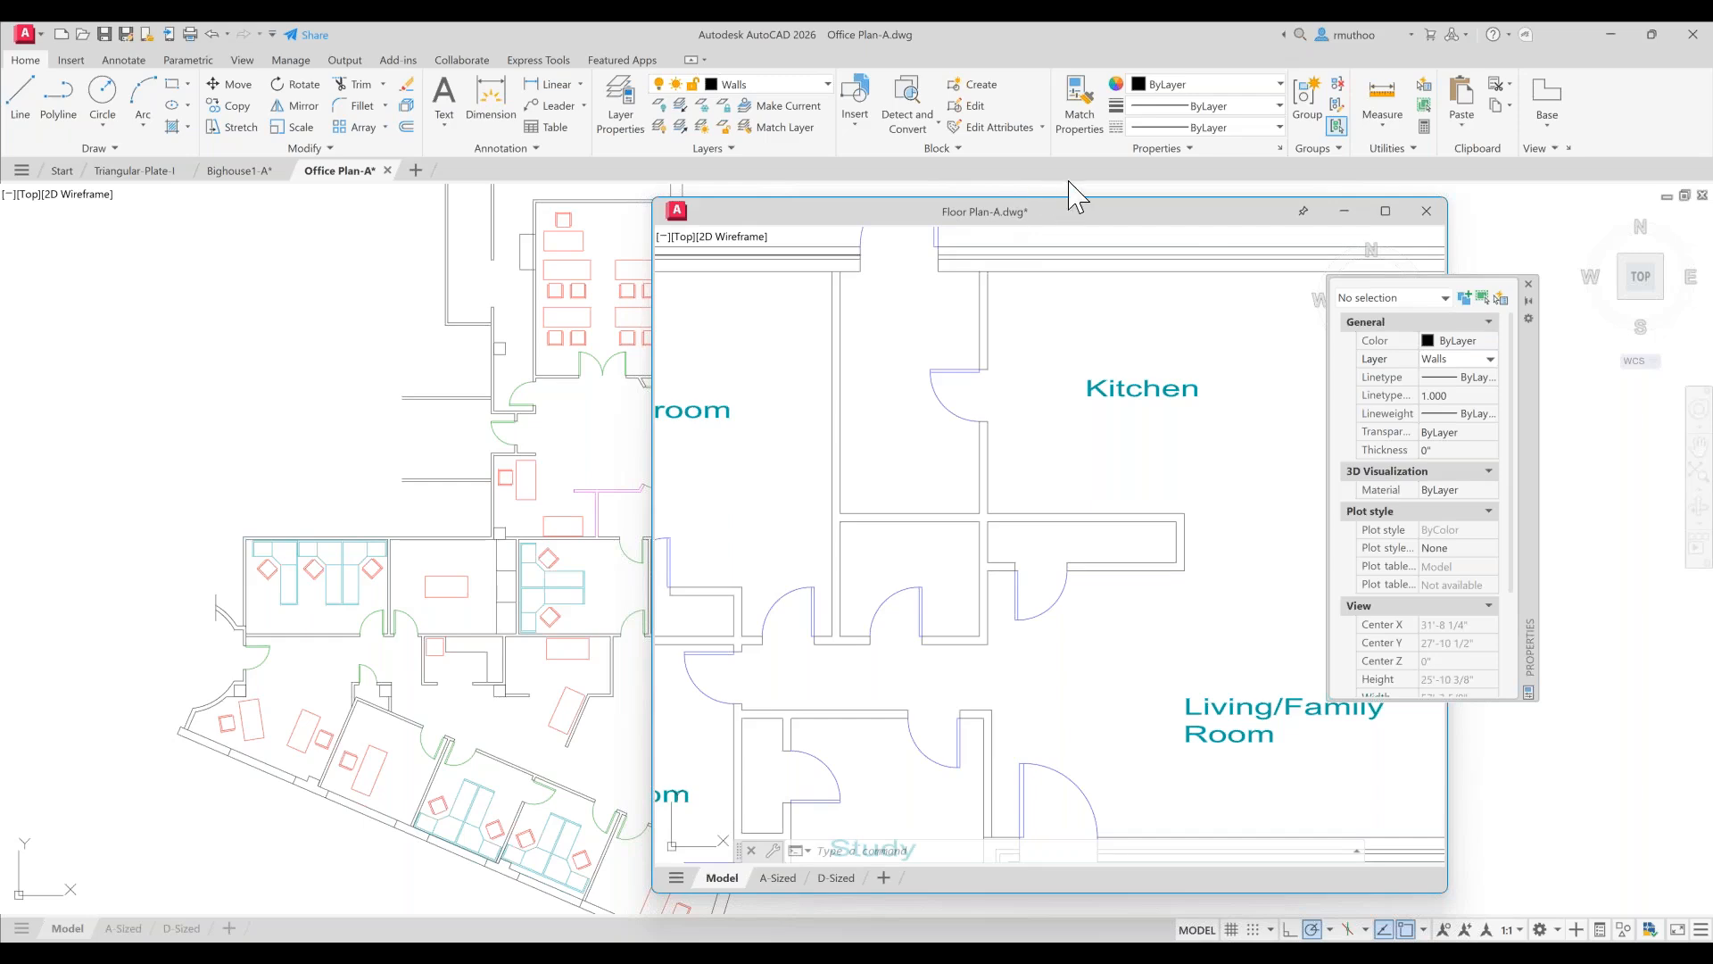
pyautogui.click(1304, 214)
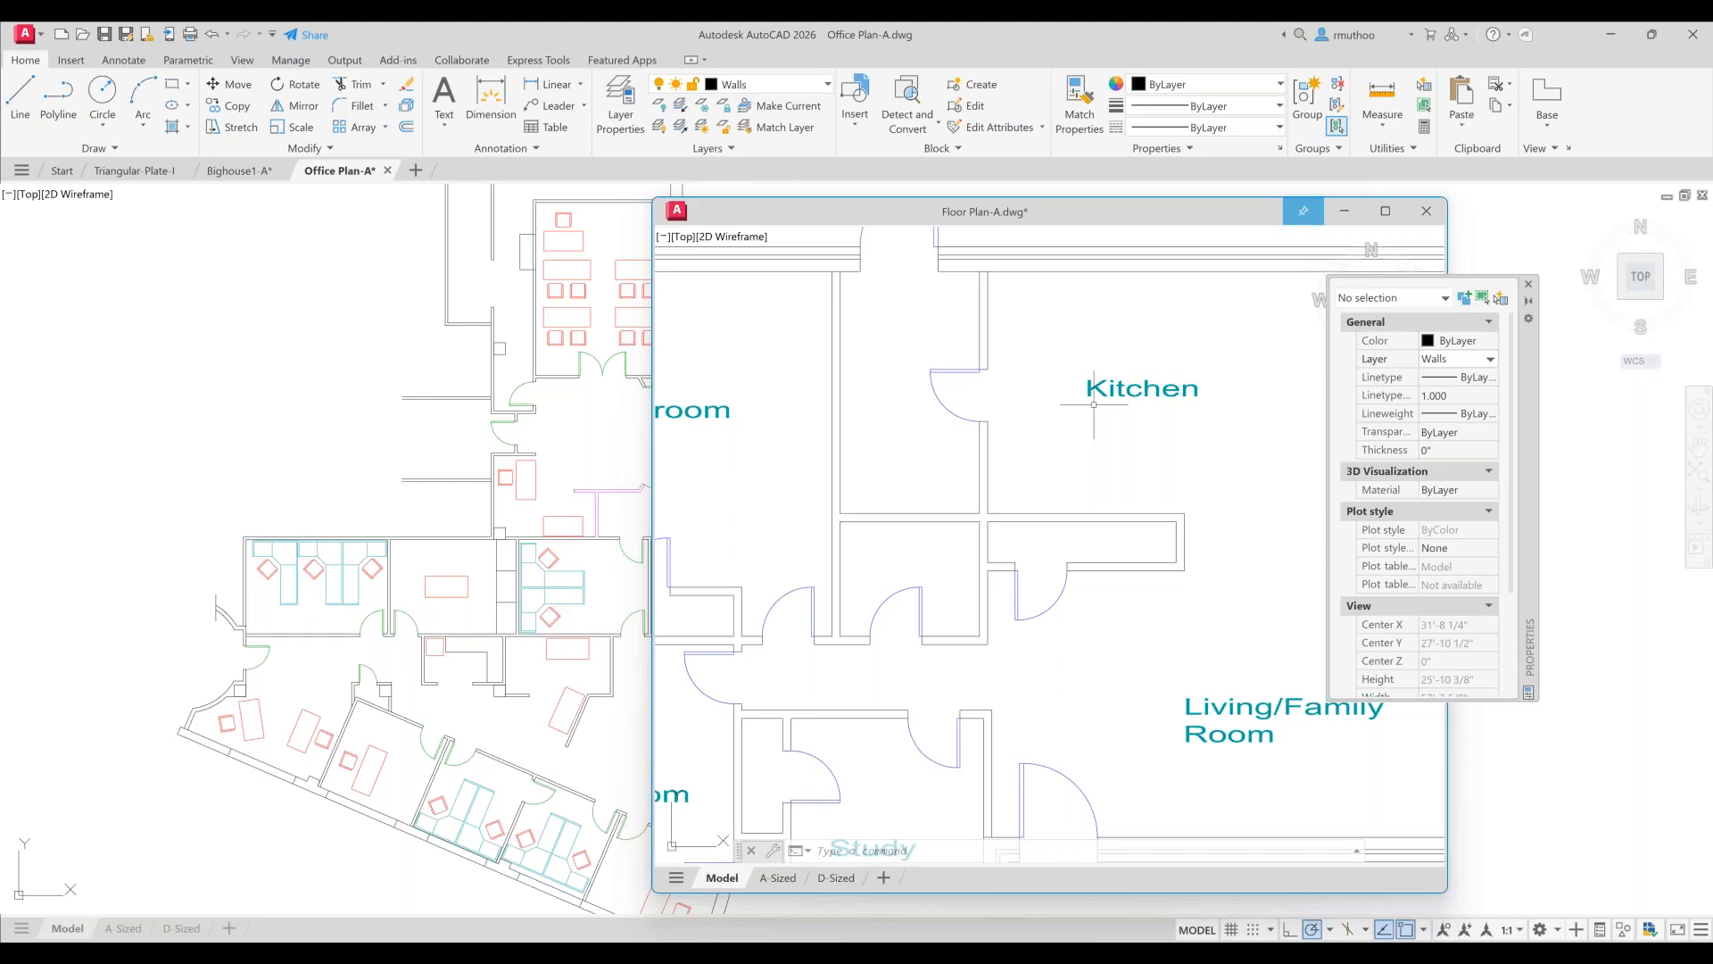
# - Match Properties from the PRIMARY BEDROOM label in Bighouse1 onto the Bedroom, Kitchen, Living/Family Room, Study and Bedroom labels in Floor Plan-A
pyautogui.scroll(-2, 1094, 404)
pyautogui.moveTo(1095, 404)
pyautogui.mouseDown(button='middle')
pyautogui.moveTo(1066, 357)
pyautogui.moveTo(1068, 385)
pyautogui.mouseUp(button='middle')
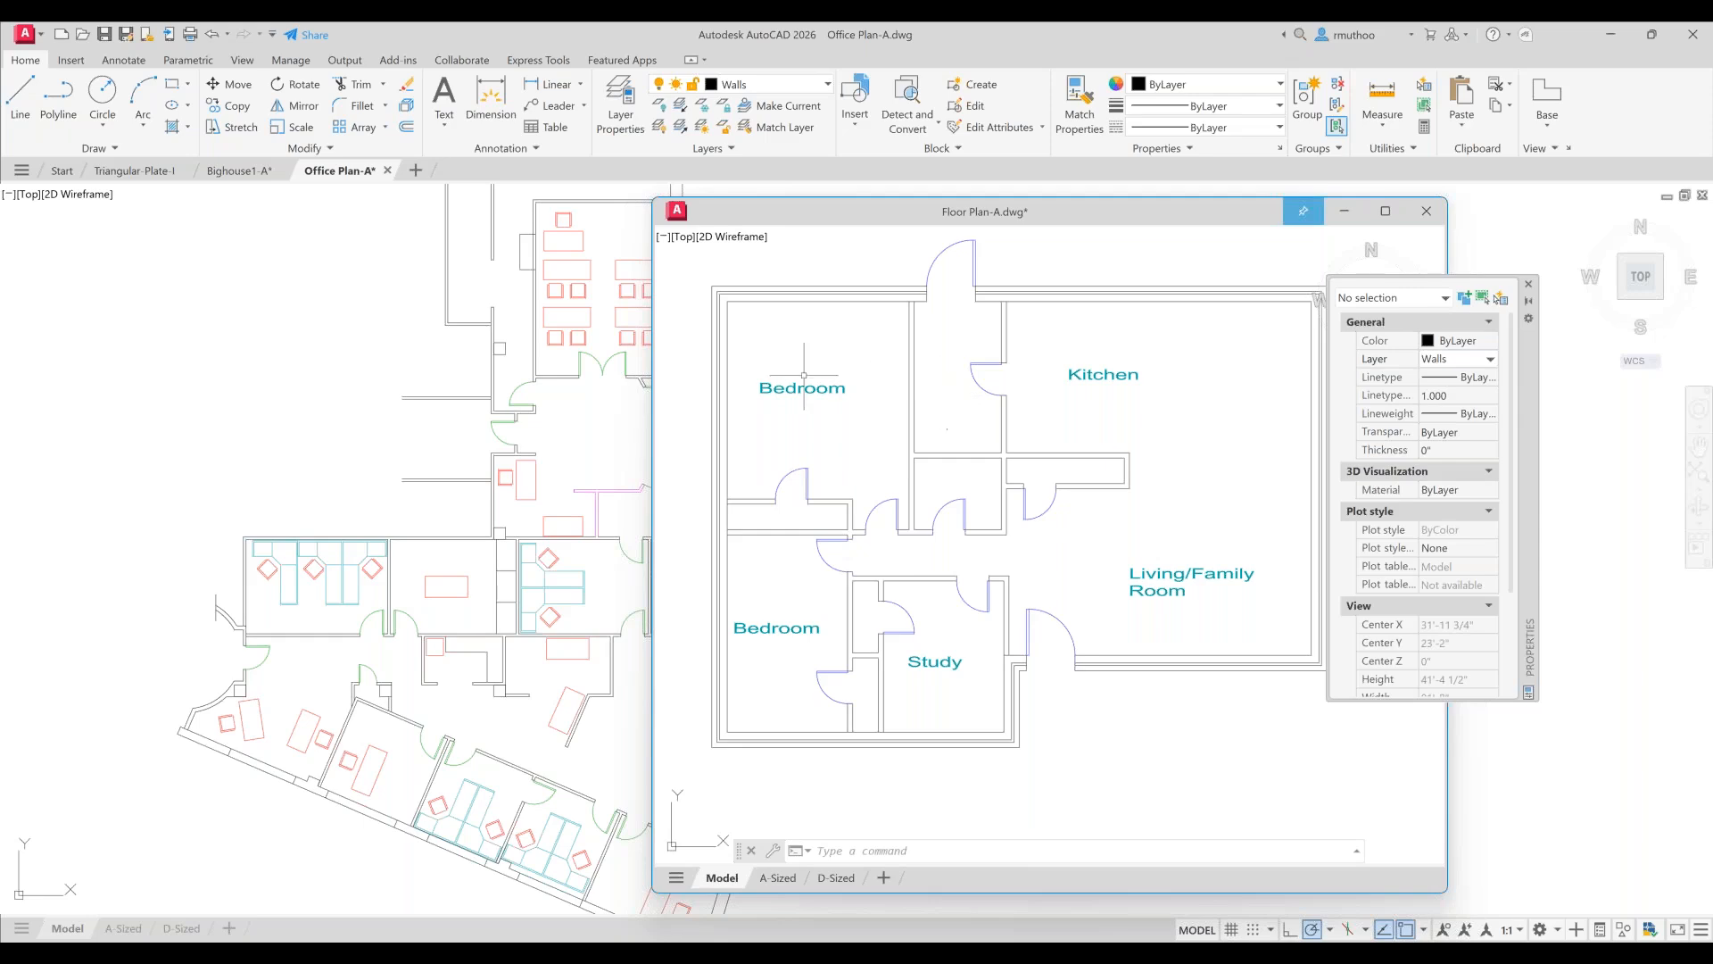
pyautogui.click(327, 317)
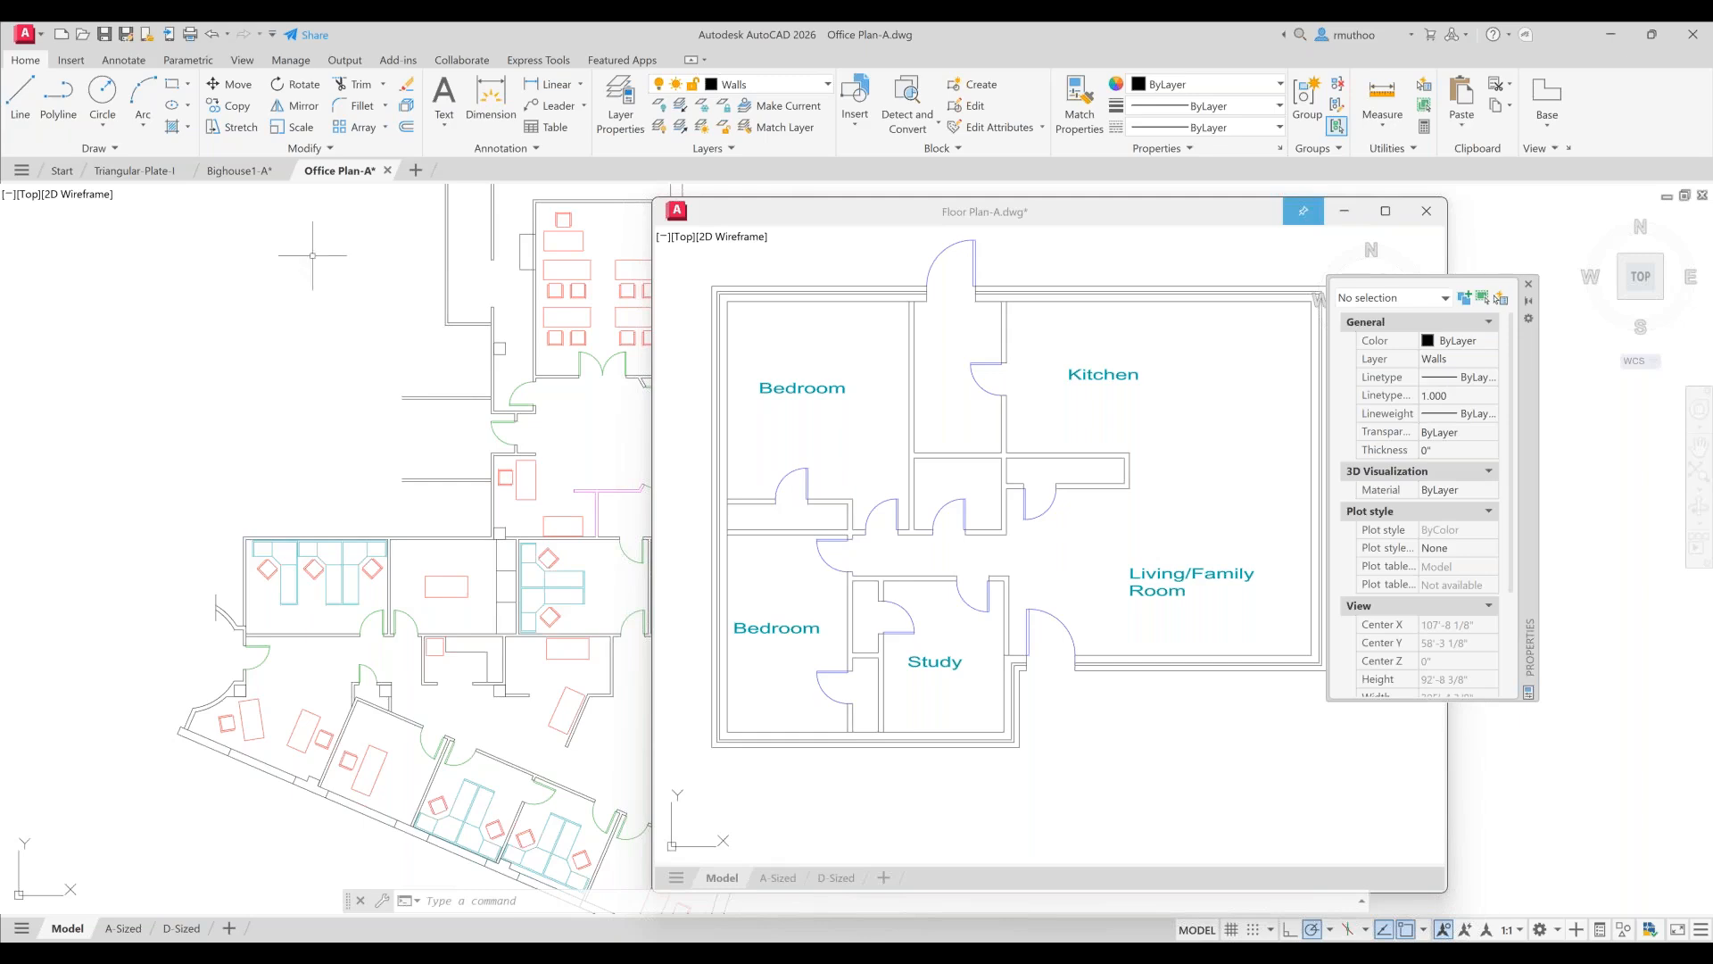
pyautogui.moveTo(242, 175)
pyautogui.click(241, 171)
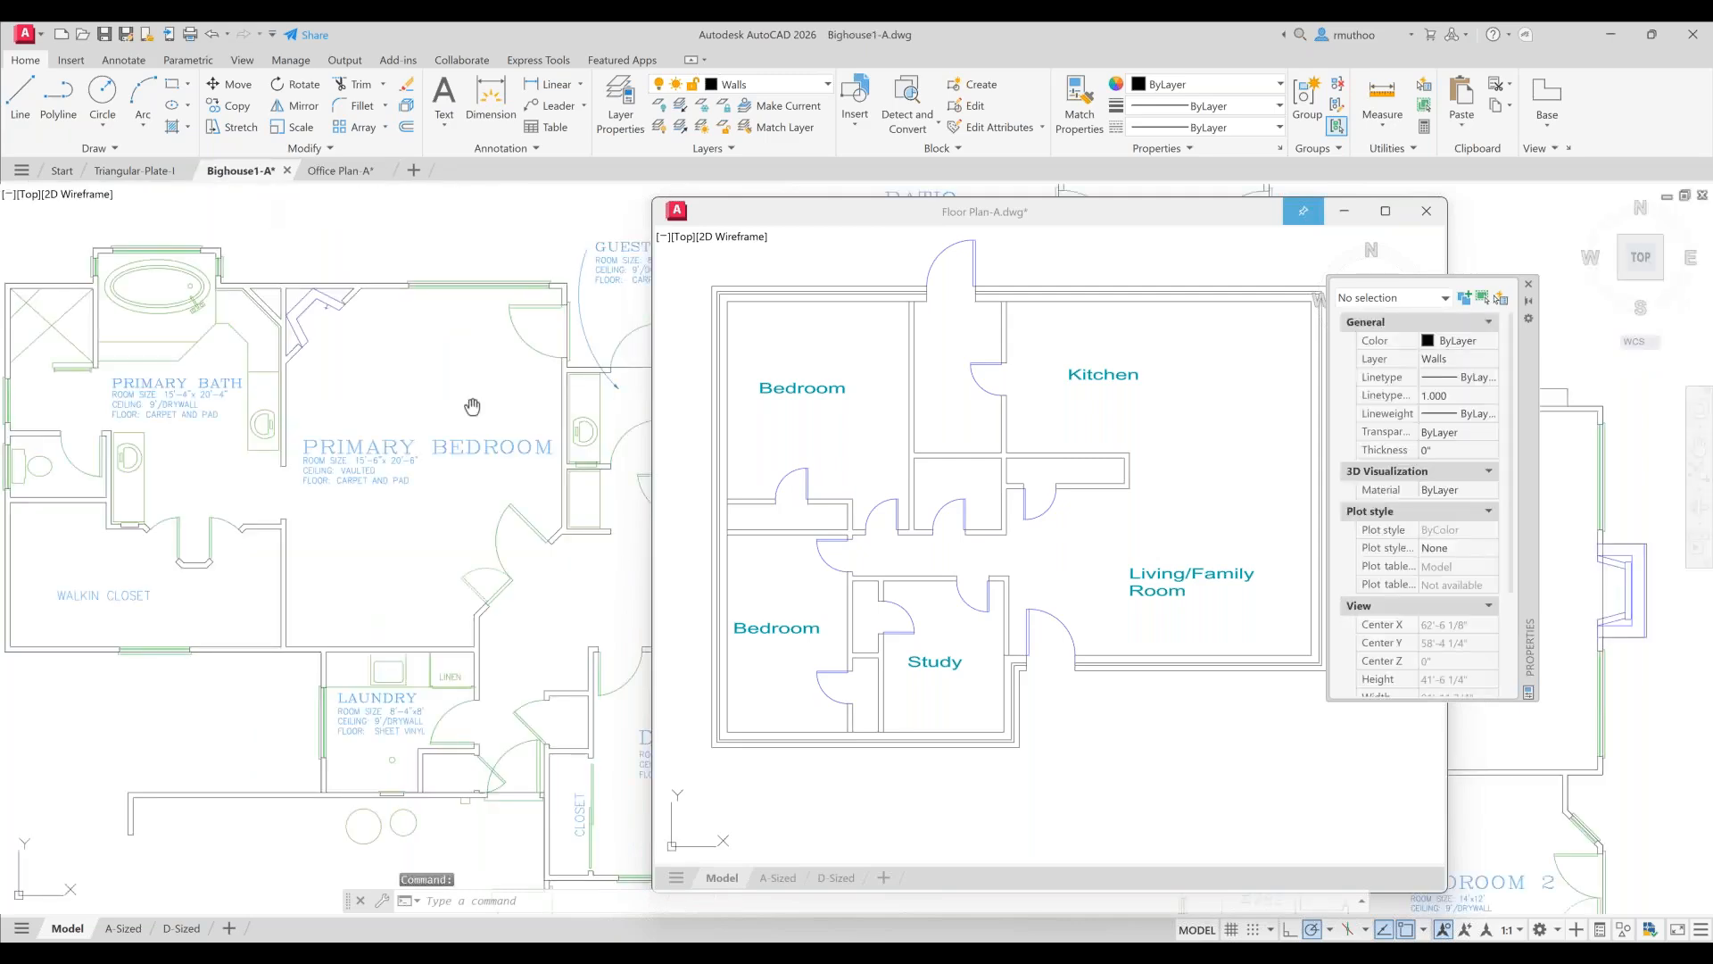
pyautogui.moveTo(470, 409)
pyautogui.mouseDown(button='middle')
pyautogui.moveTo(463, 377)
pyautogui.moveTo(402, 340)
pyautogui.mouseUp(button='middle')
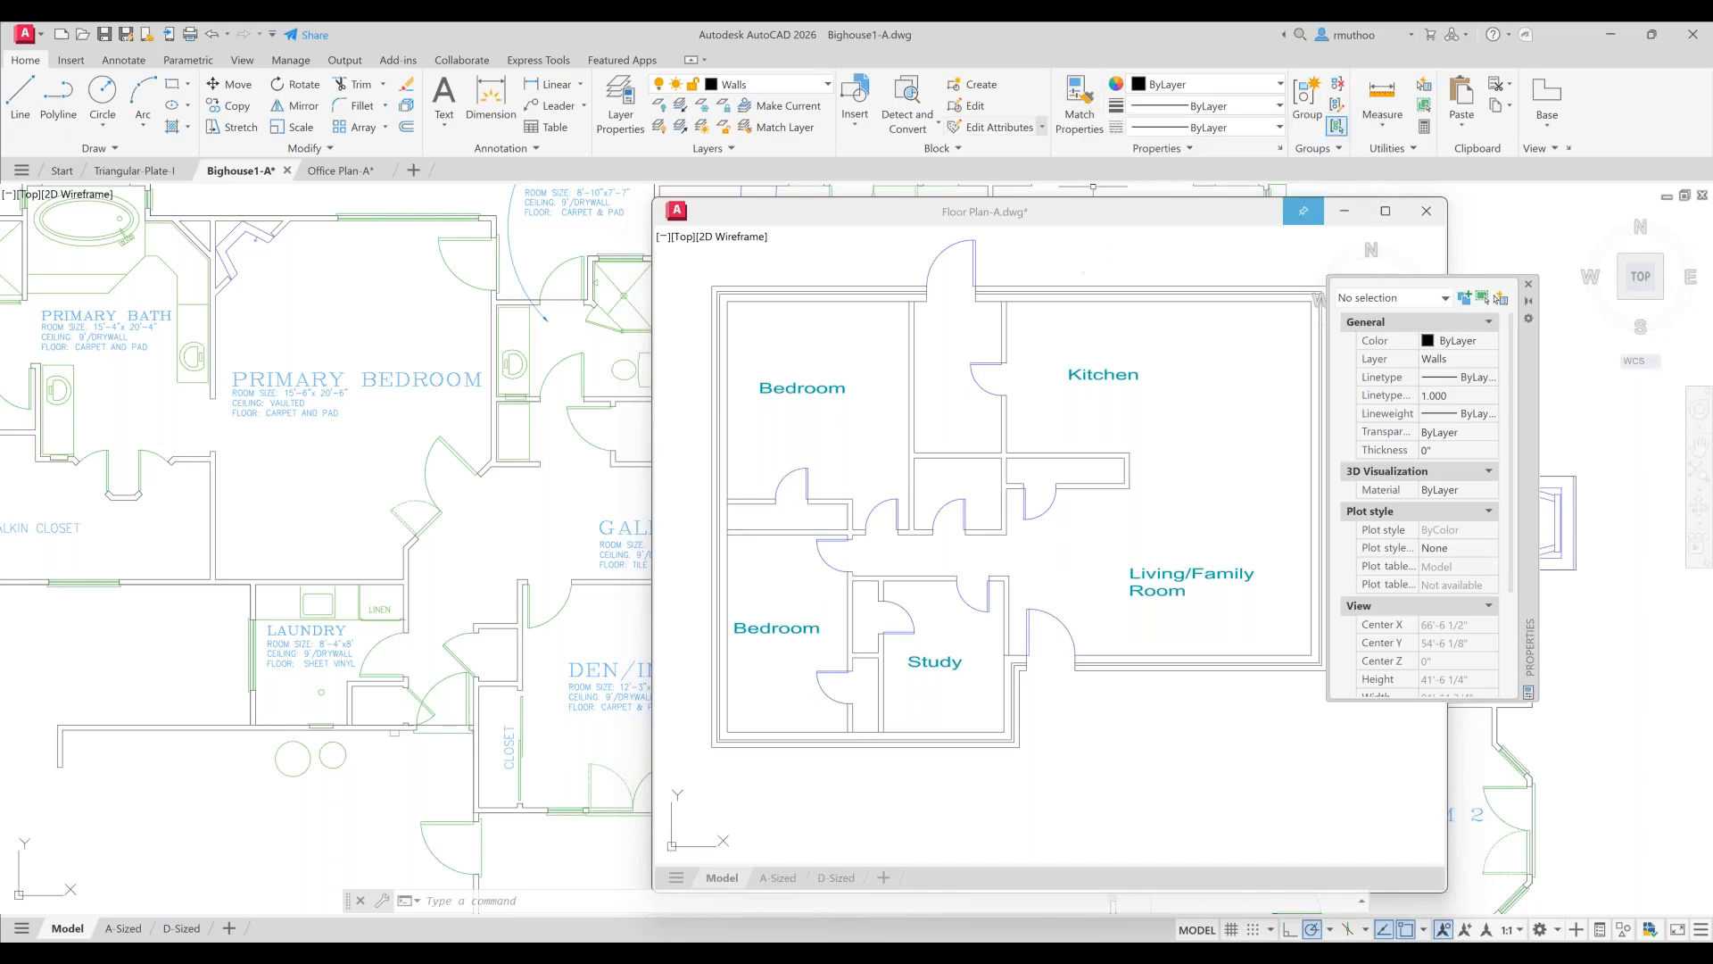
pyautogui.click(1083, 116)
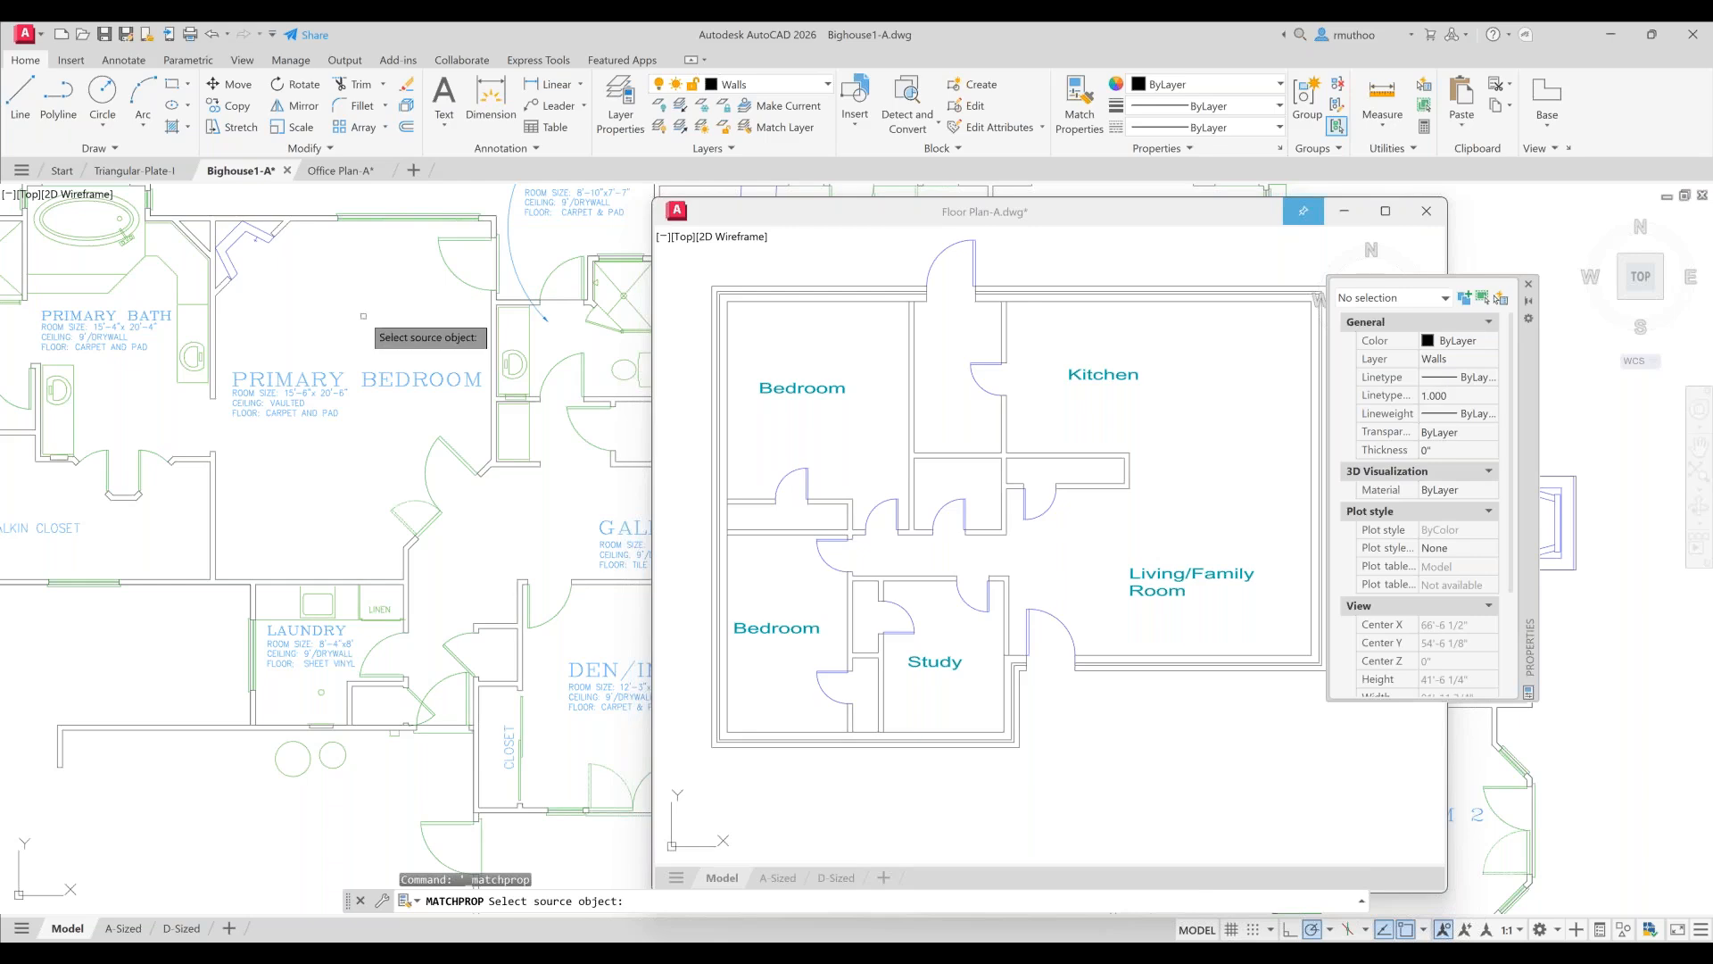
pyautogui.click(314, 373)
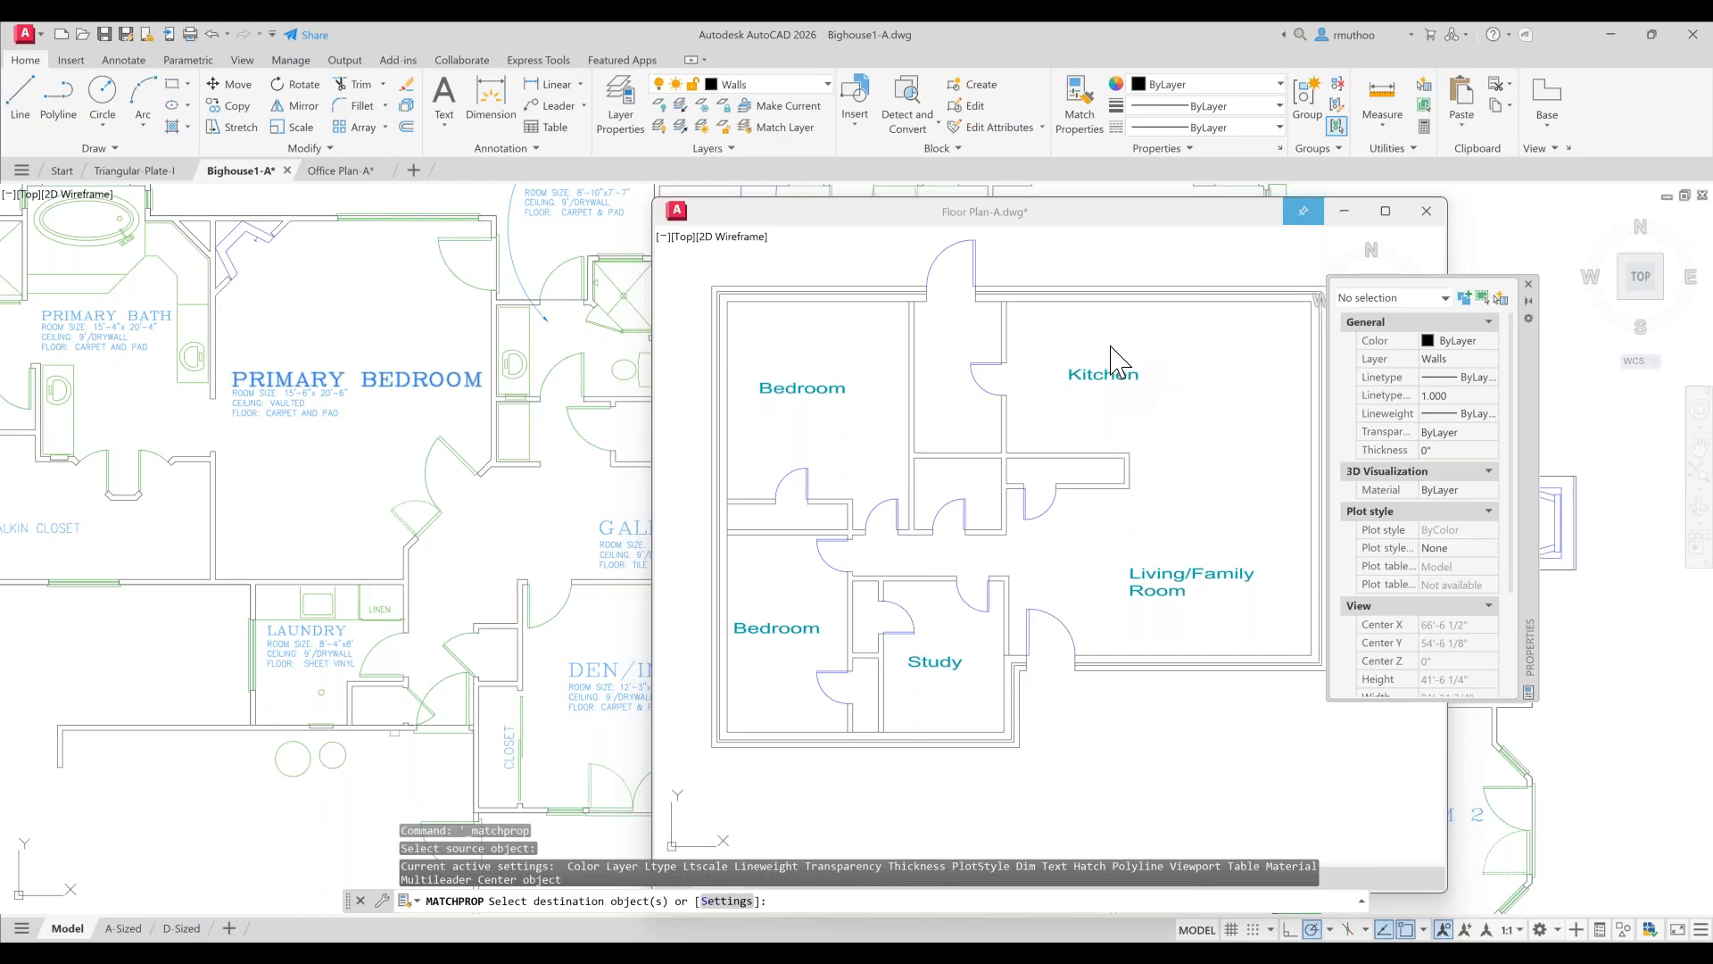
pyautogui.click(1087, 279)
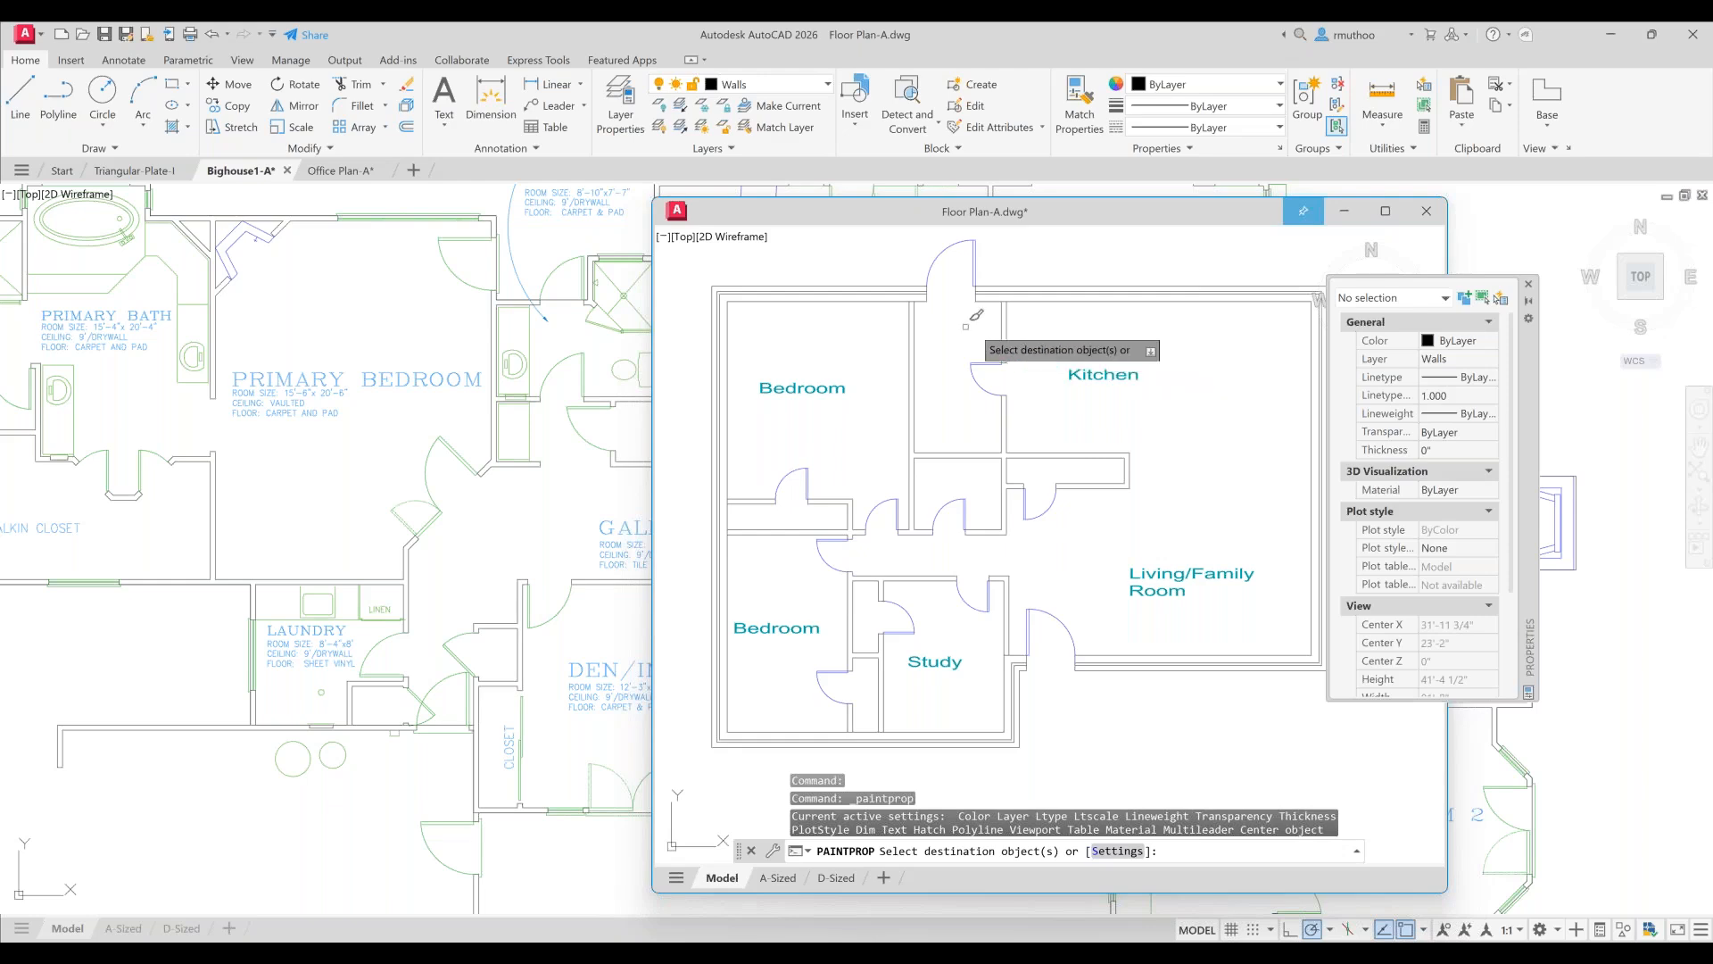
pyautogui.click(822, 387)
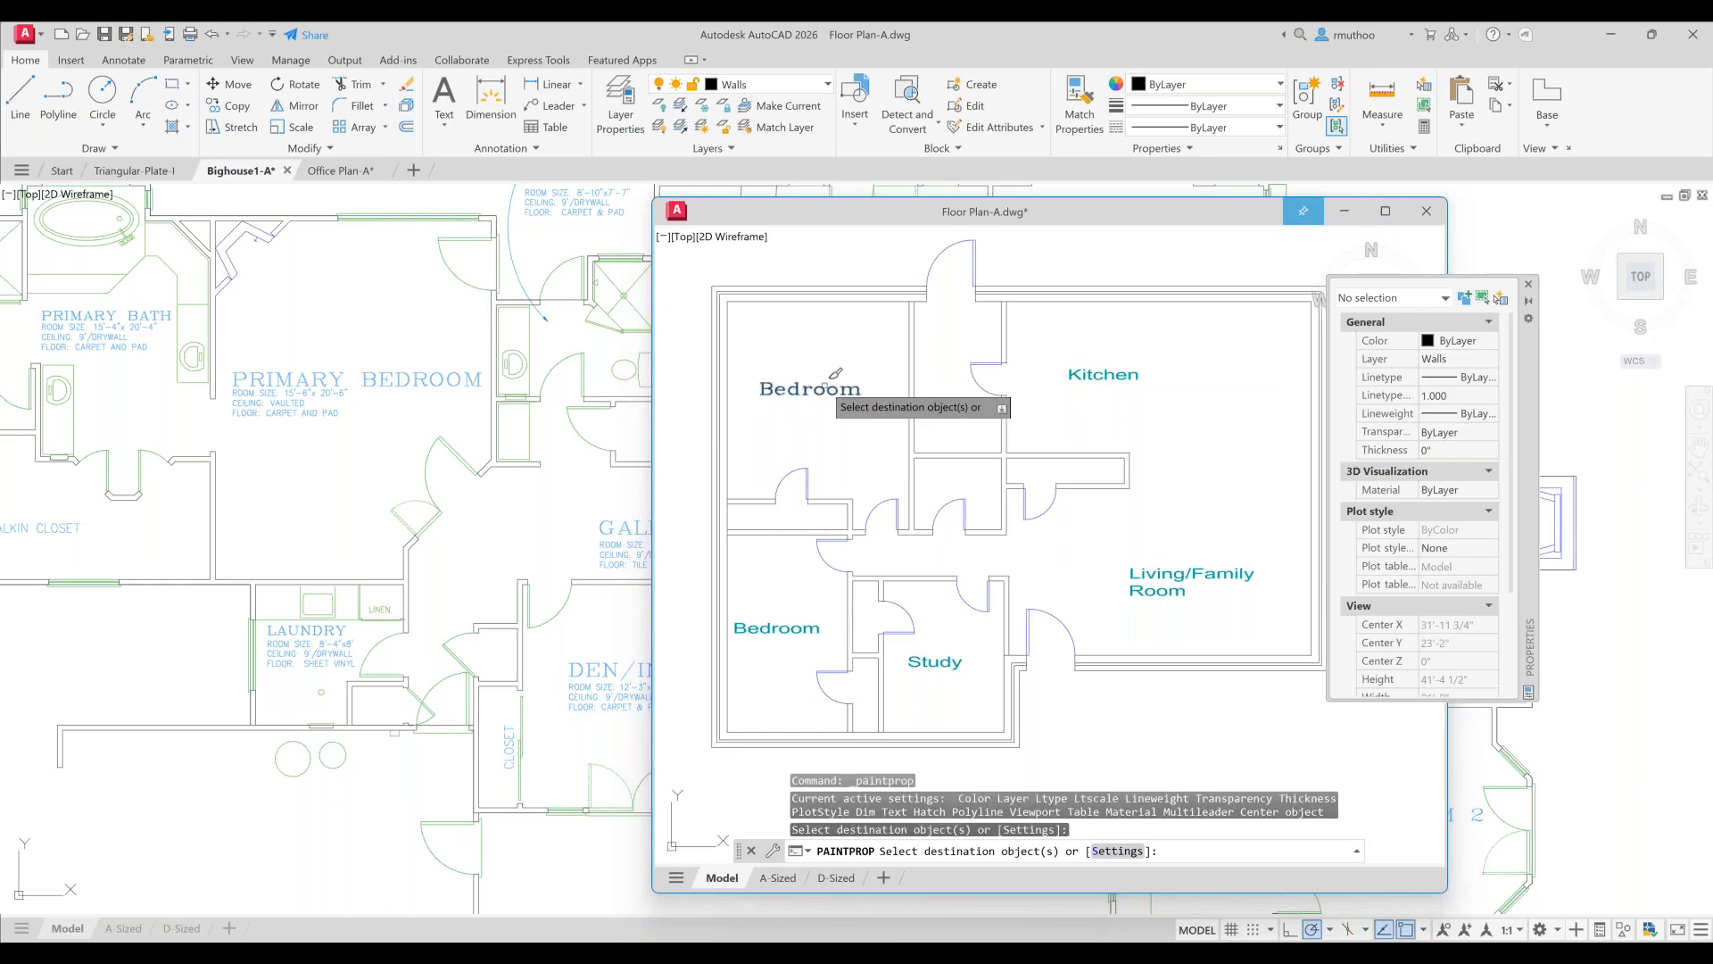
pyautogui.click(1072, 373)
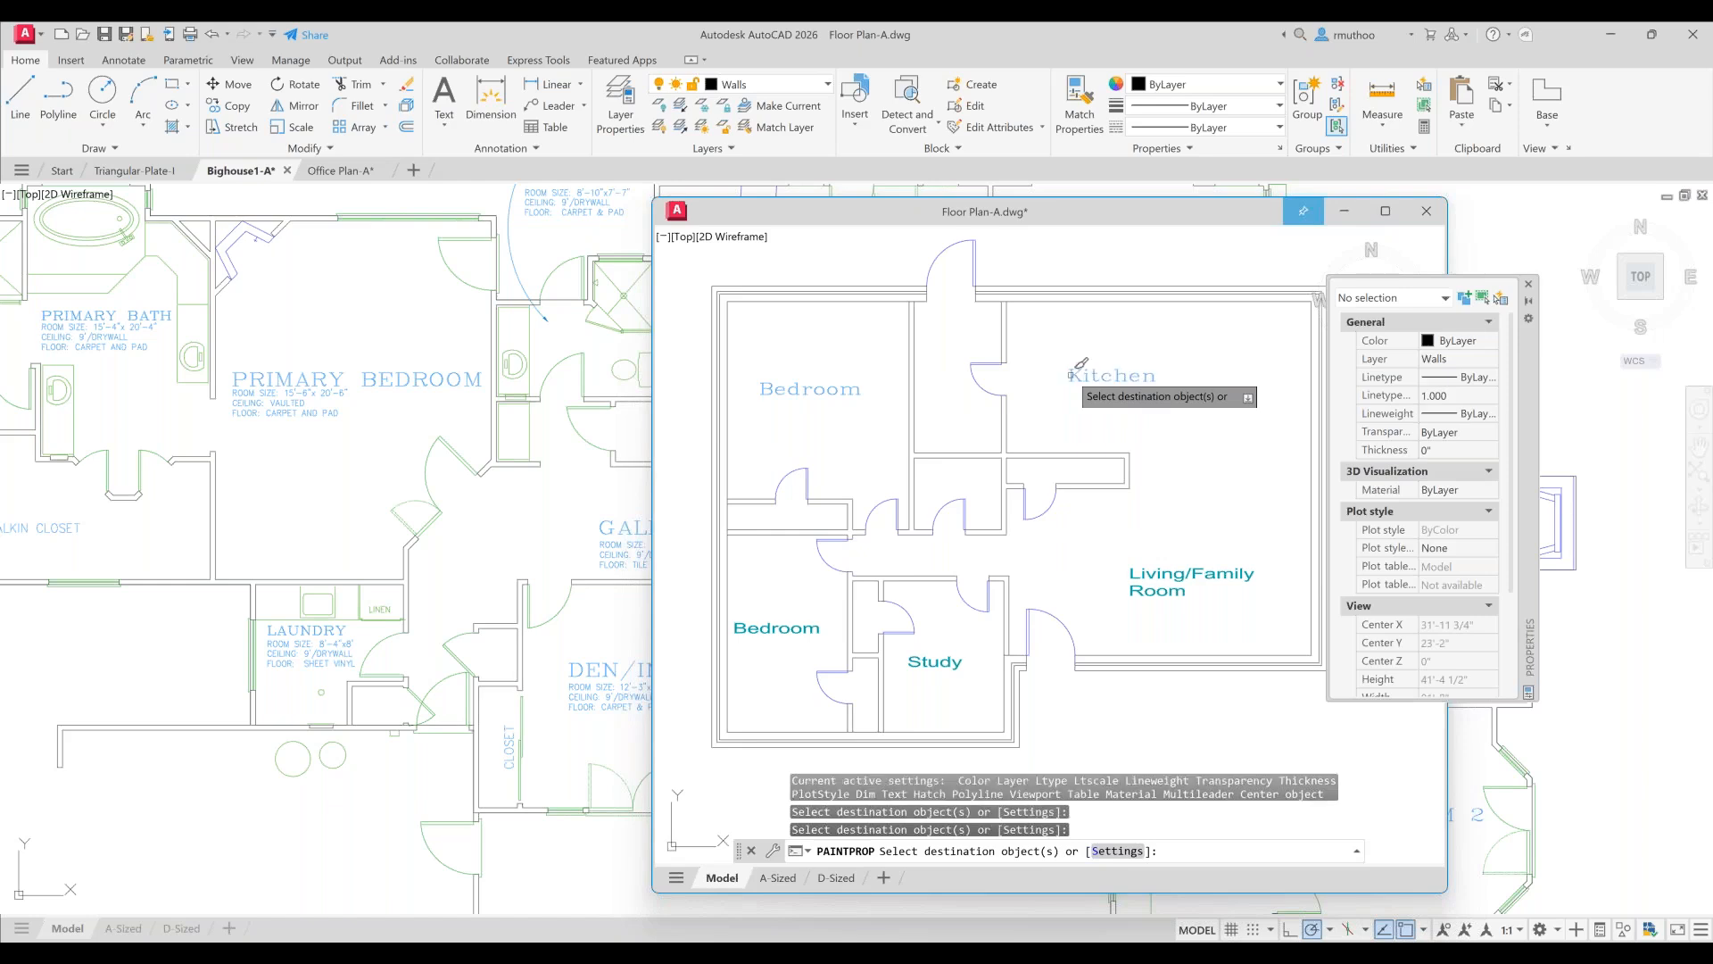
pyautogui.click(1155, 574)
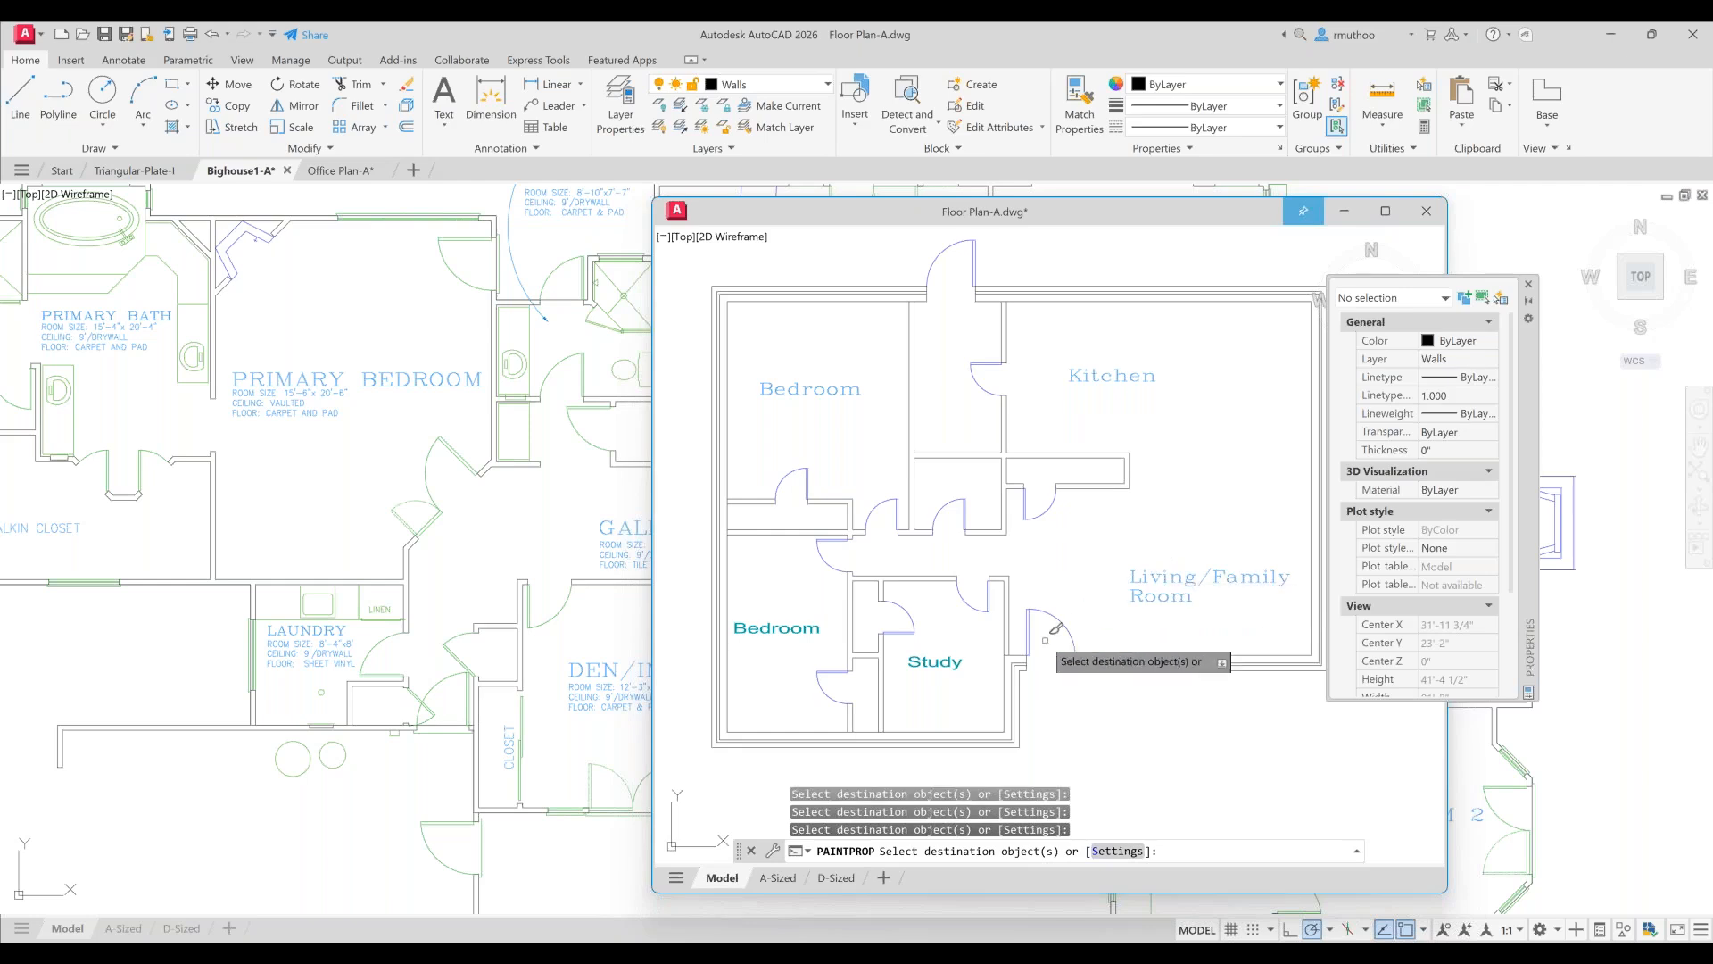
pyautogui.click(971, 662)
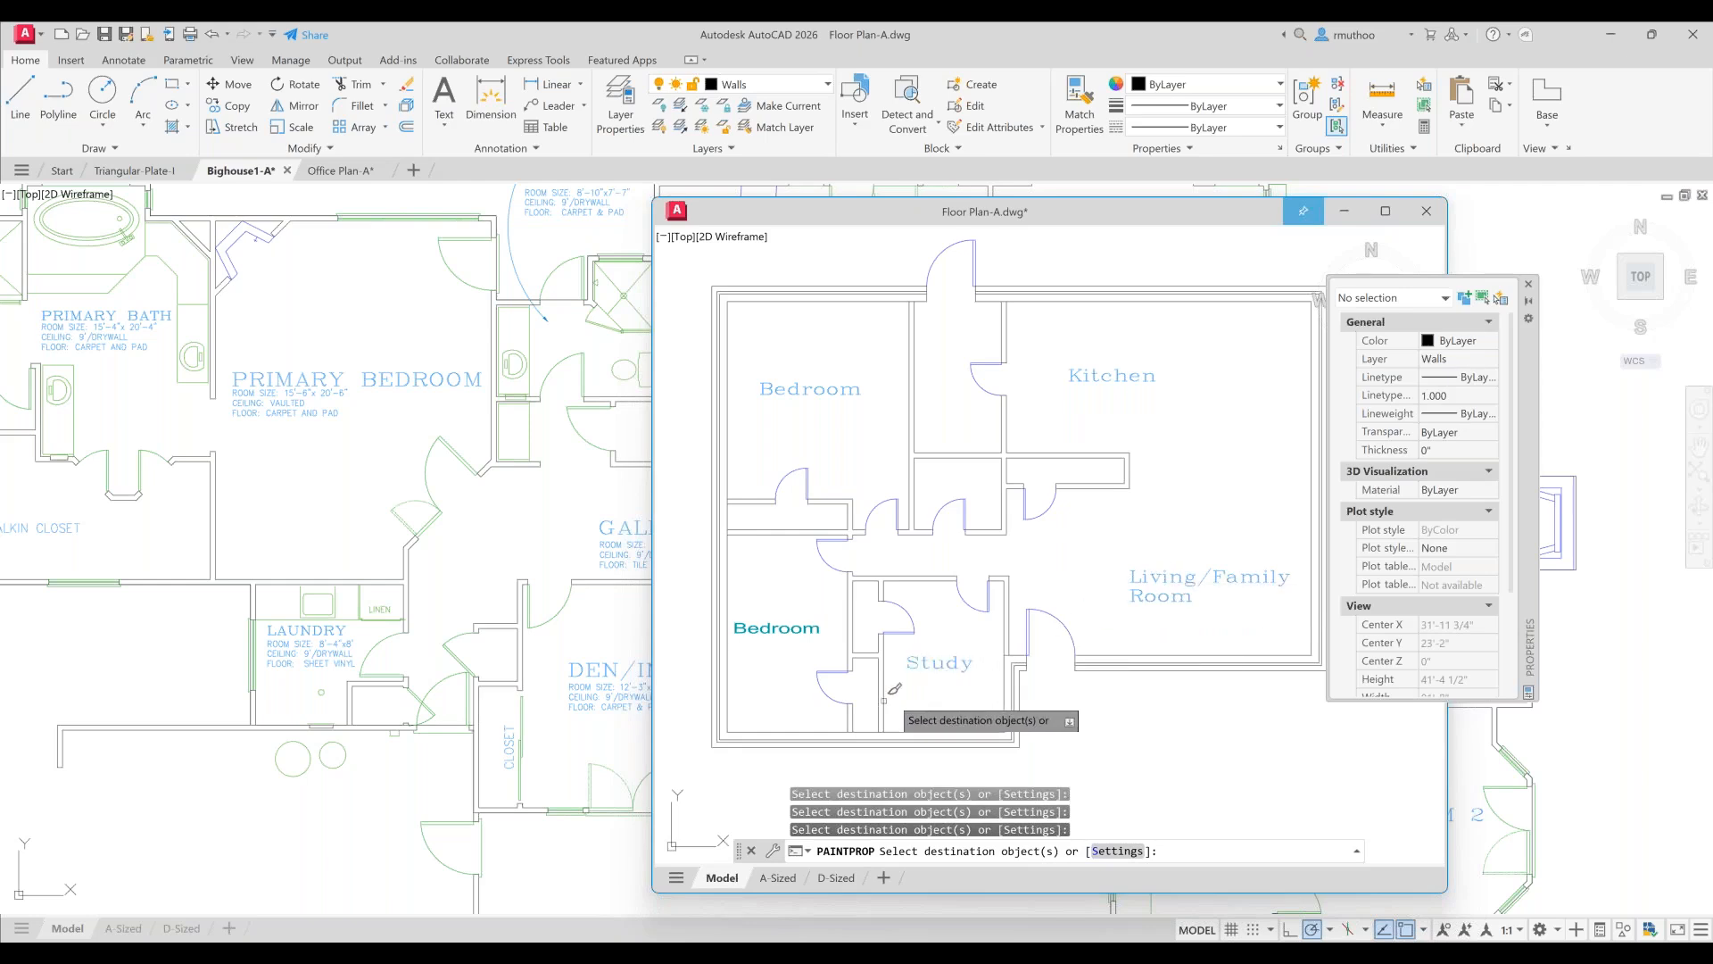
pyautogui.click(786, 629)
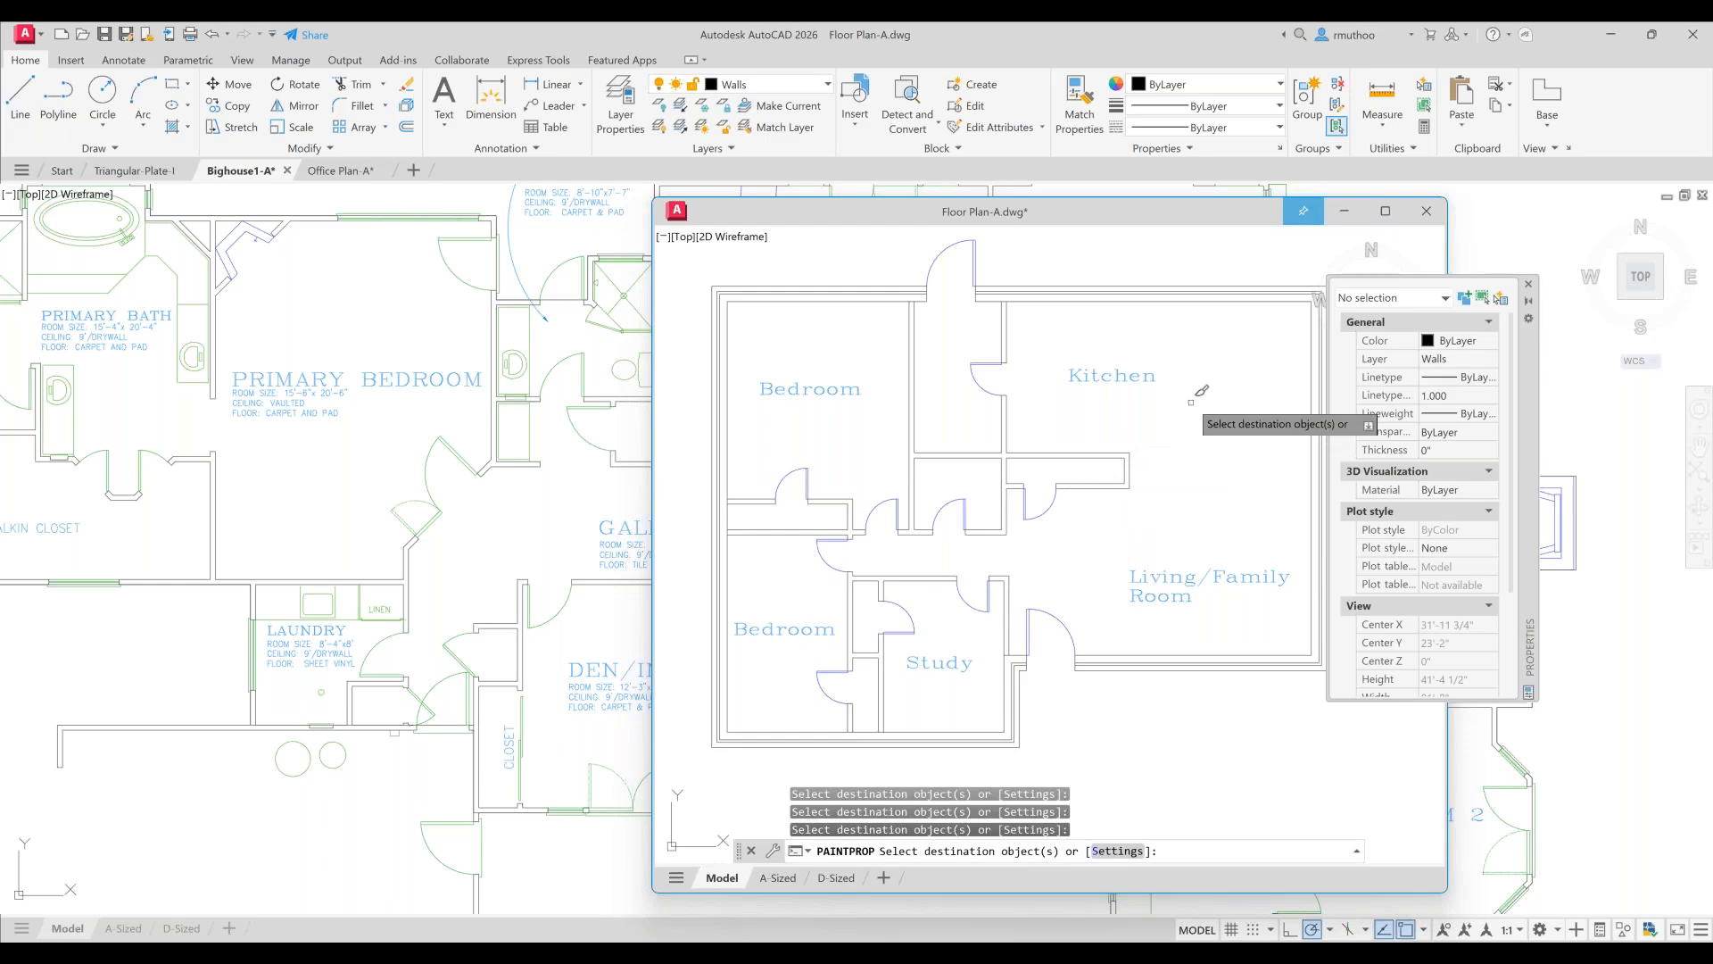
pyautogui.press('Escape')
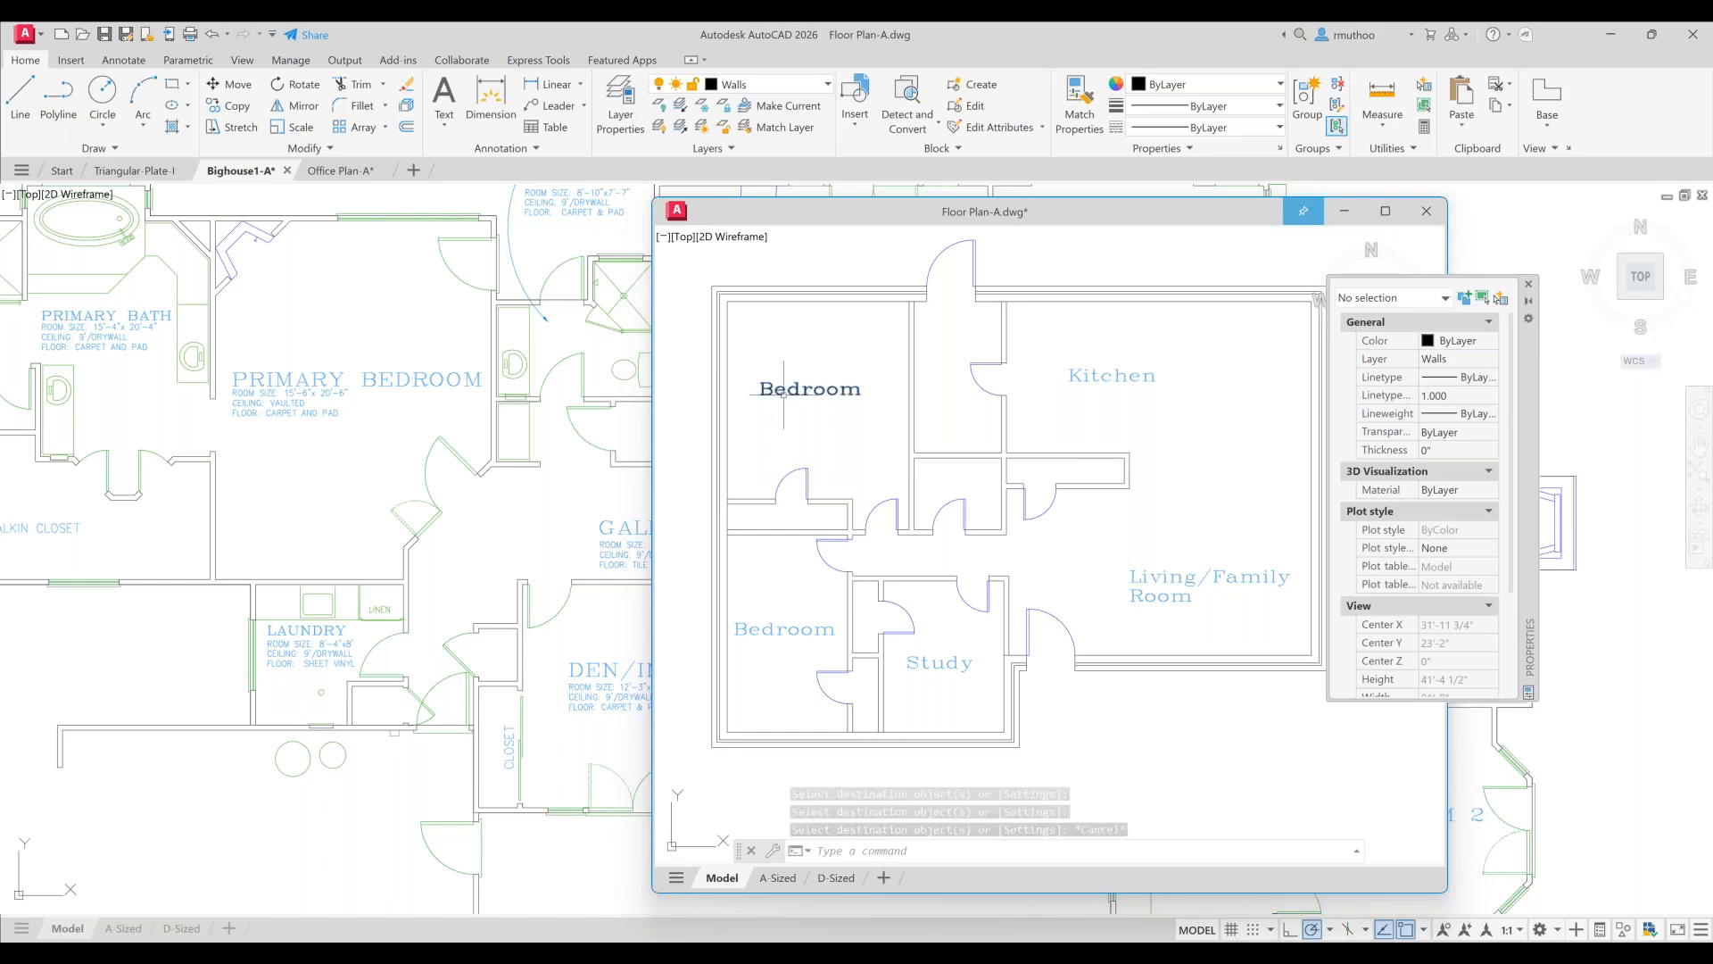
# - Select the upper Bedroom label and inspect its layer options in the Properties palette
pyautogui.click(811, 389)
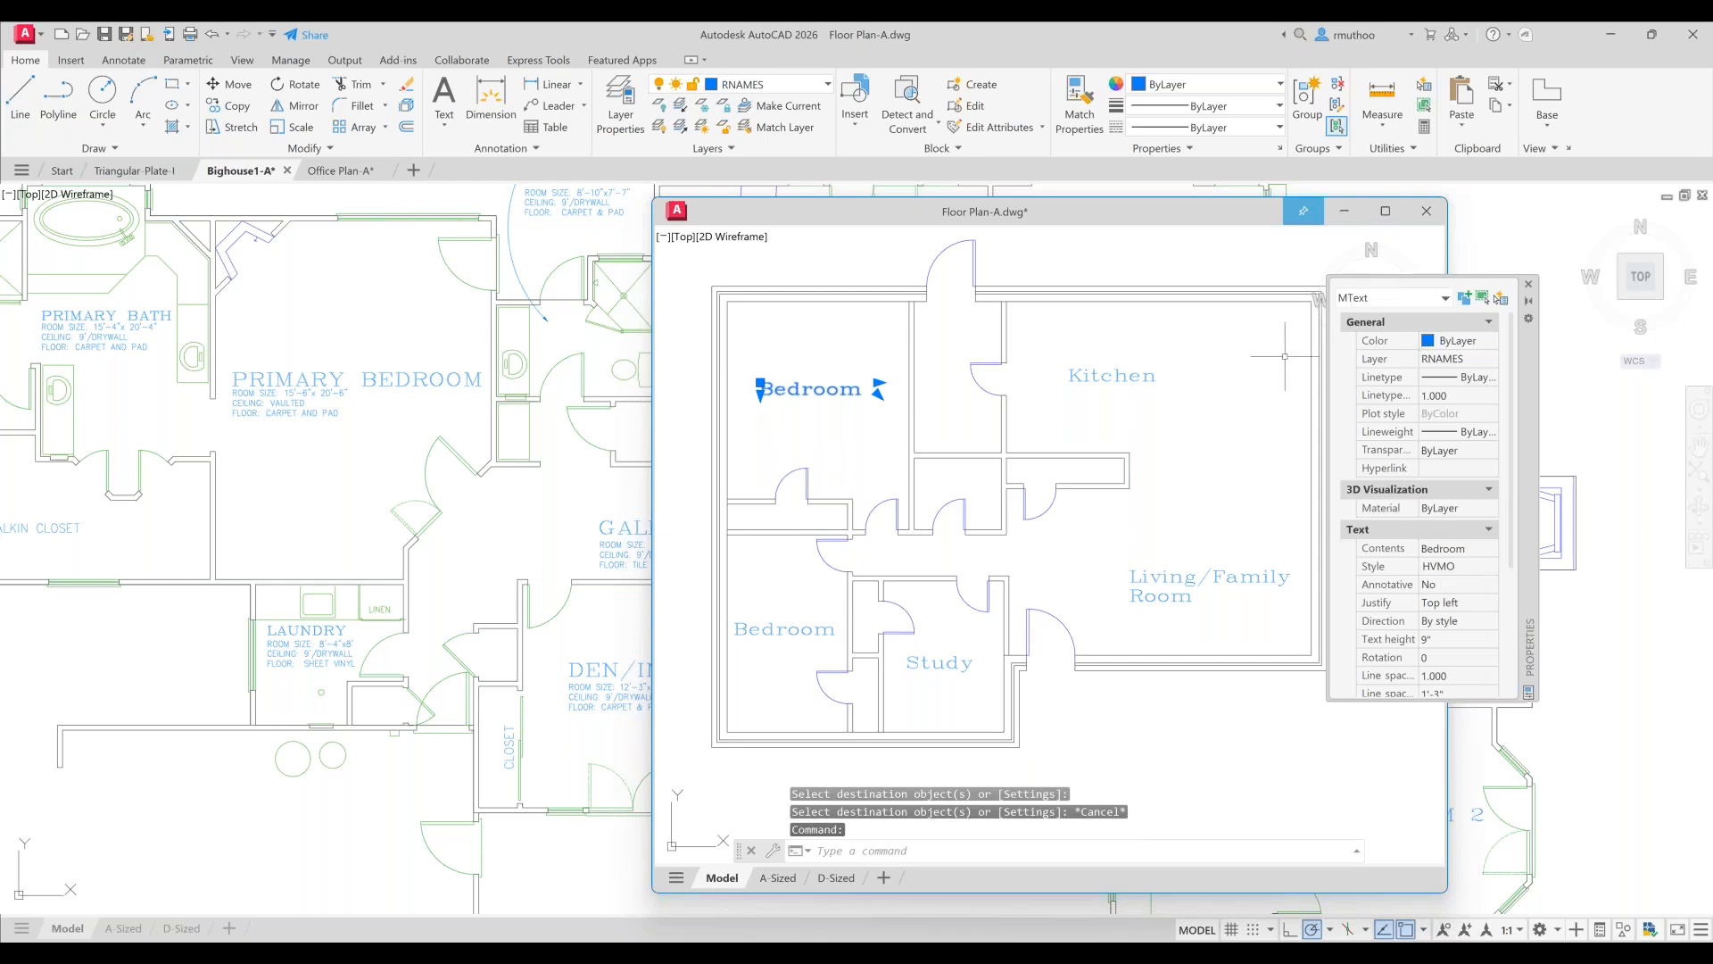
pyautogui.click(1490, 359)
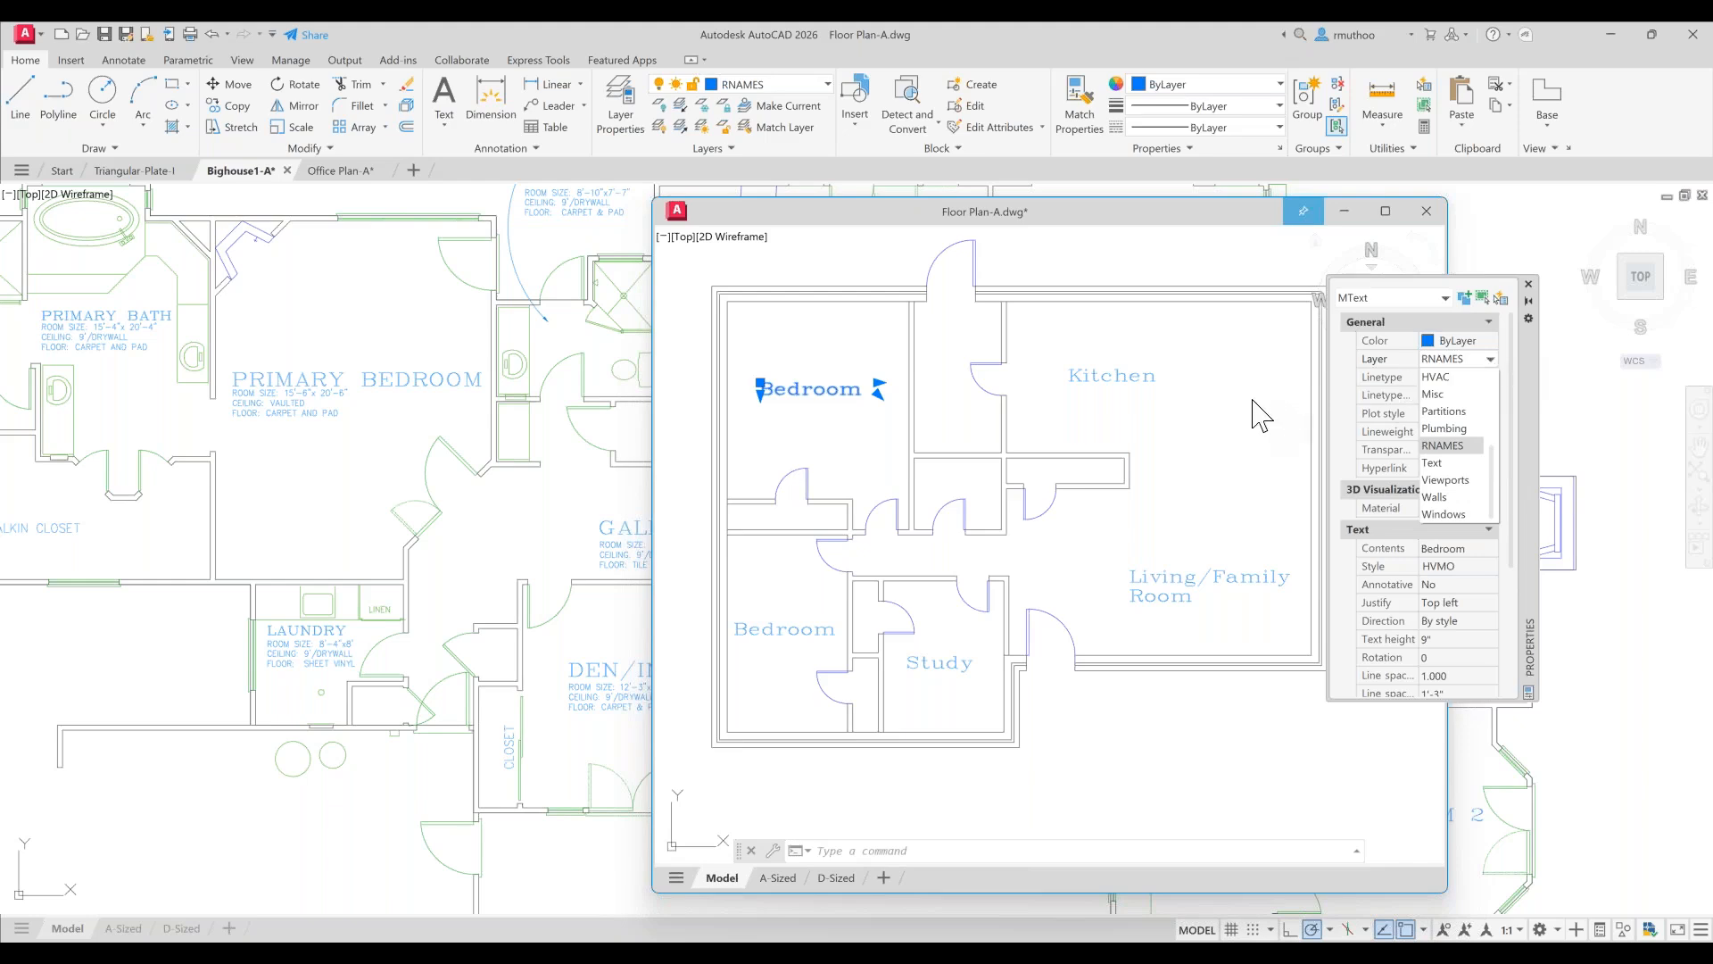
pyautogui.press('Escape')
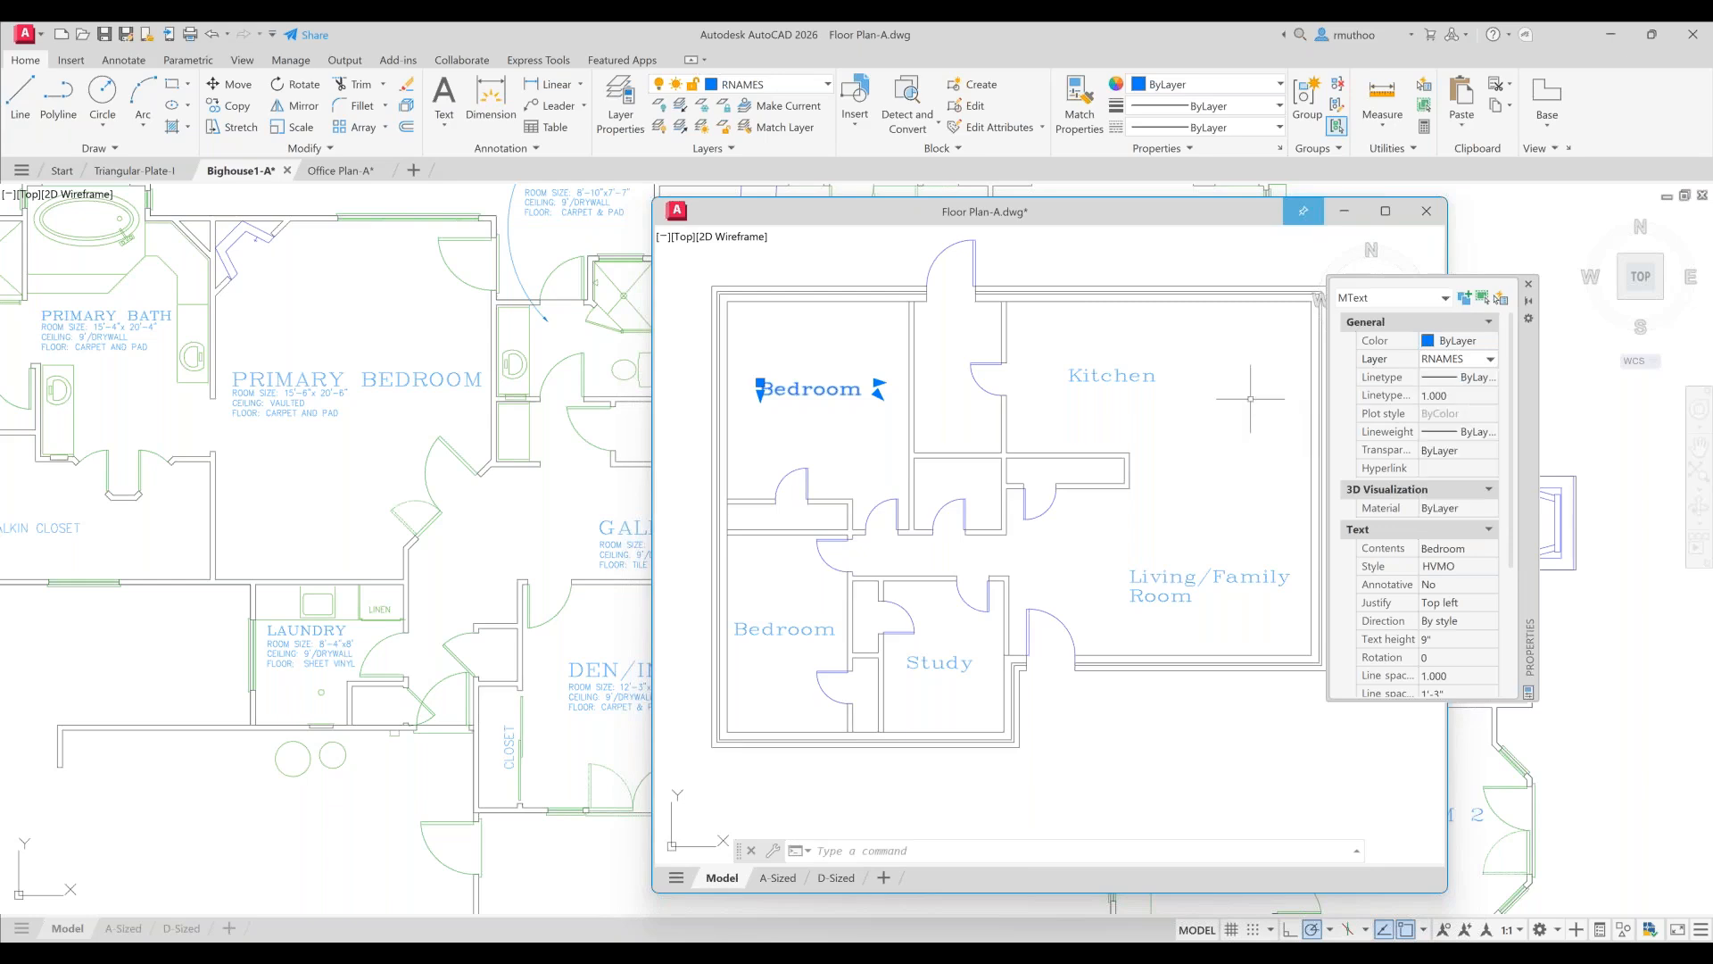
pyautogui.press('Escape')
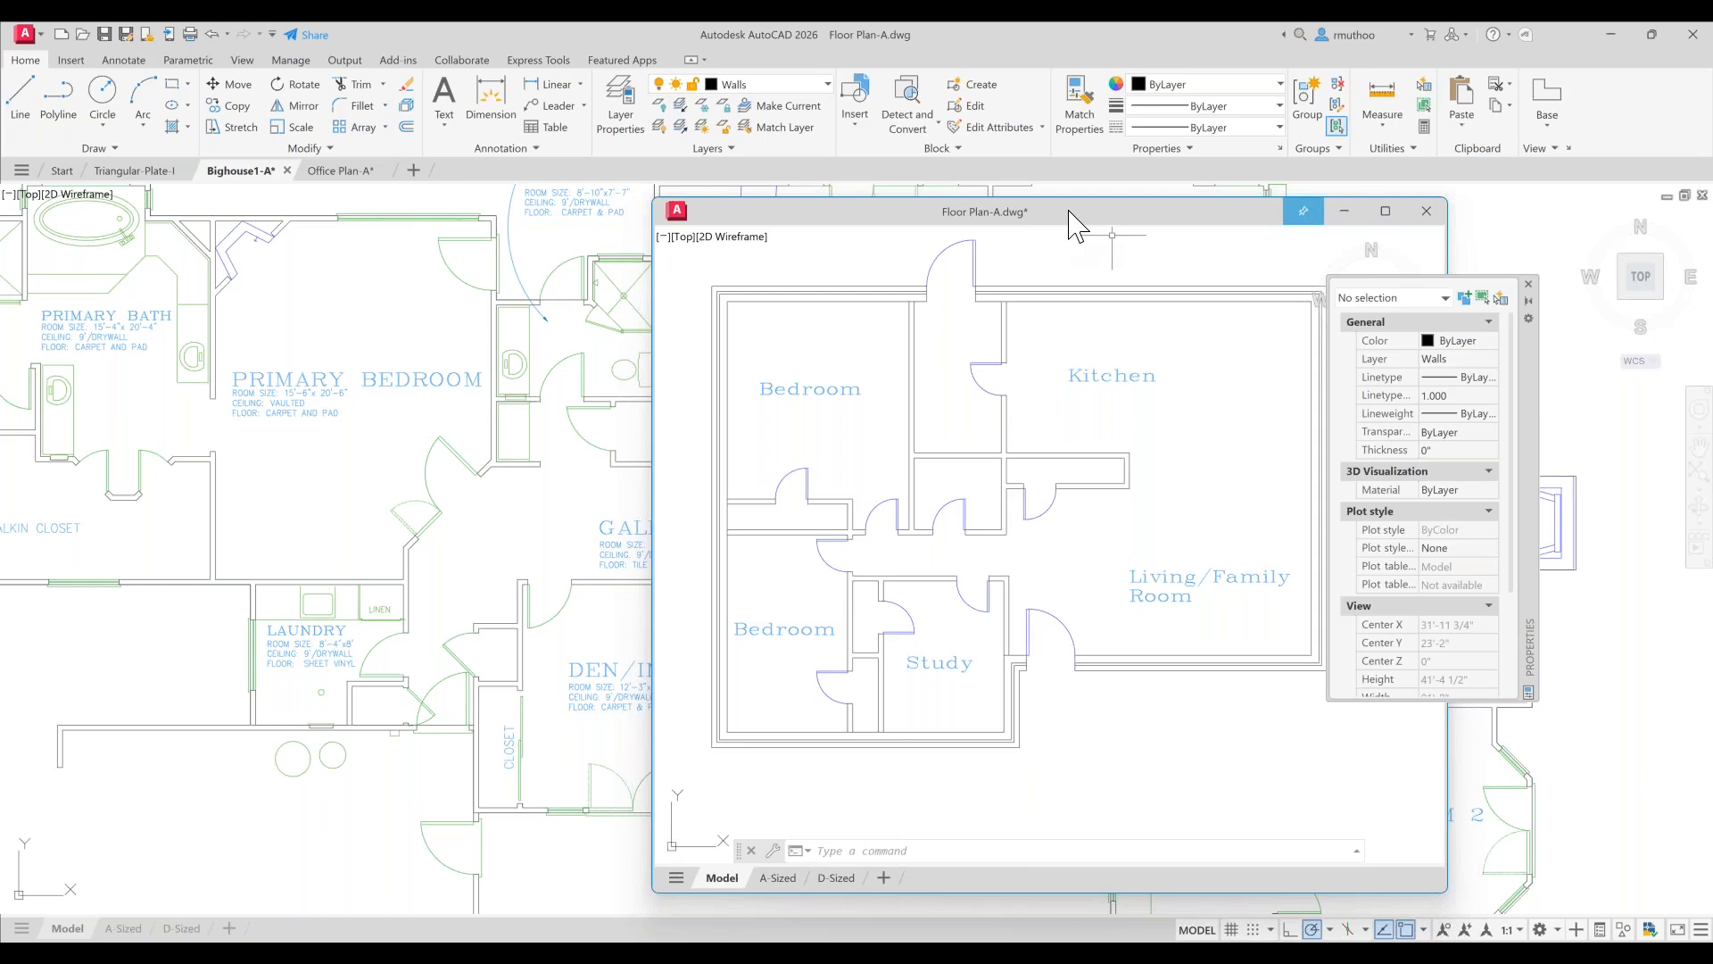
# - Dock the floating Floor Plan-A window back into the drawing tabs and return to it
pyautogui.moveTo(1051, 227)
pyautogui.mouseDown()
pyautogui.moveTo(296, 174)
pyautogui.moveTo(482, 180)
pyautogui.mouseUp()
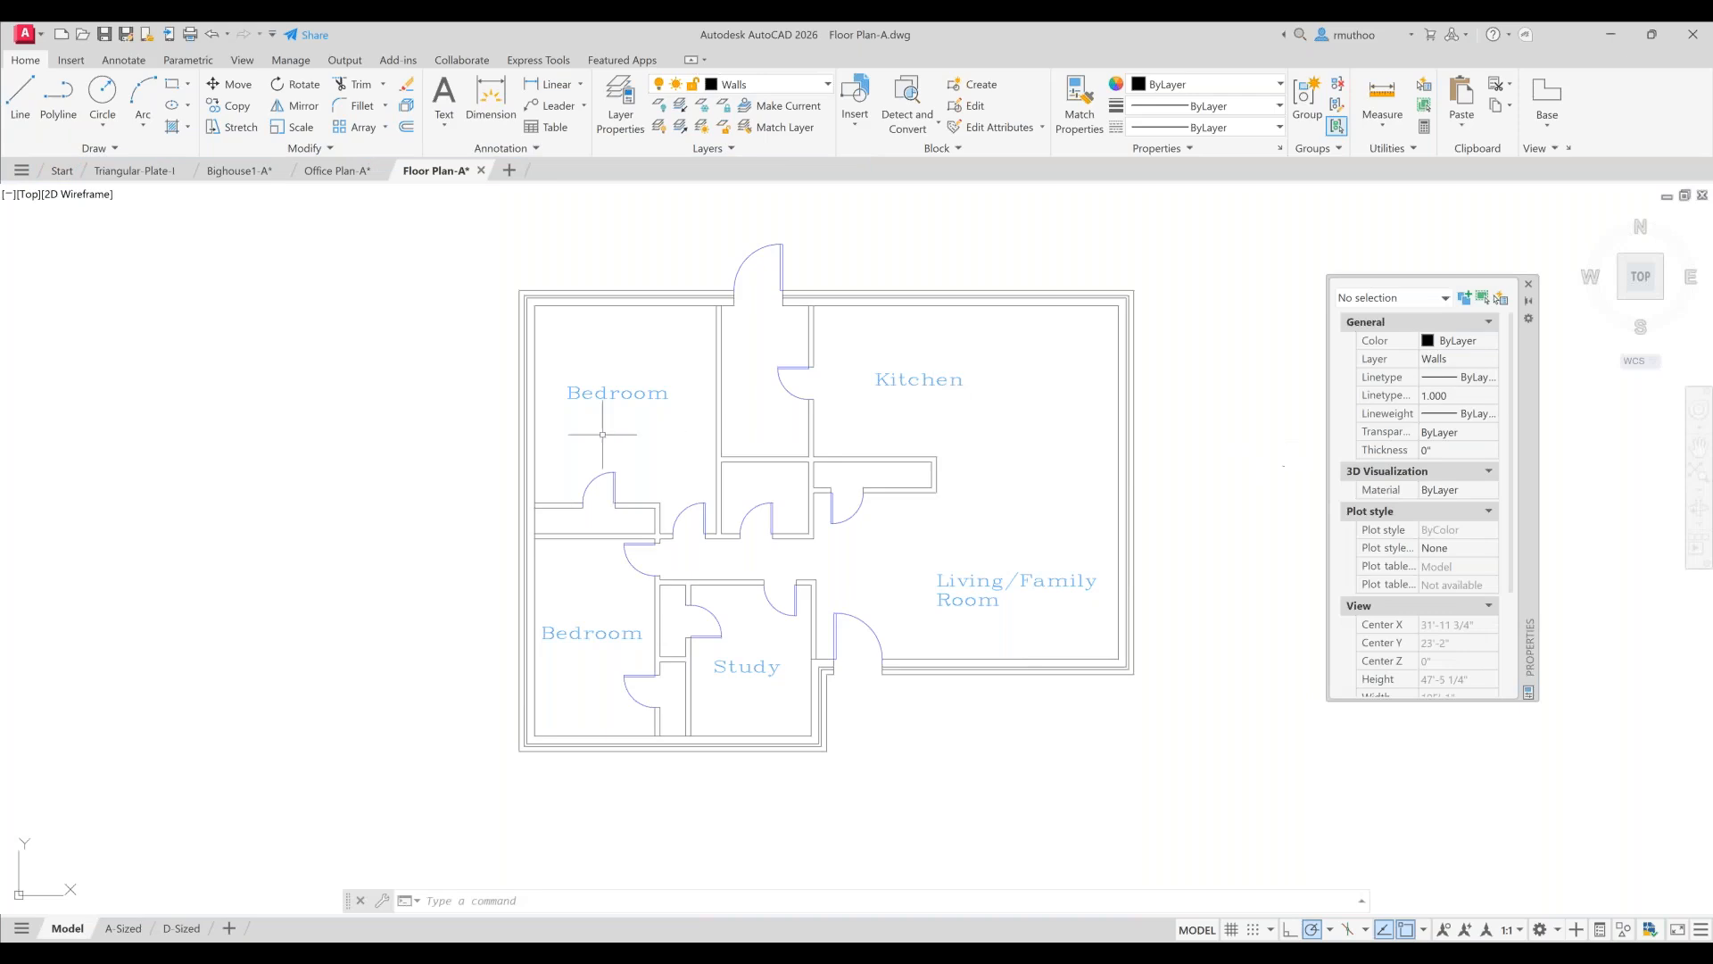
pyautogui.click(249, 176)
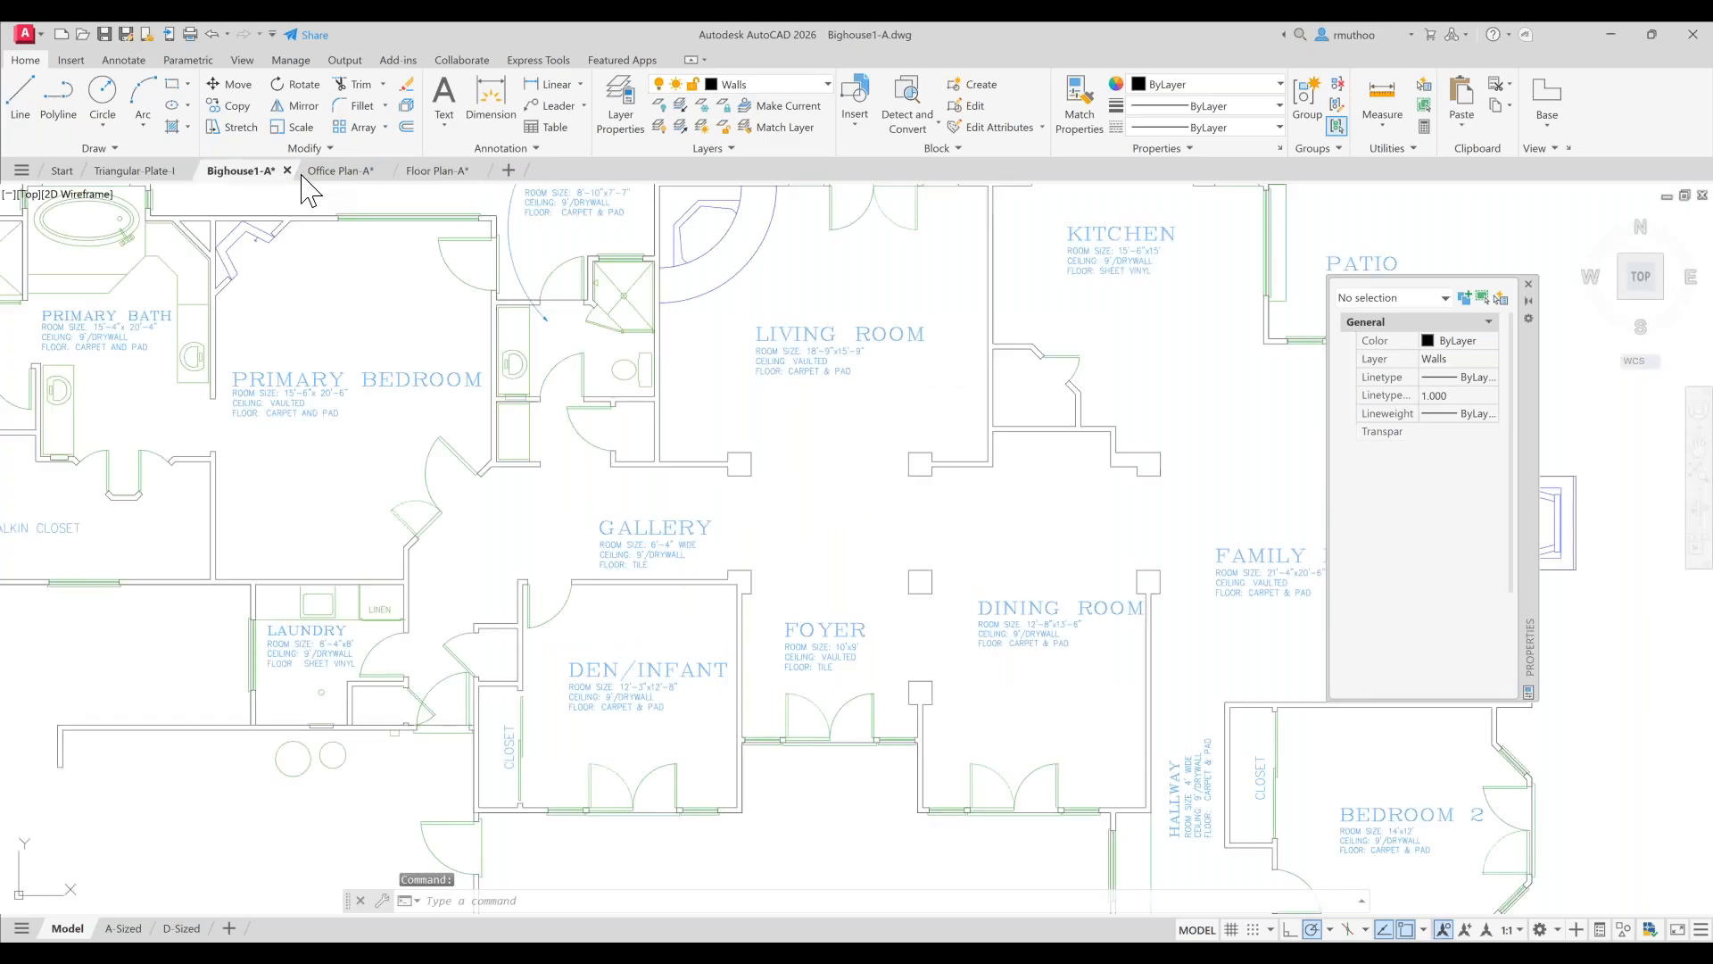
pyautogui.moveTo(438, 175)
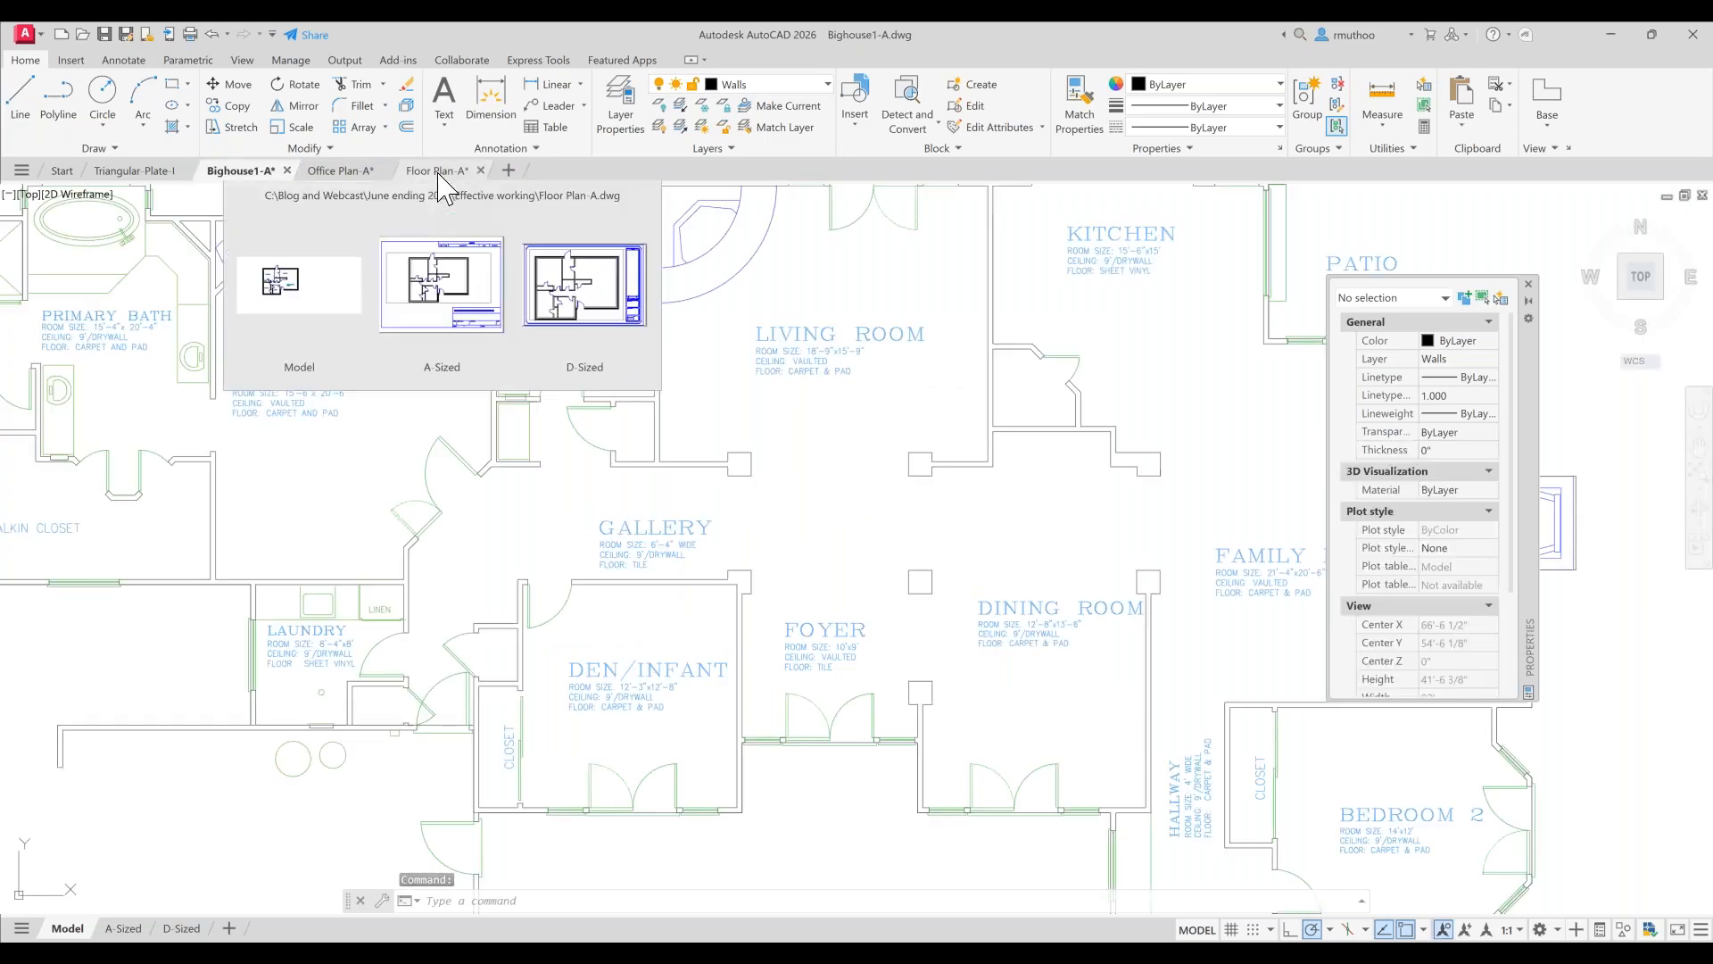
pyautogui.click(438, 173)
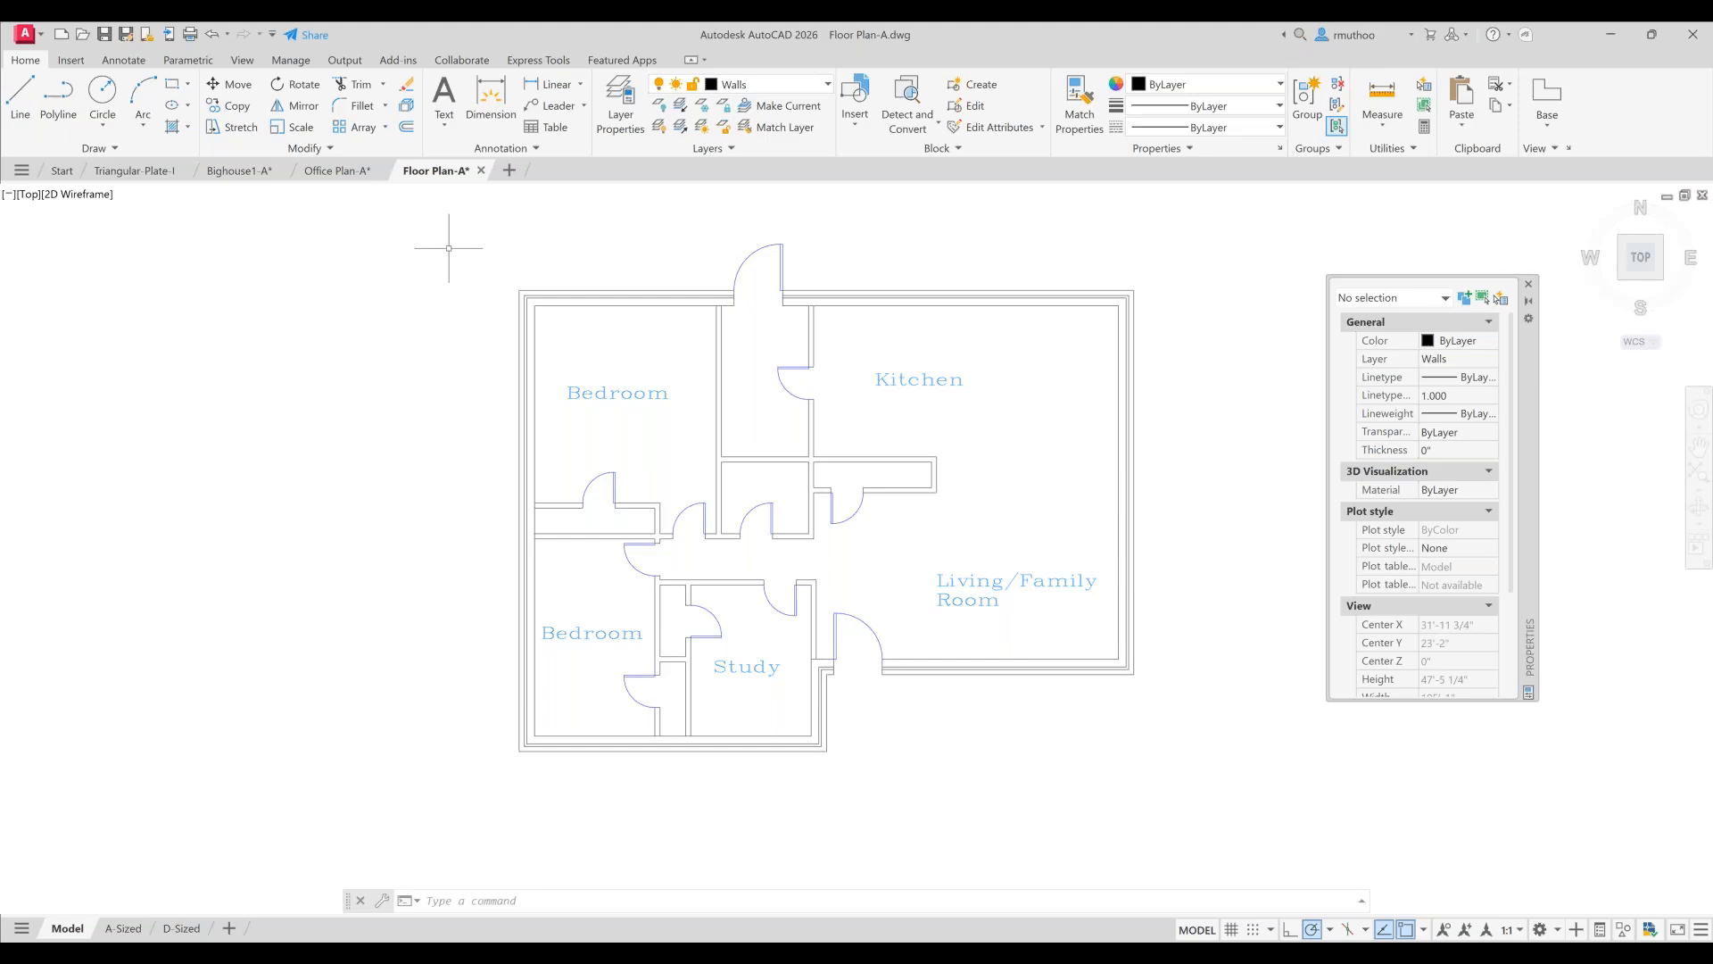
pyautogui.press('alt')
pyautogui.hotkey('alt', 'Tab')
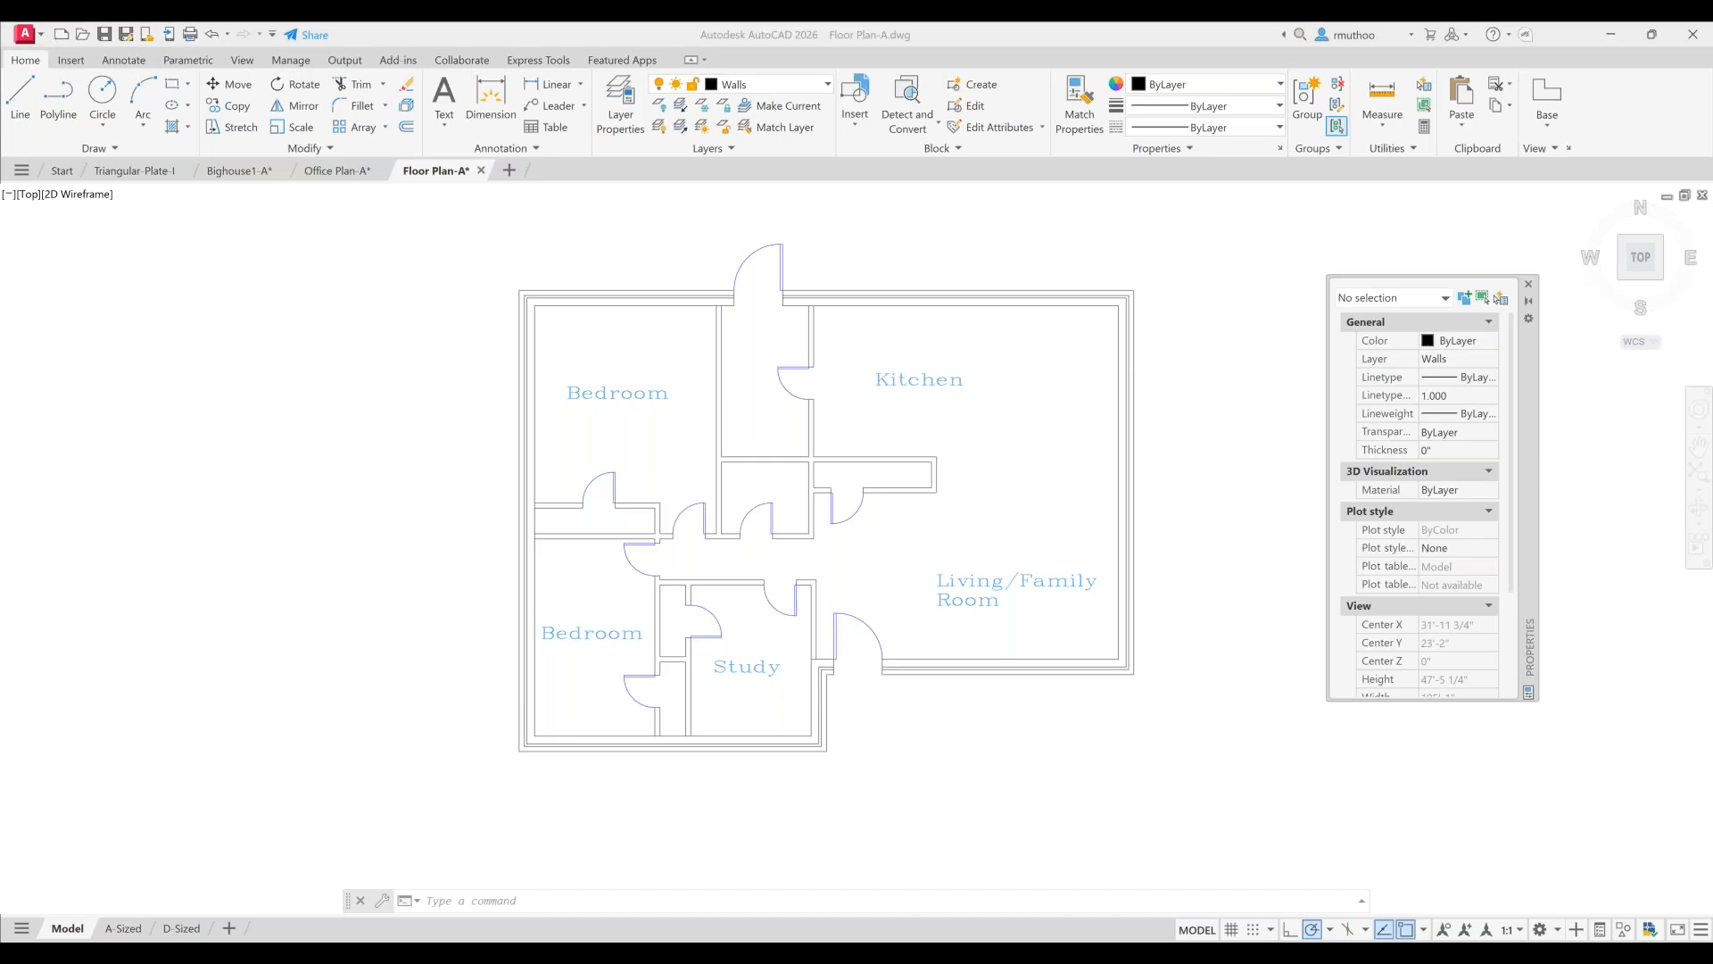